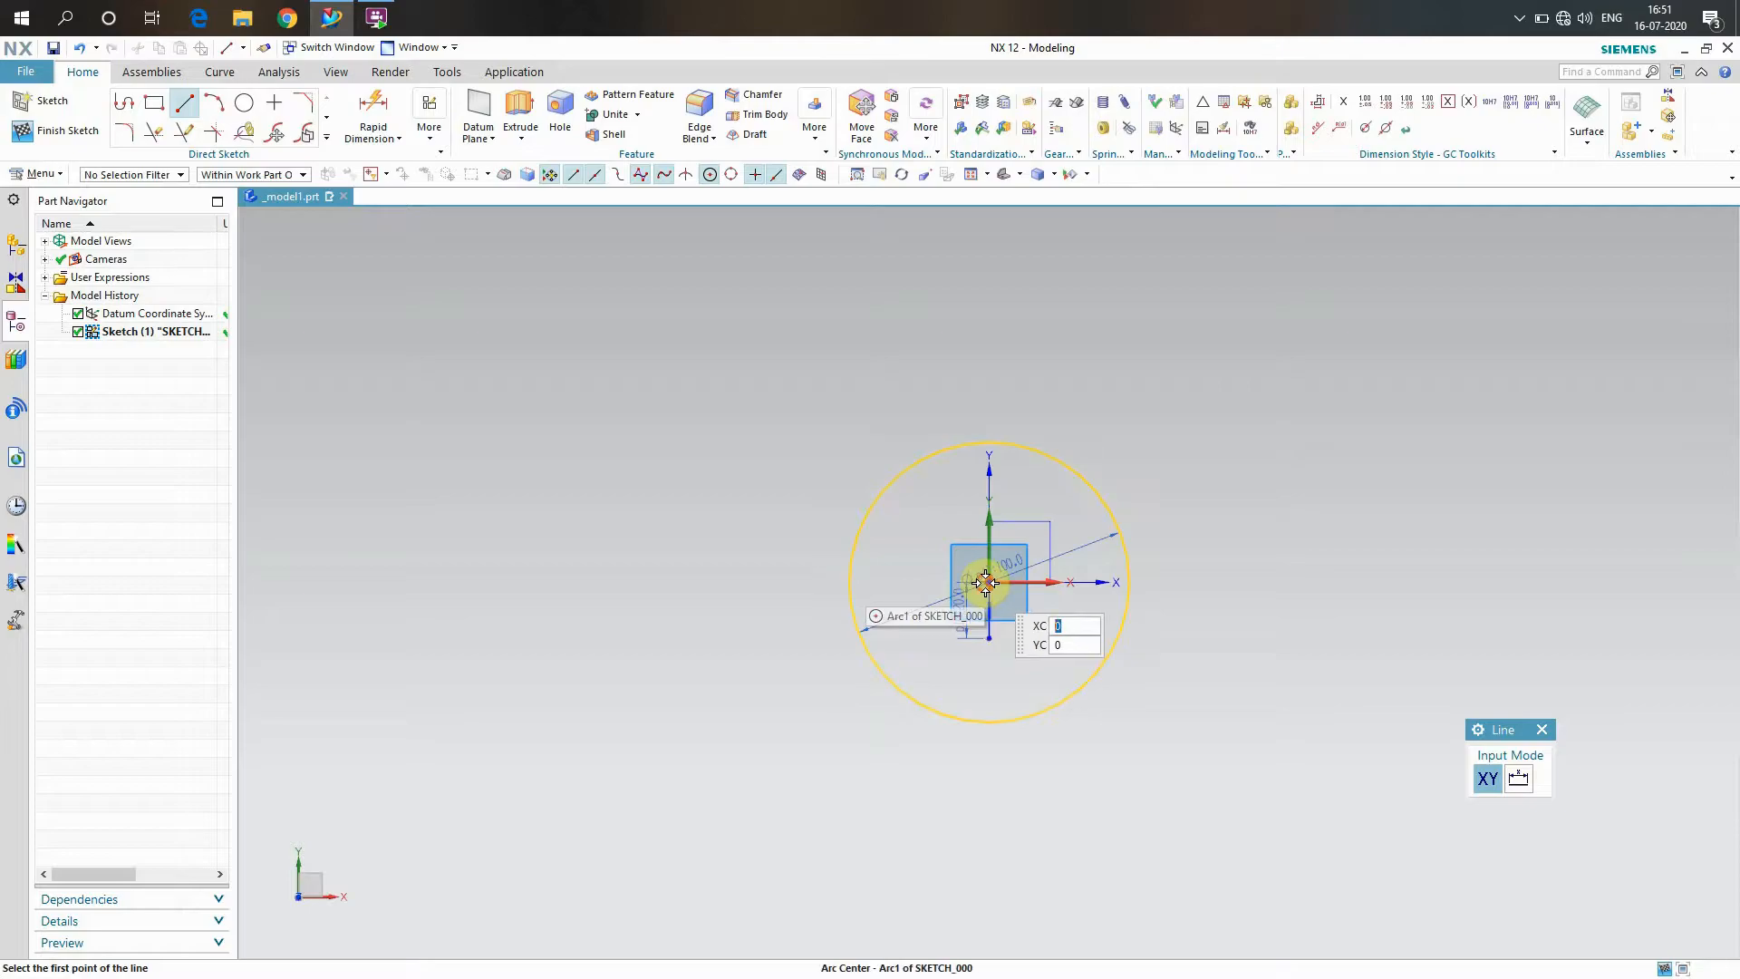
Draw a 20 mm vertical line up from the circle's centre and a horizontal line about 83 mm long leftward from its upper end
click(987, 582)
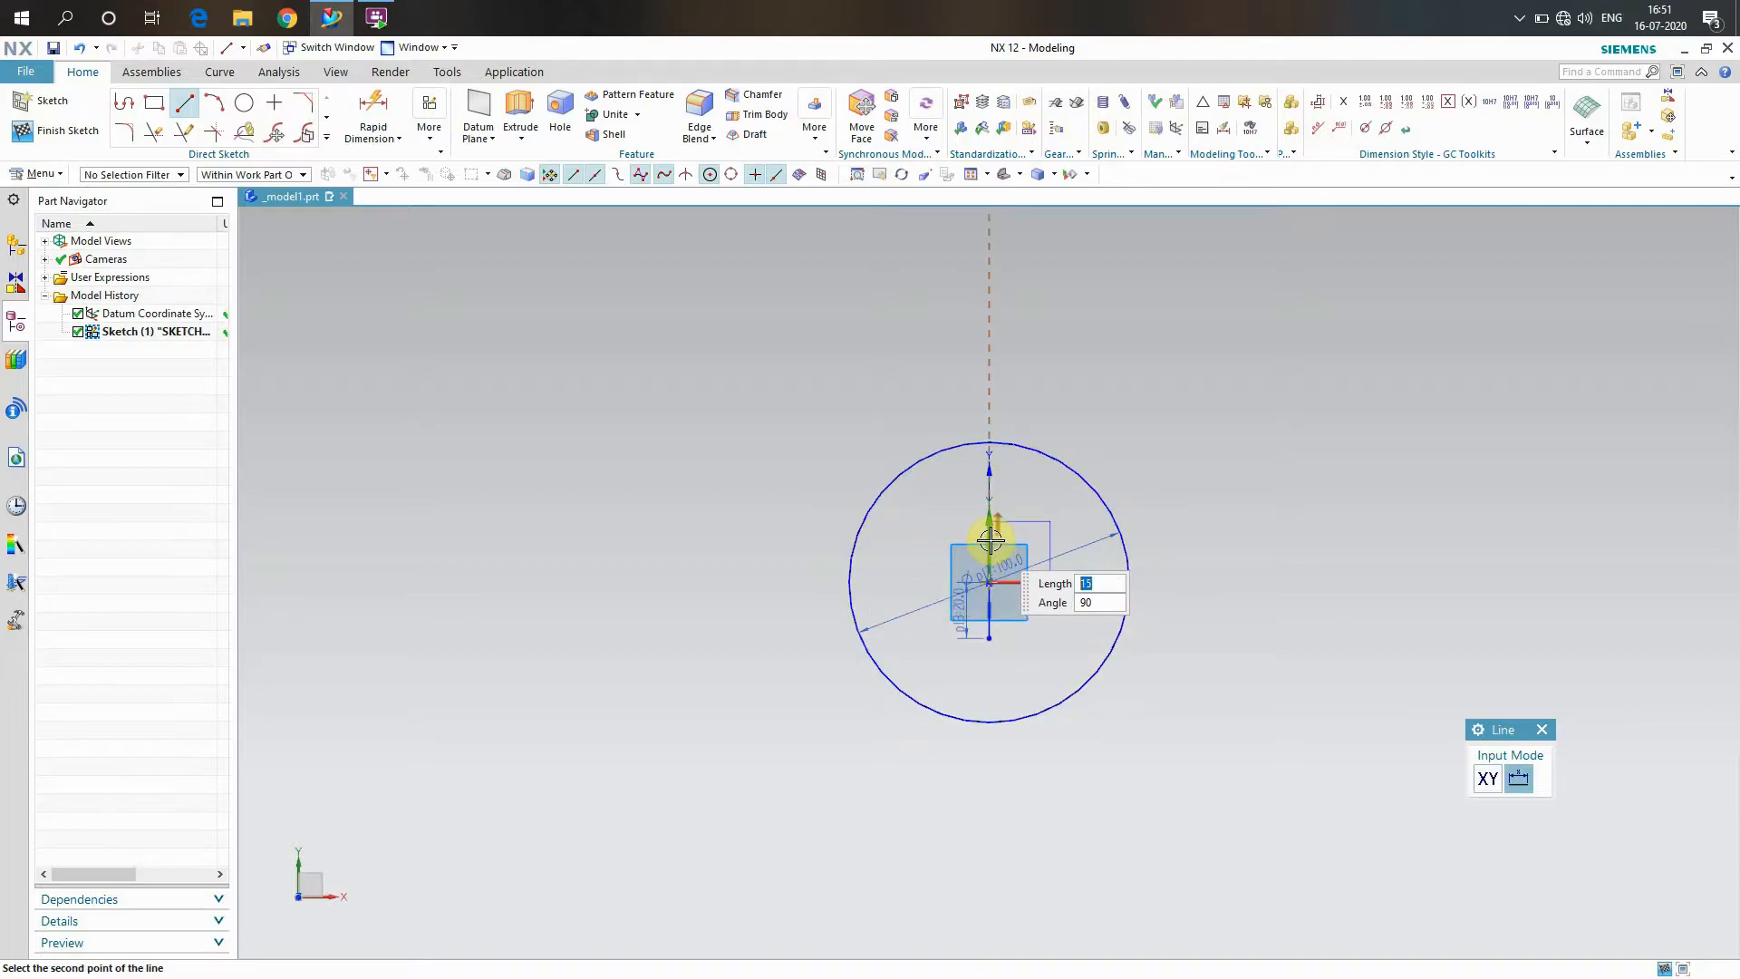
click(990, 540)
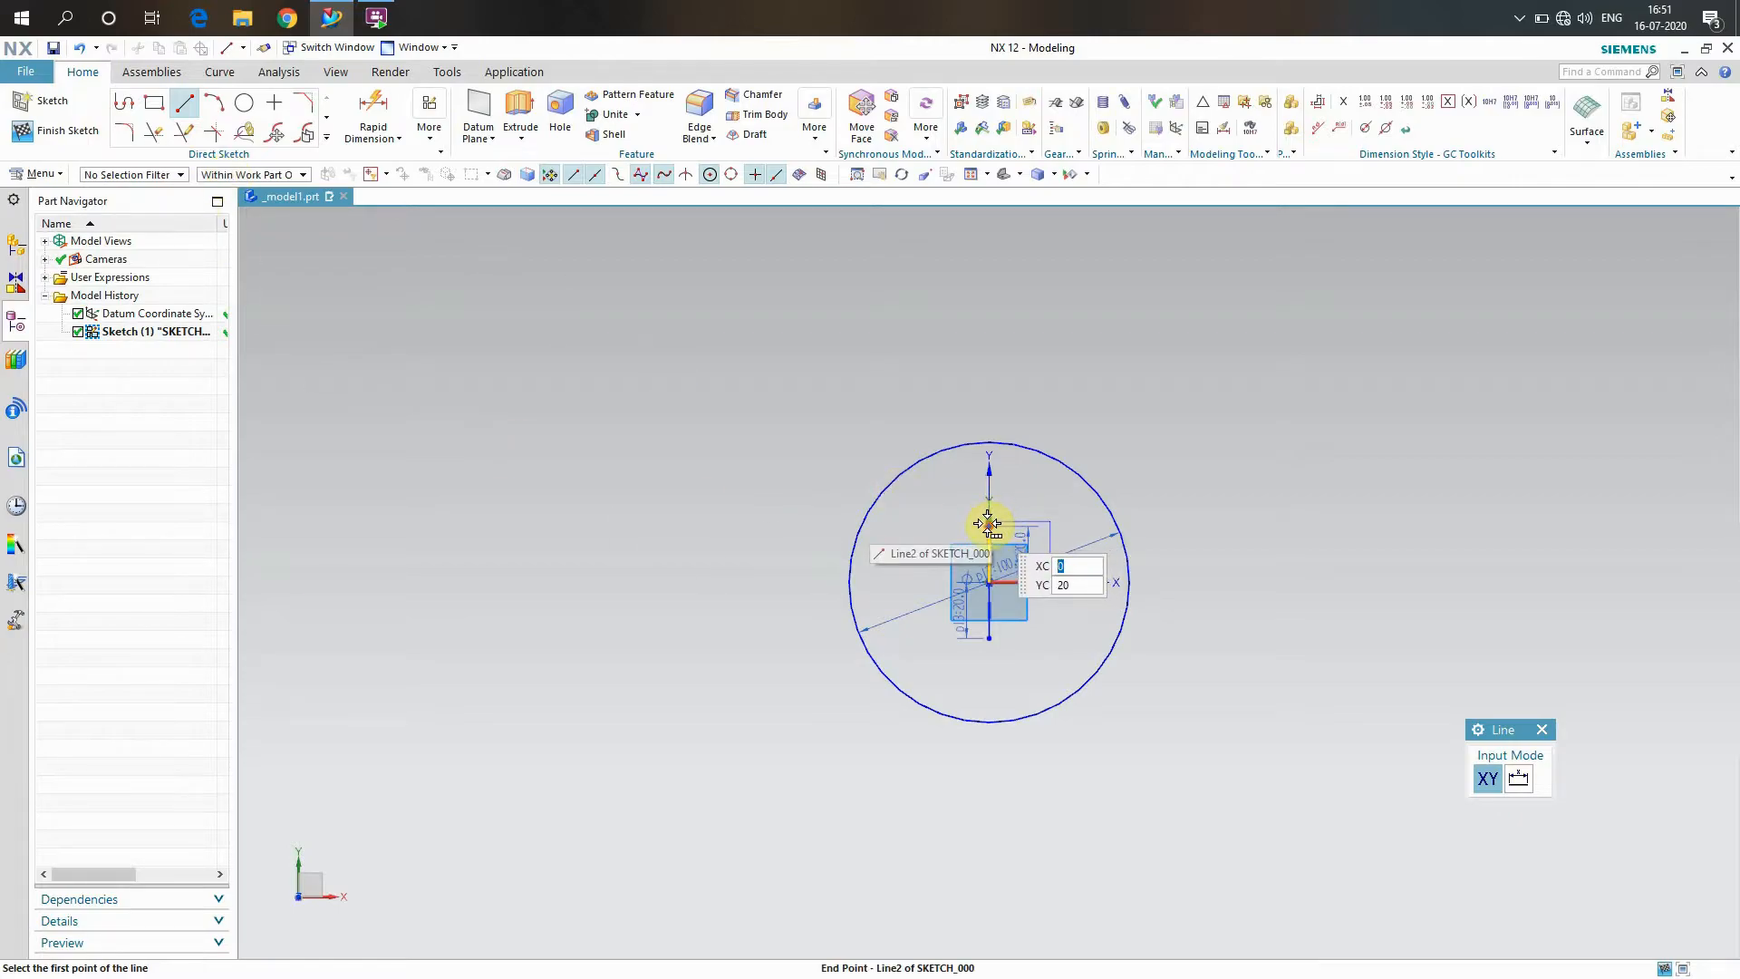
click(988, 525)
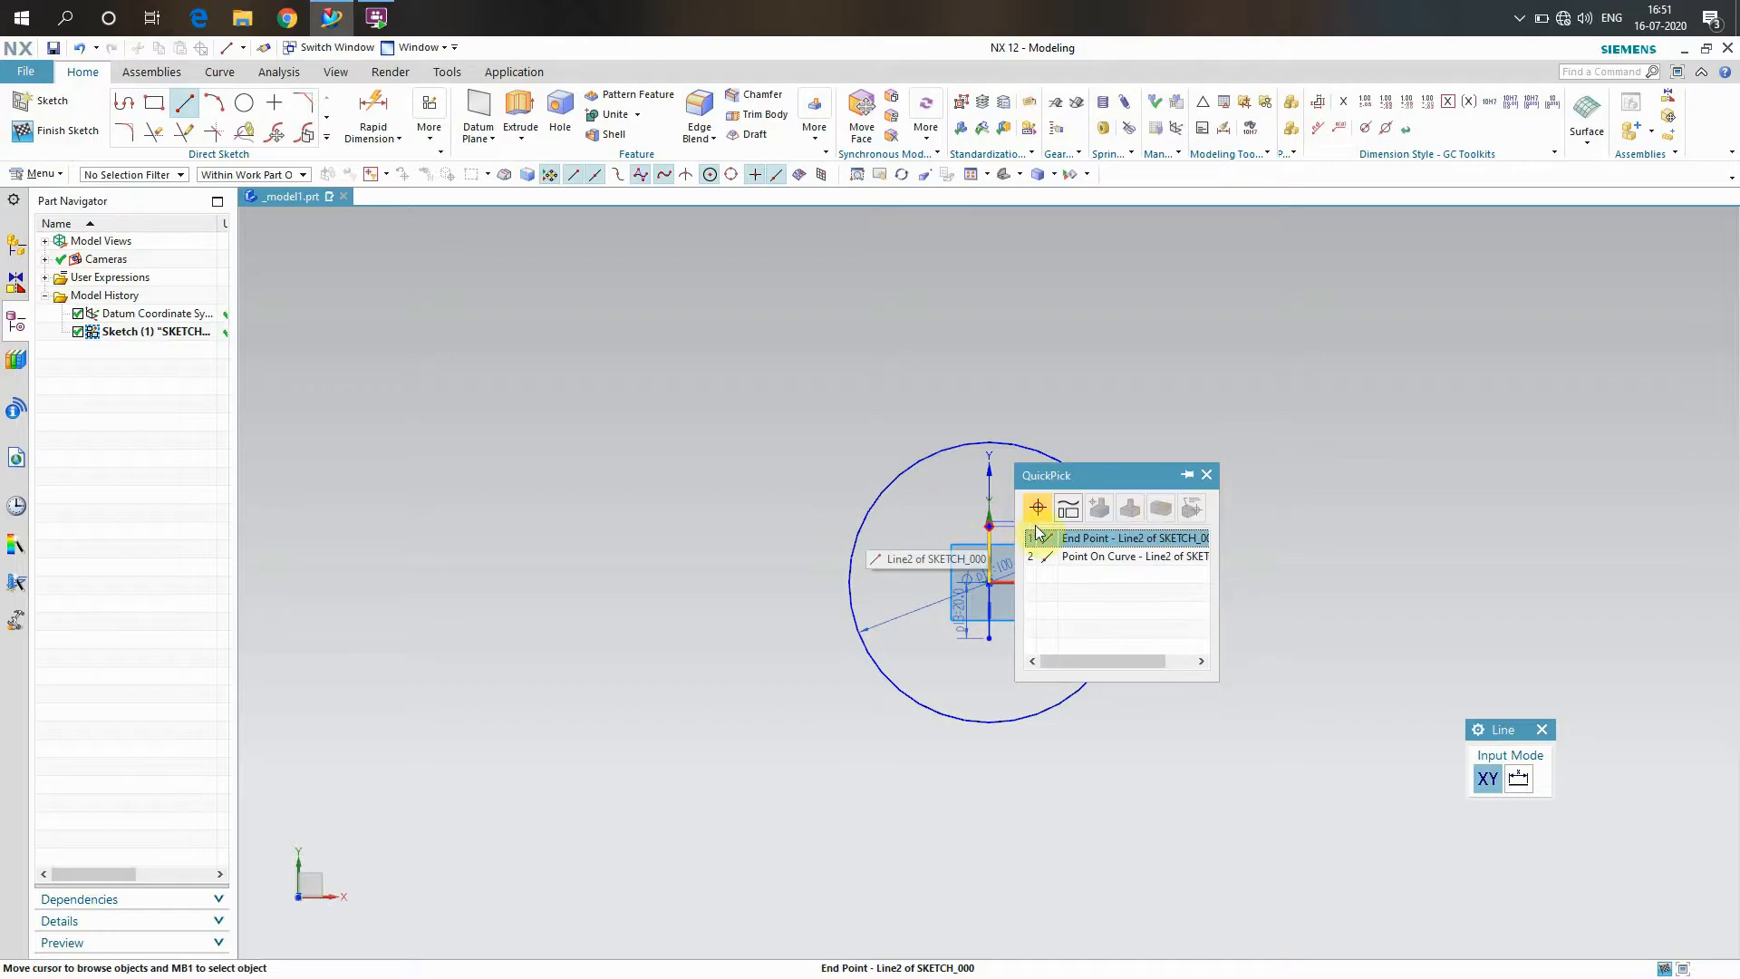
click(1057, 535)
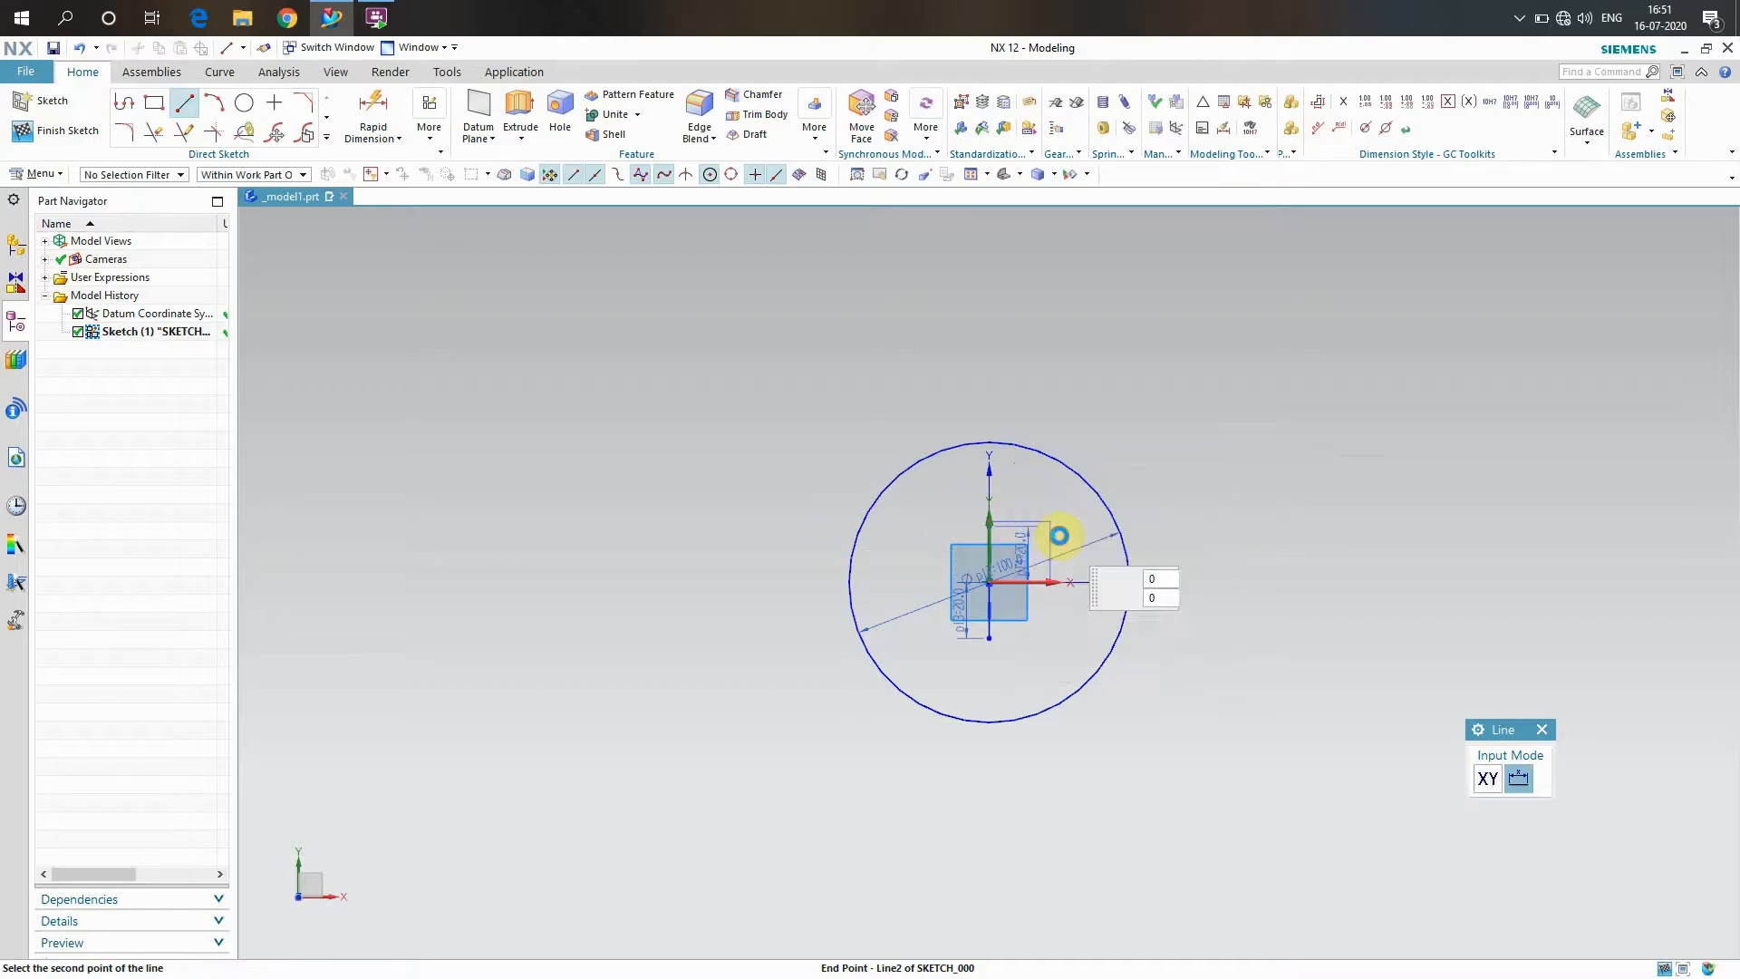
click(757, 518)
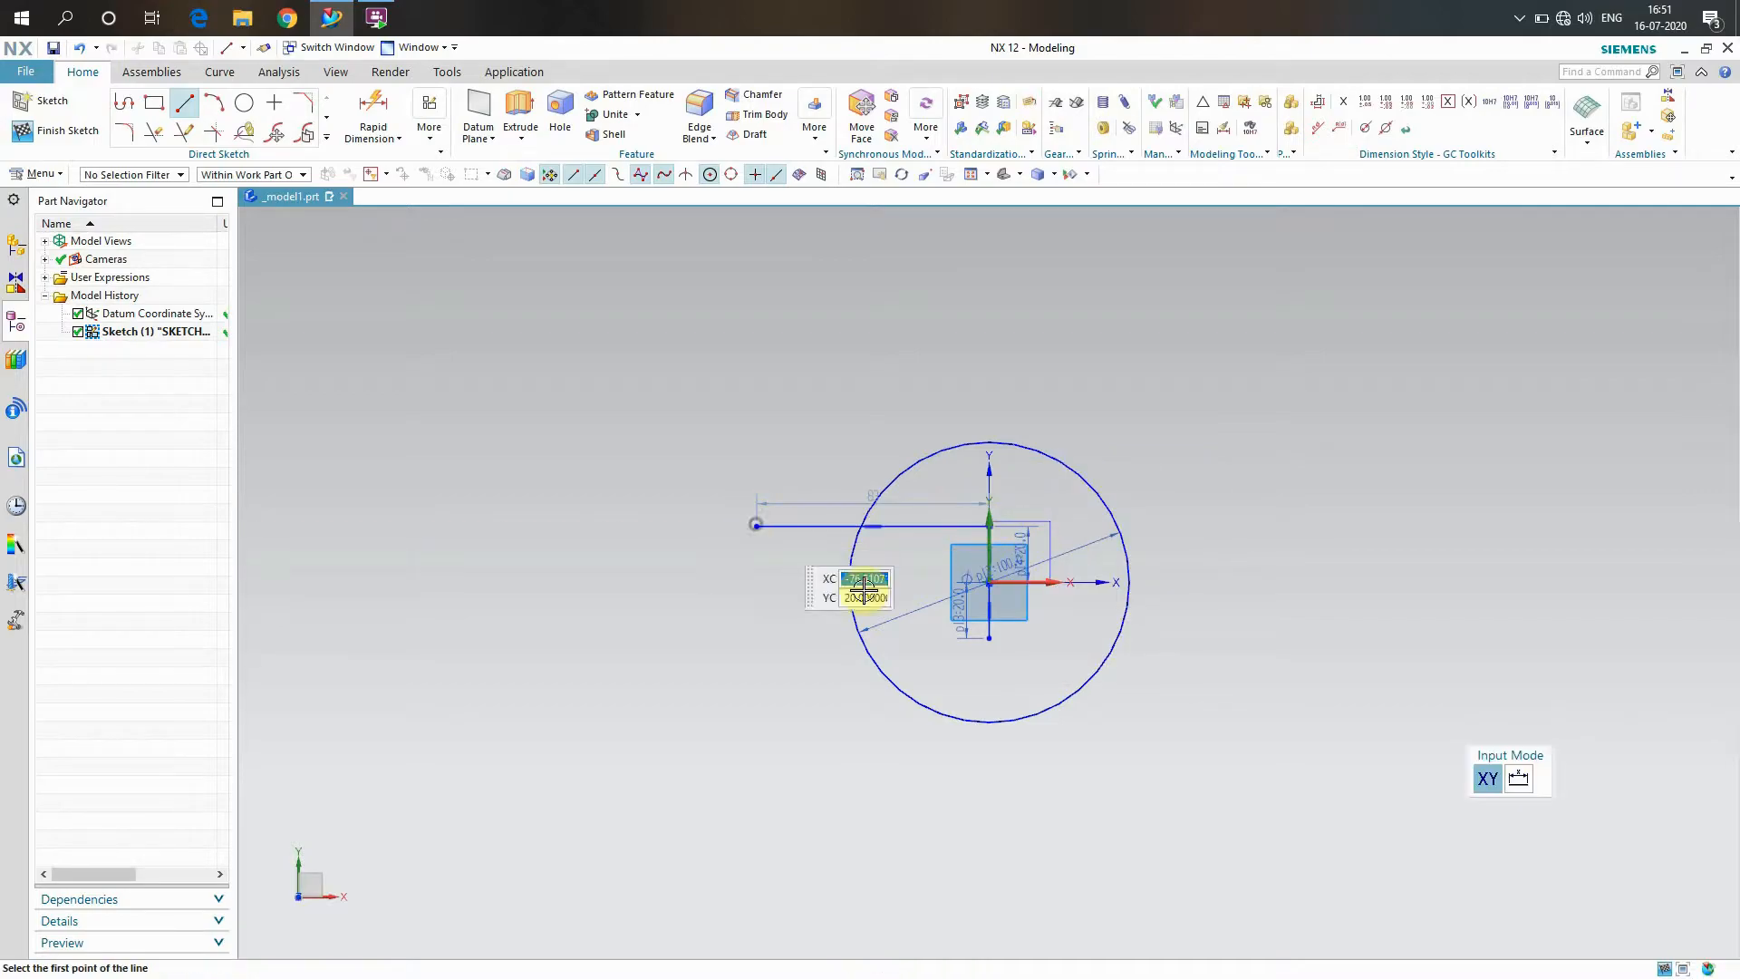
Draw a horizontal line about 83 mm long rightward from the lower end of the vertical line below the circle's centre
click(988, 638)
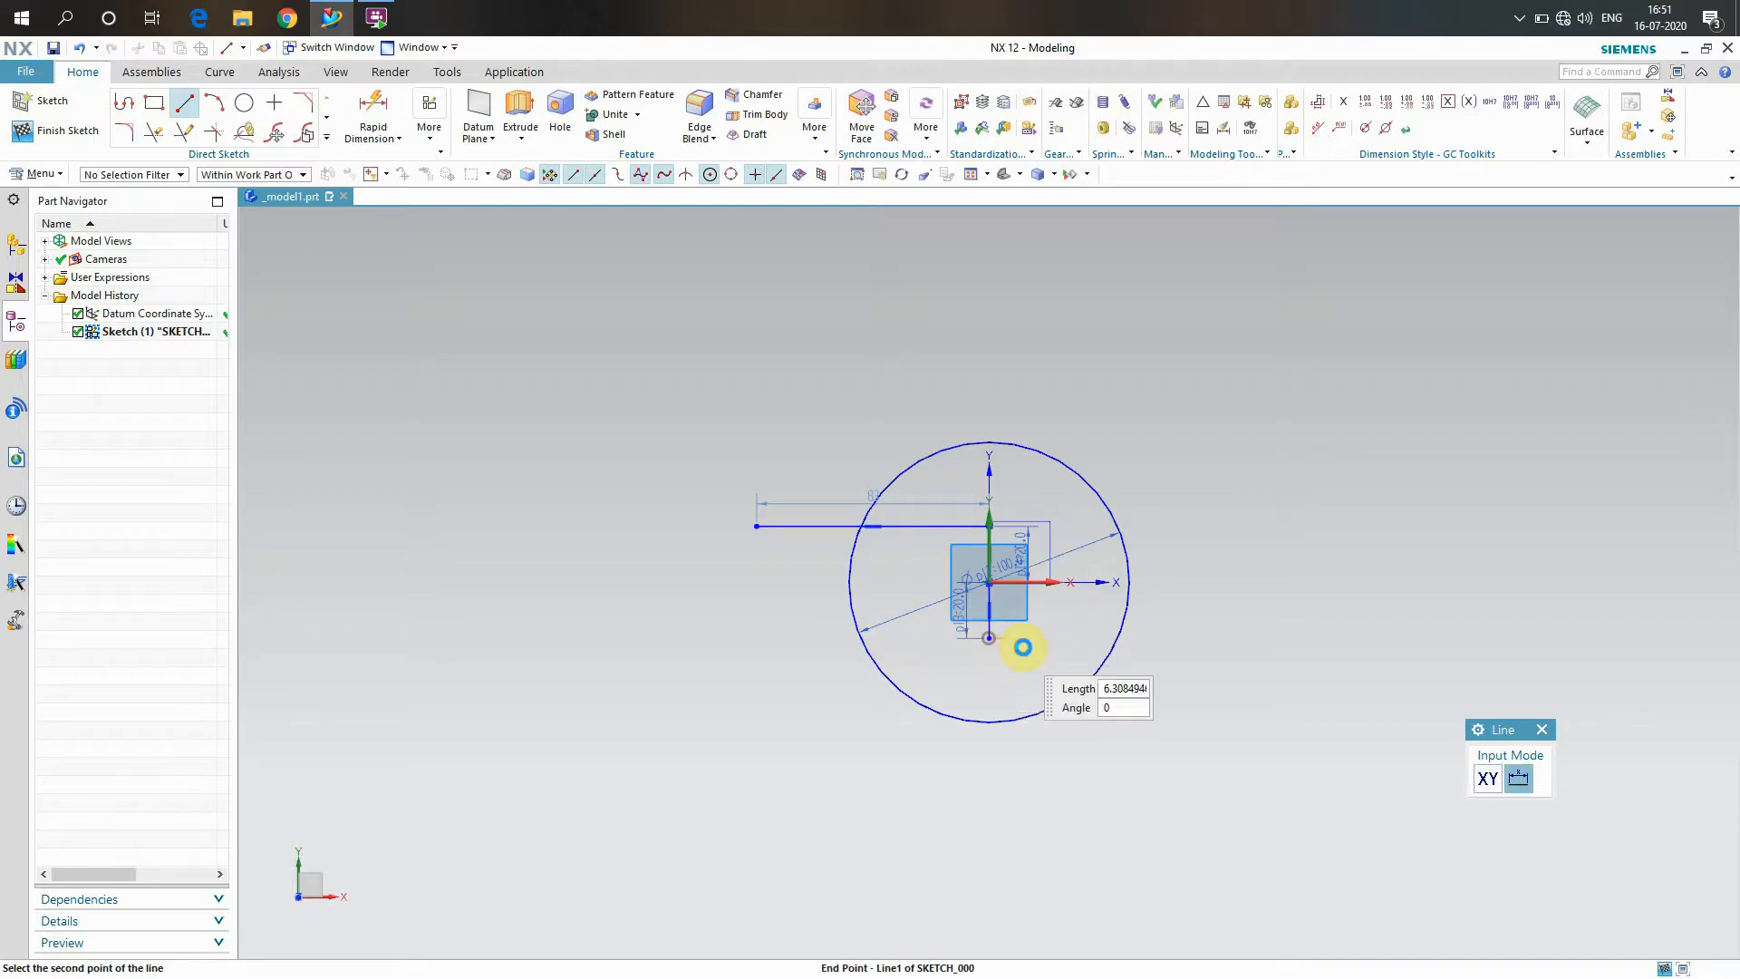
click(1221, 639)
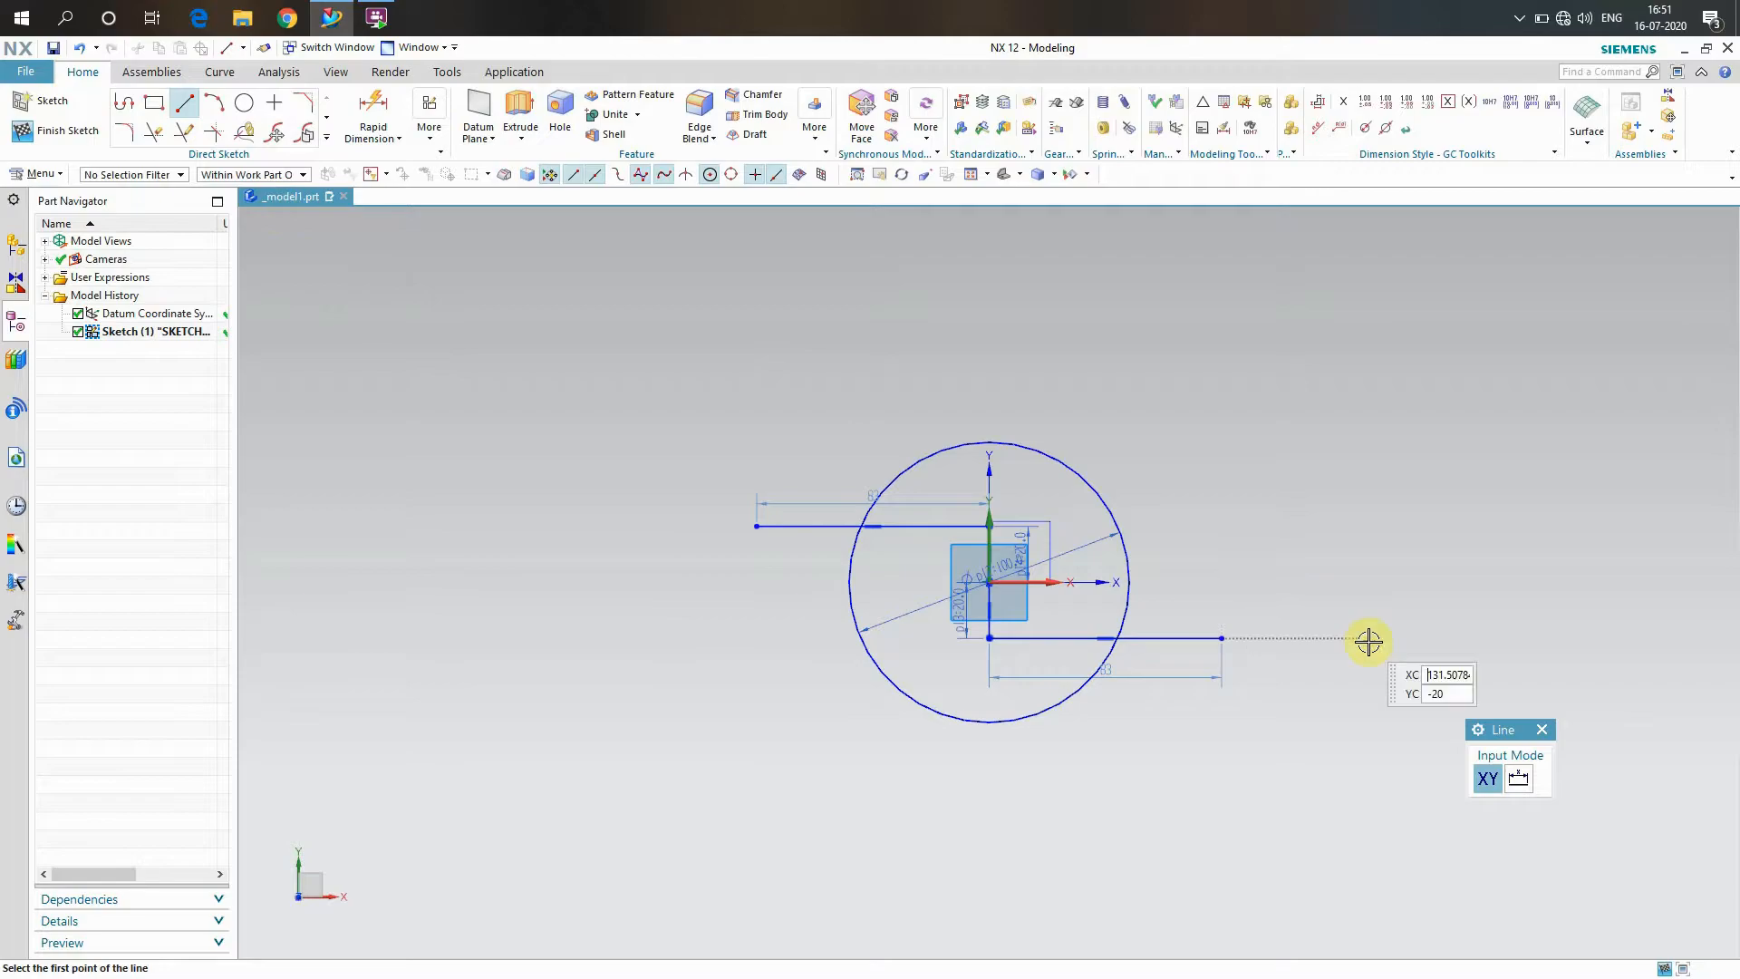
click(1543, 730)
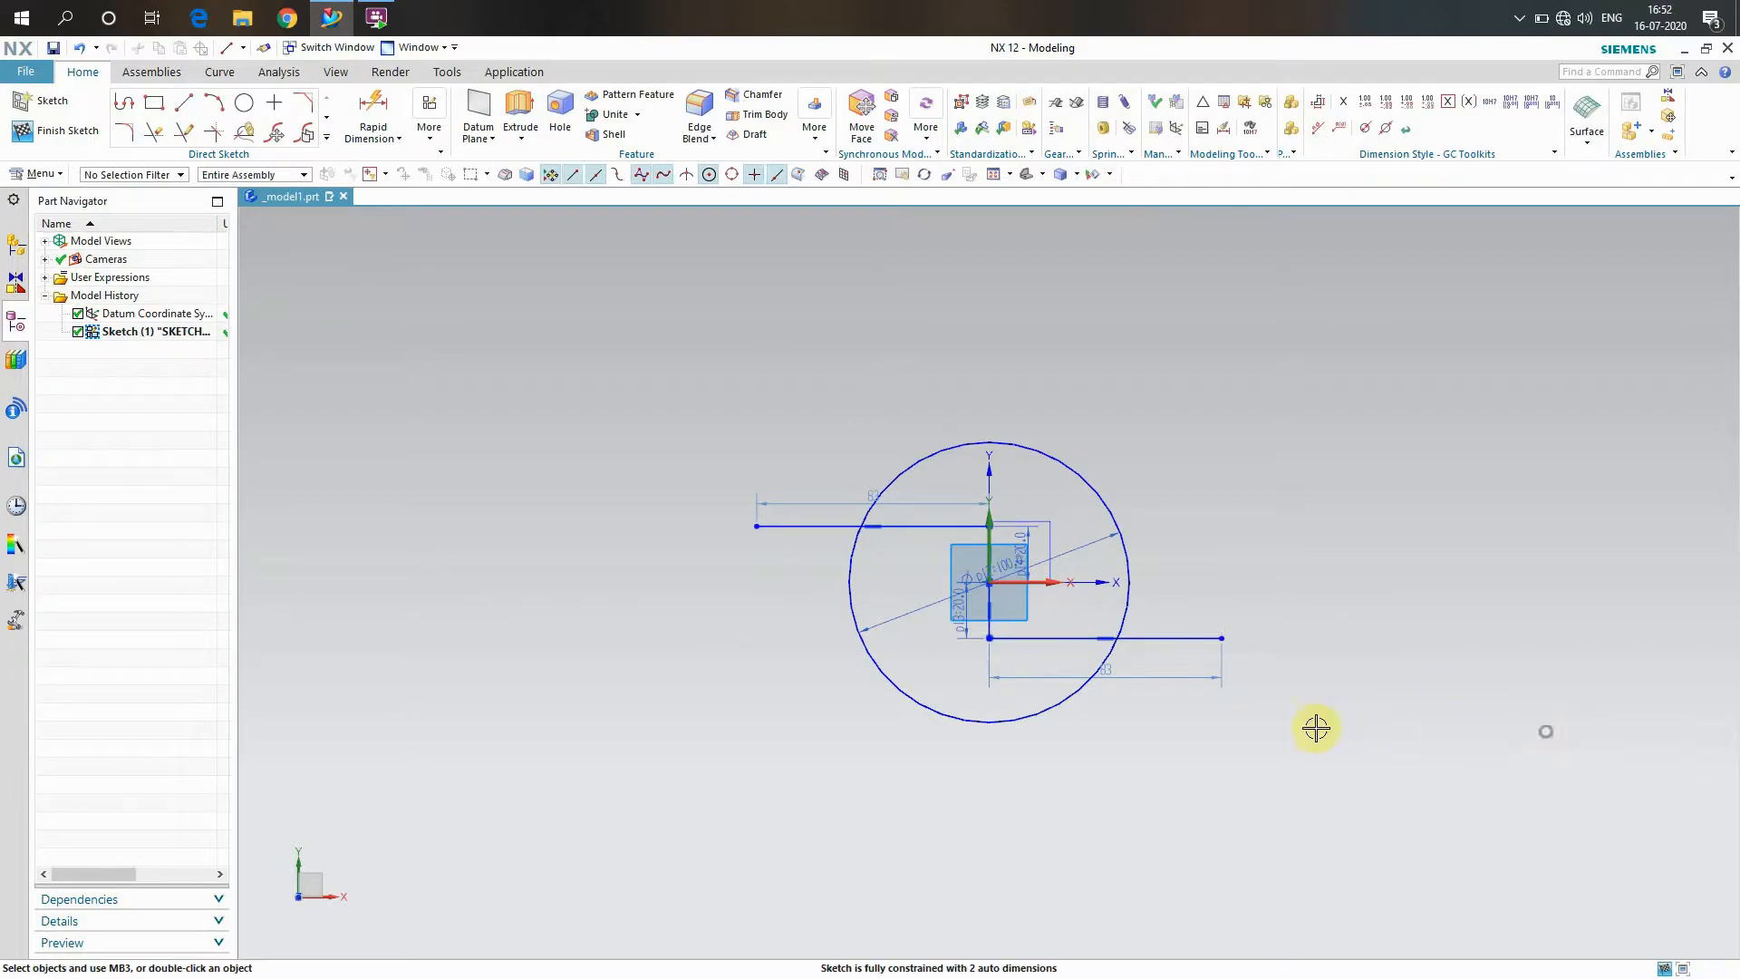
Set the length dimensions of both horizontal lines to 90 mm
double_click(1177, 707)
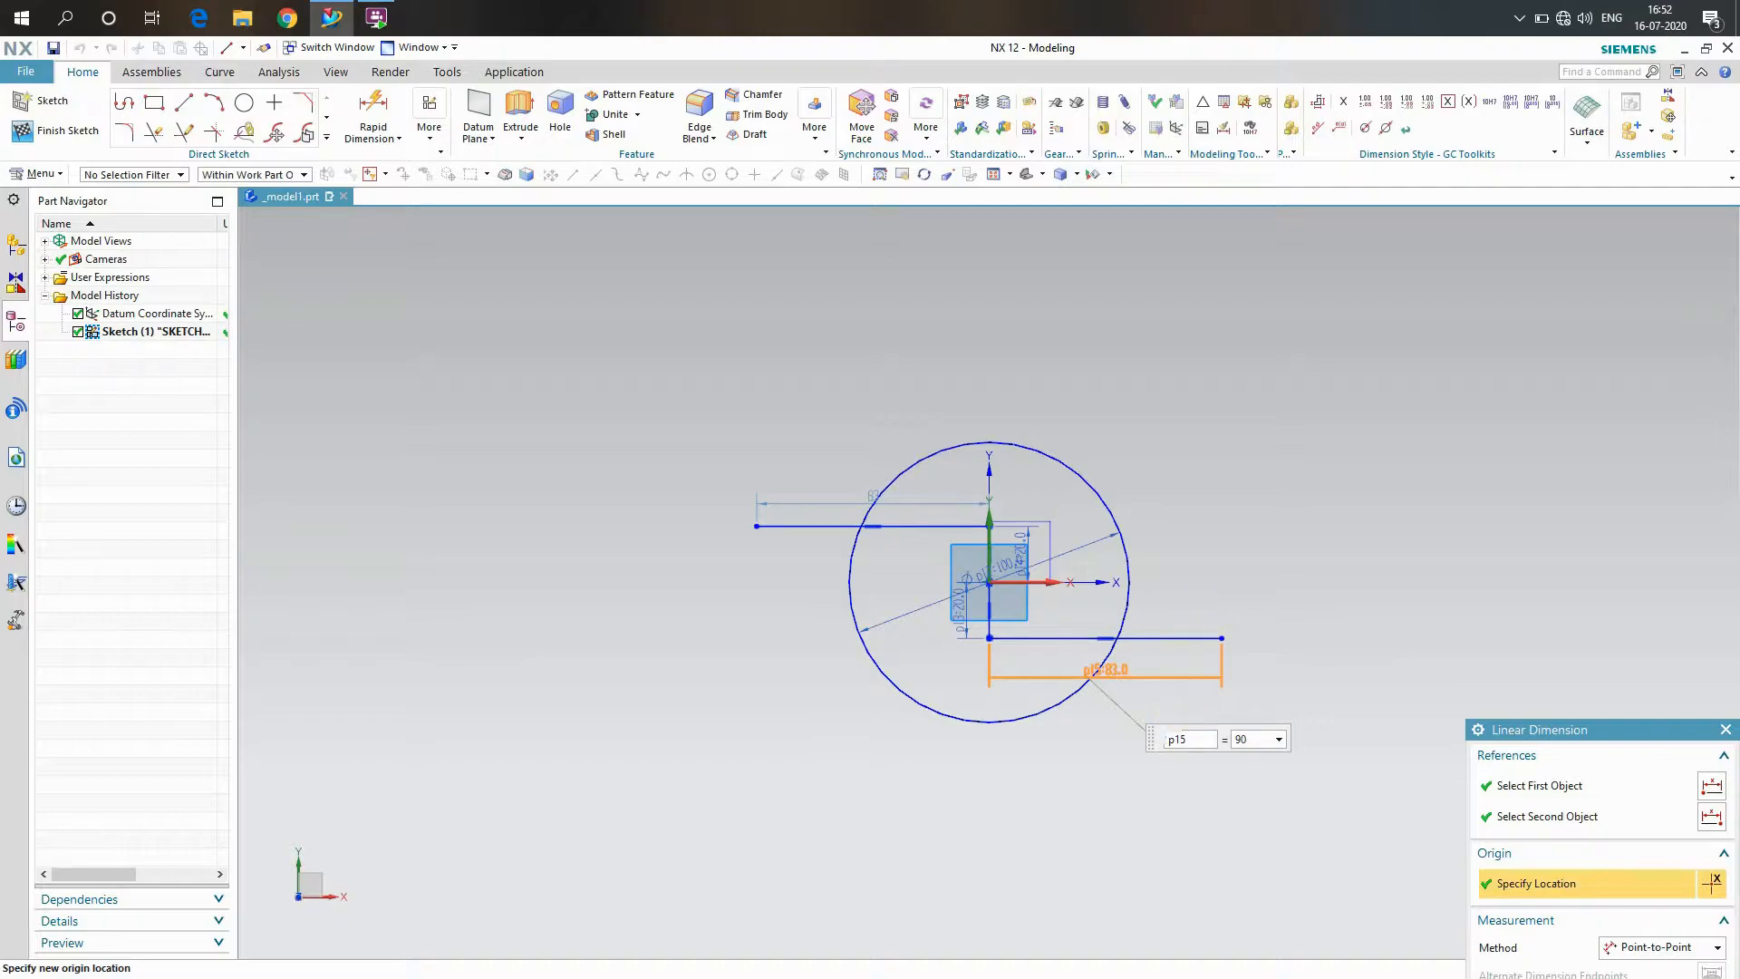
double_click(845, 500)
text(90)
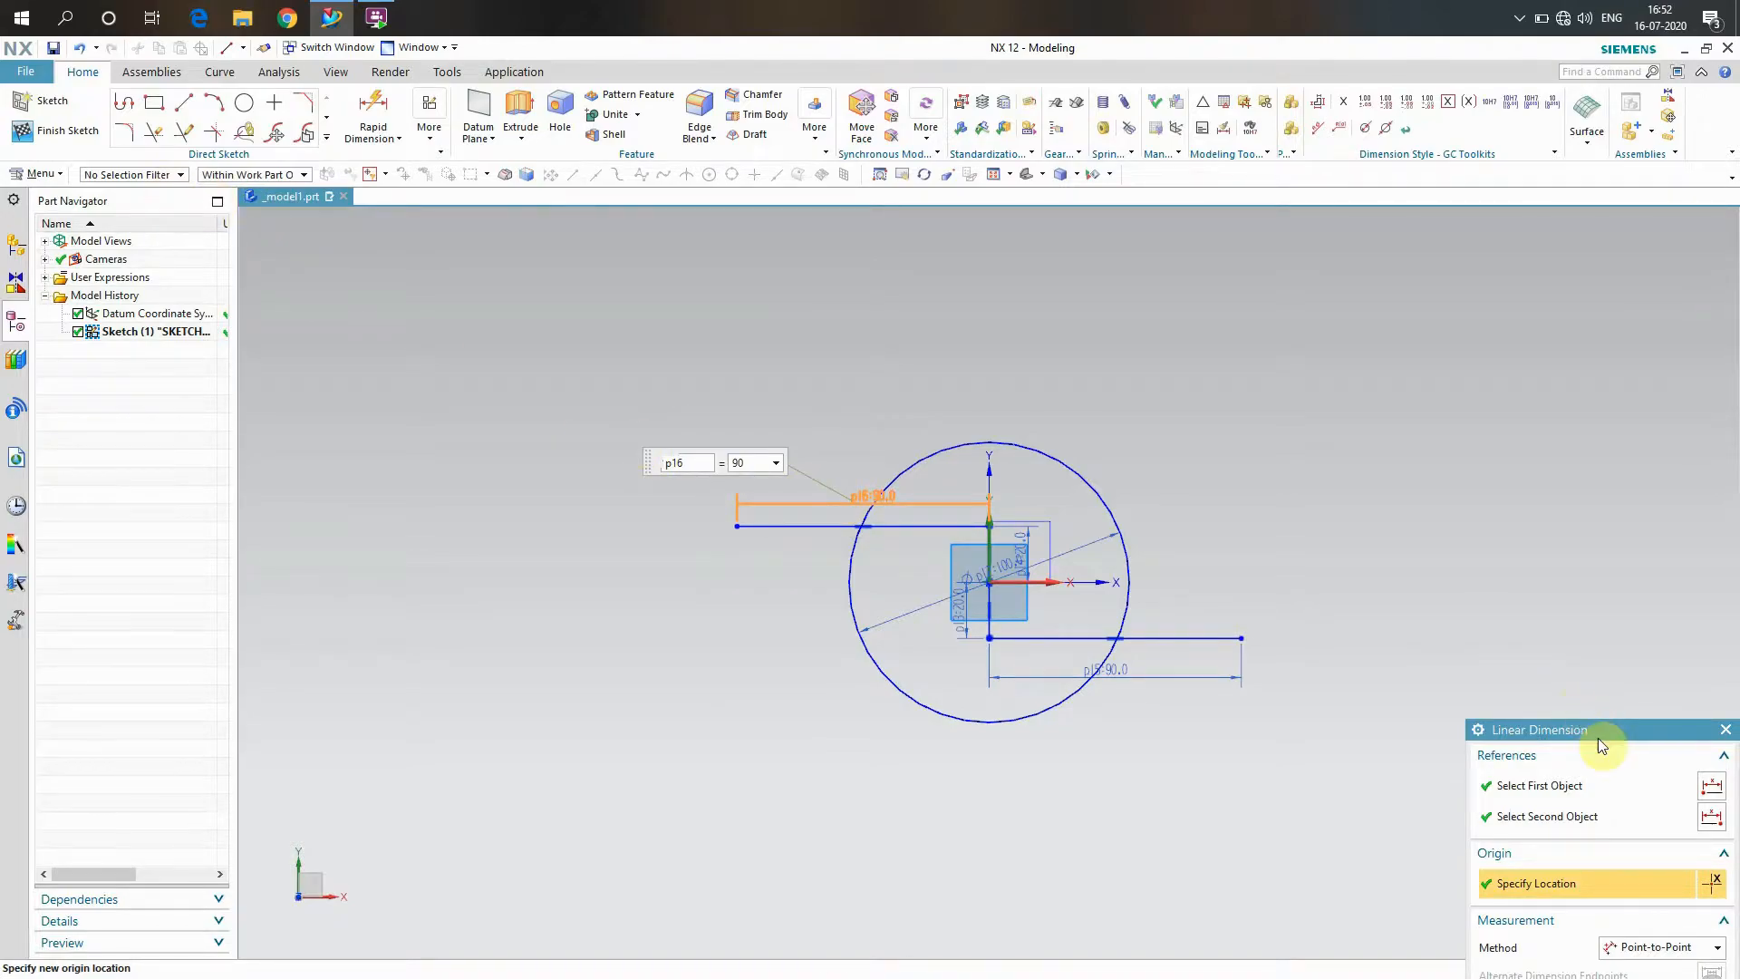
drag(1597, 738, 203, 247)
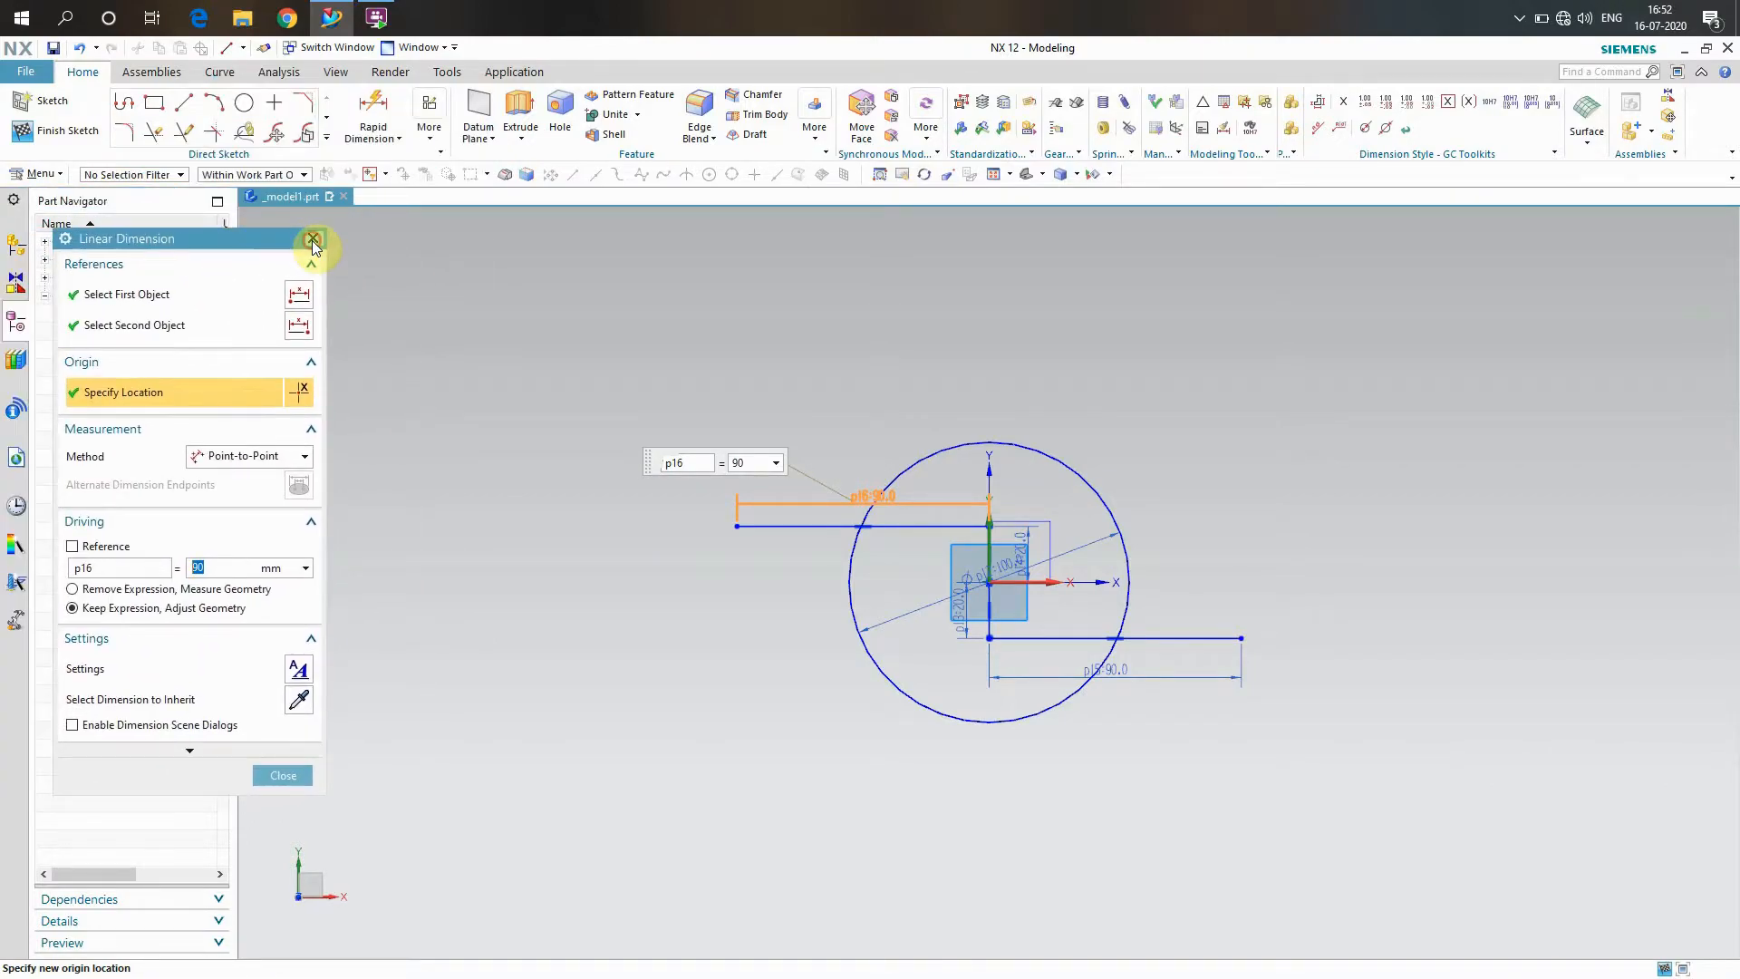
click(313, 239)
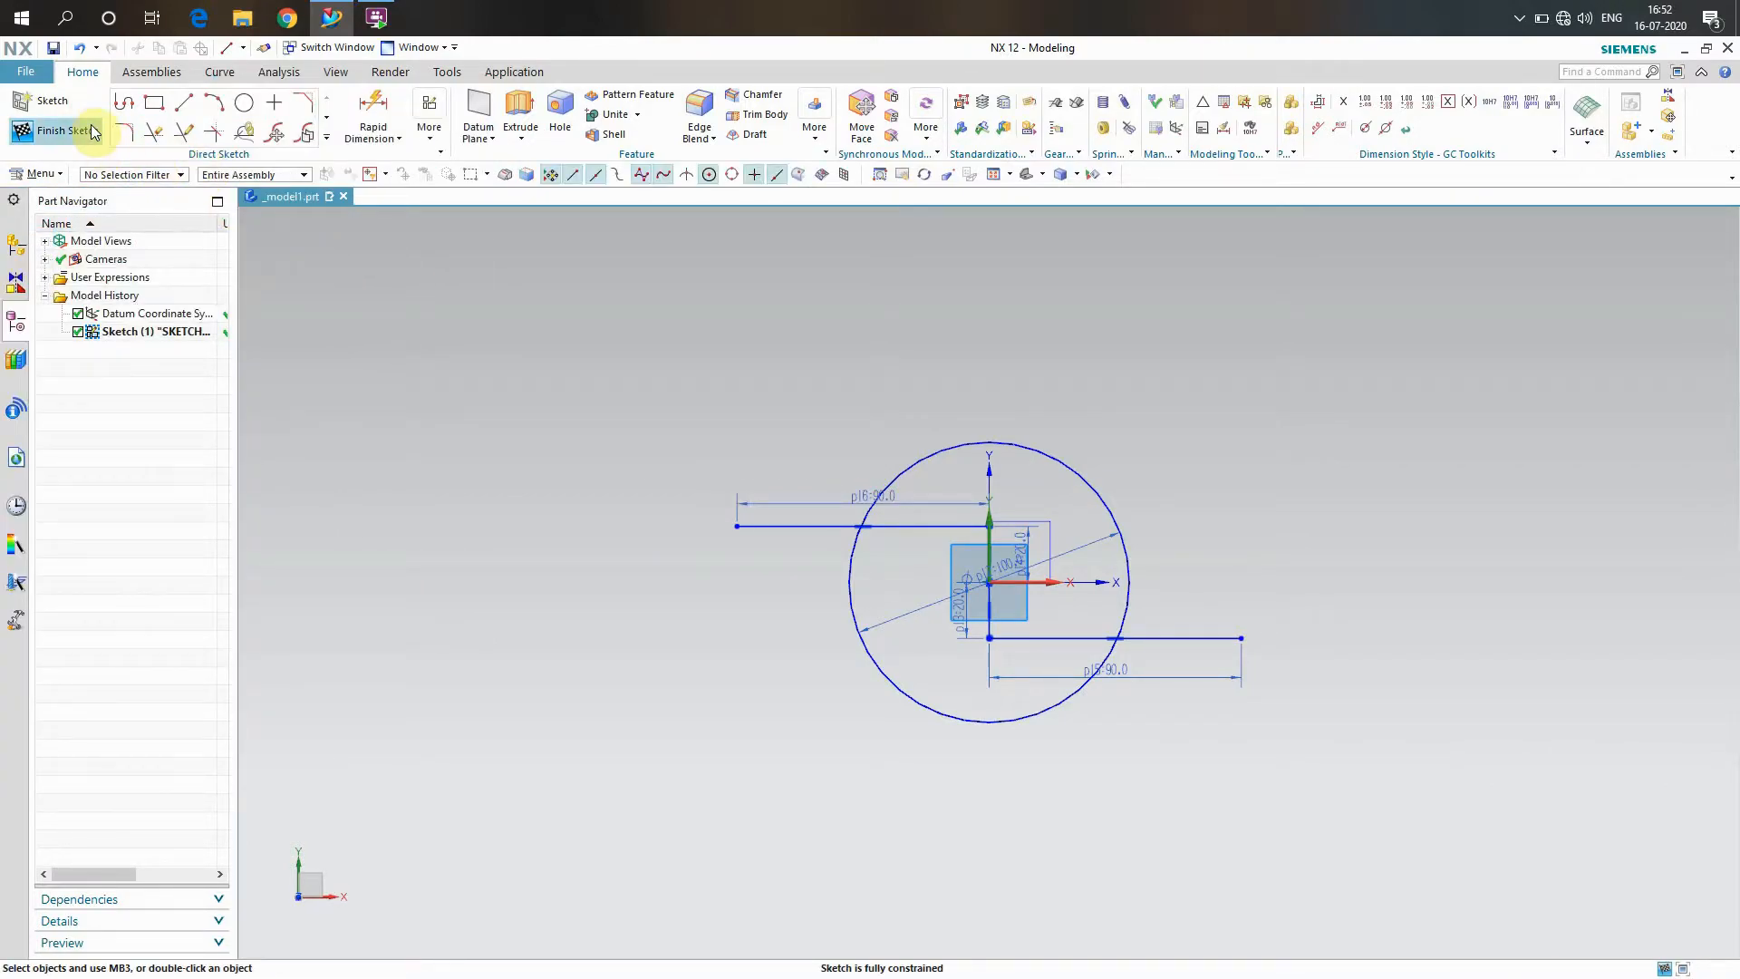
Draw two 30 mm vertical lines from the circle's centre, one straight down and one straight up
click(192, 107)
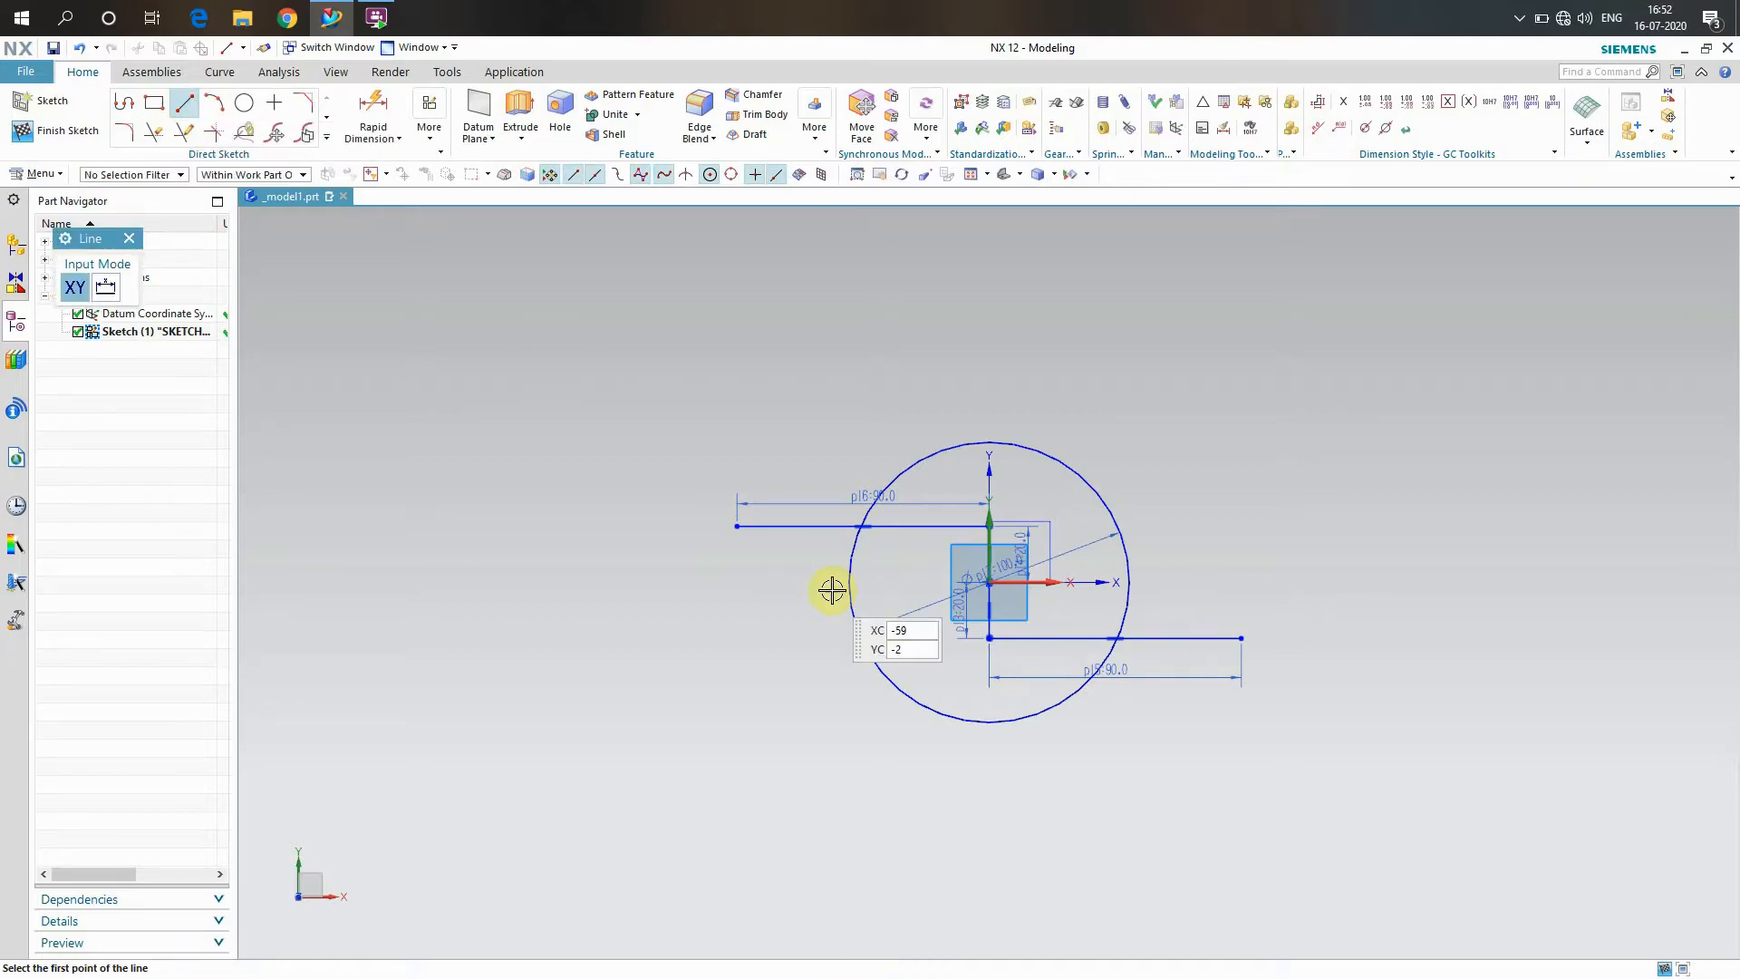
click(989, 581)
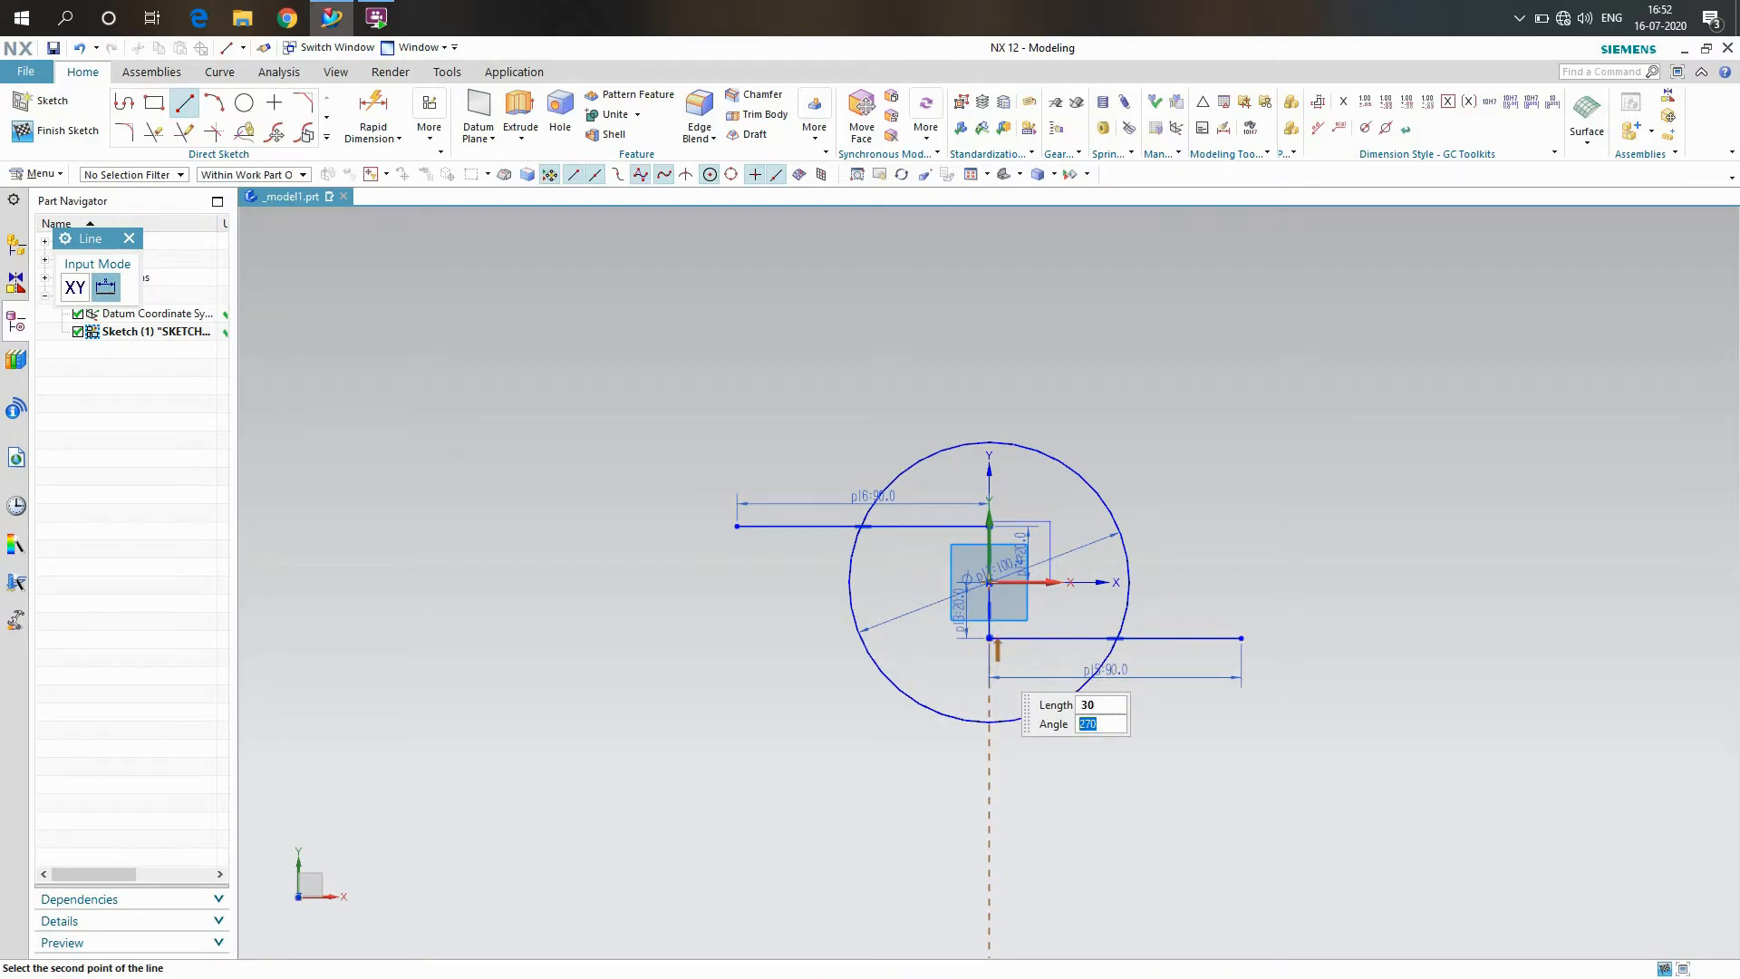
click(992, 662)
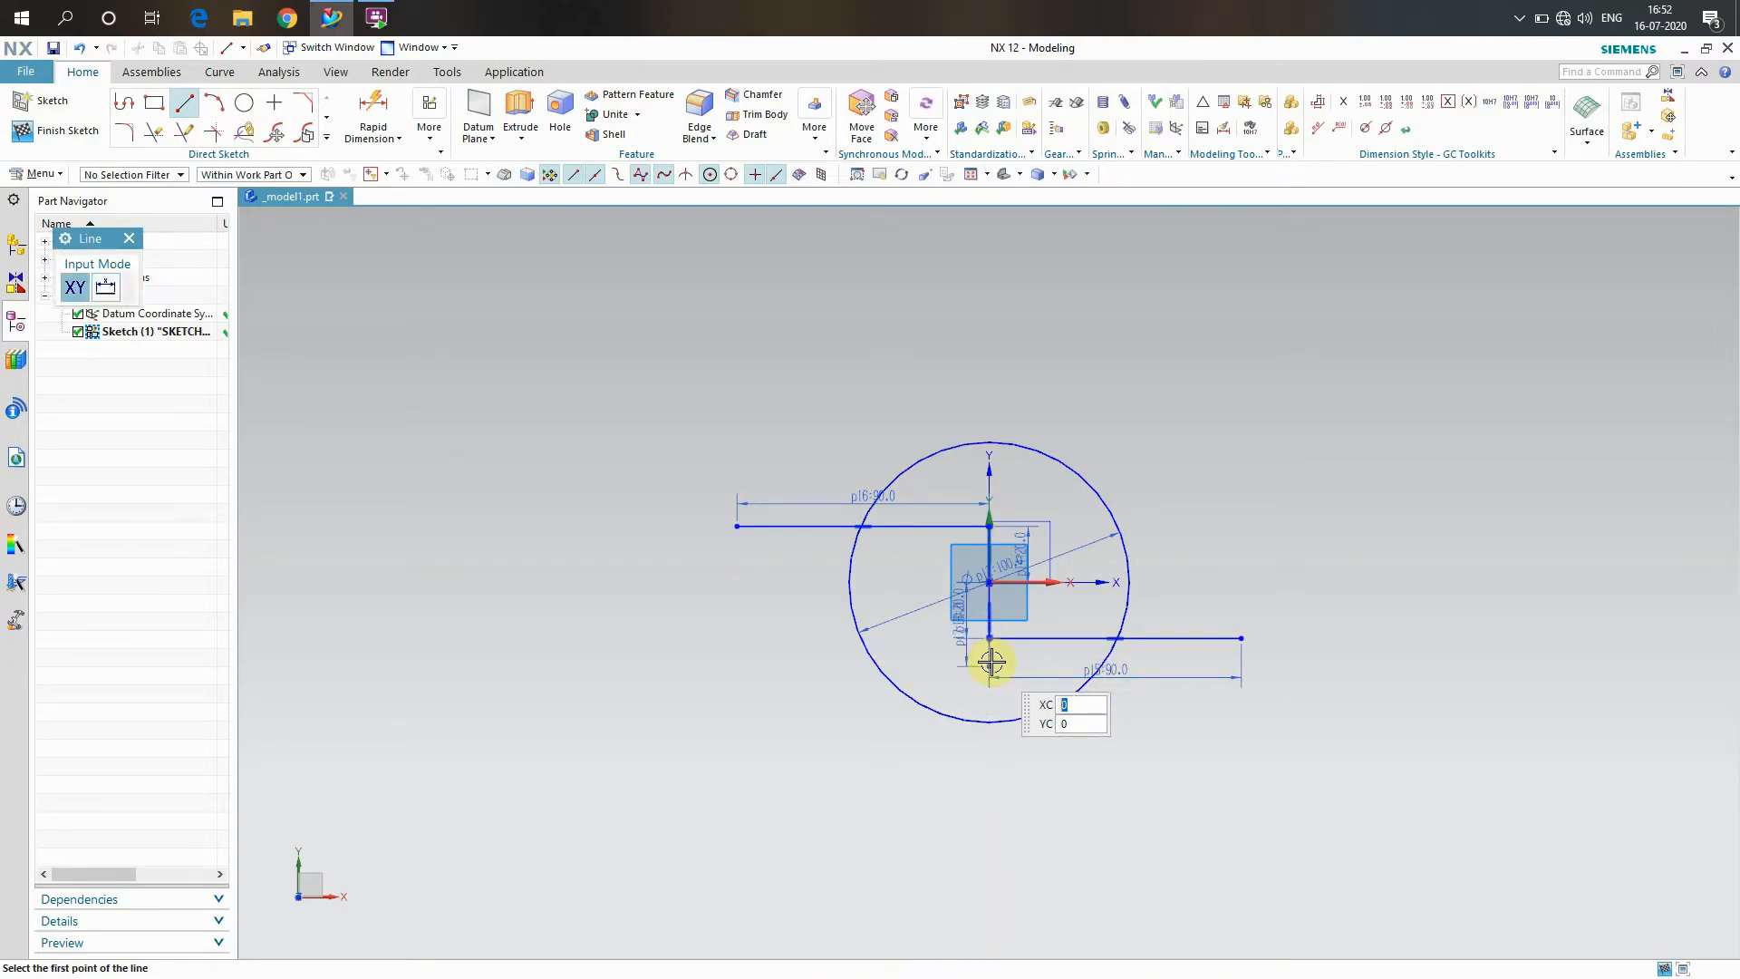
click(989, 580)
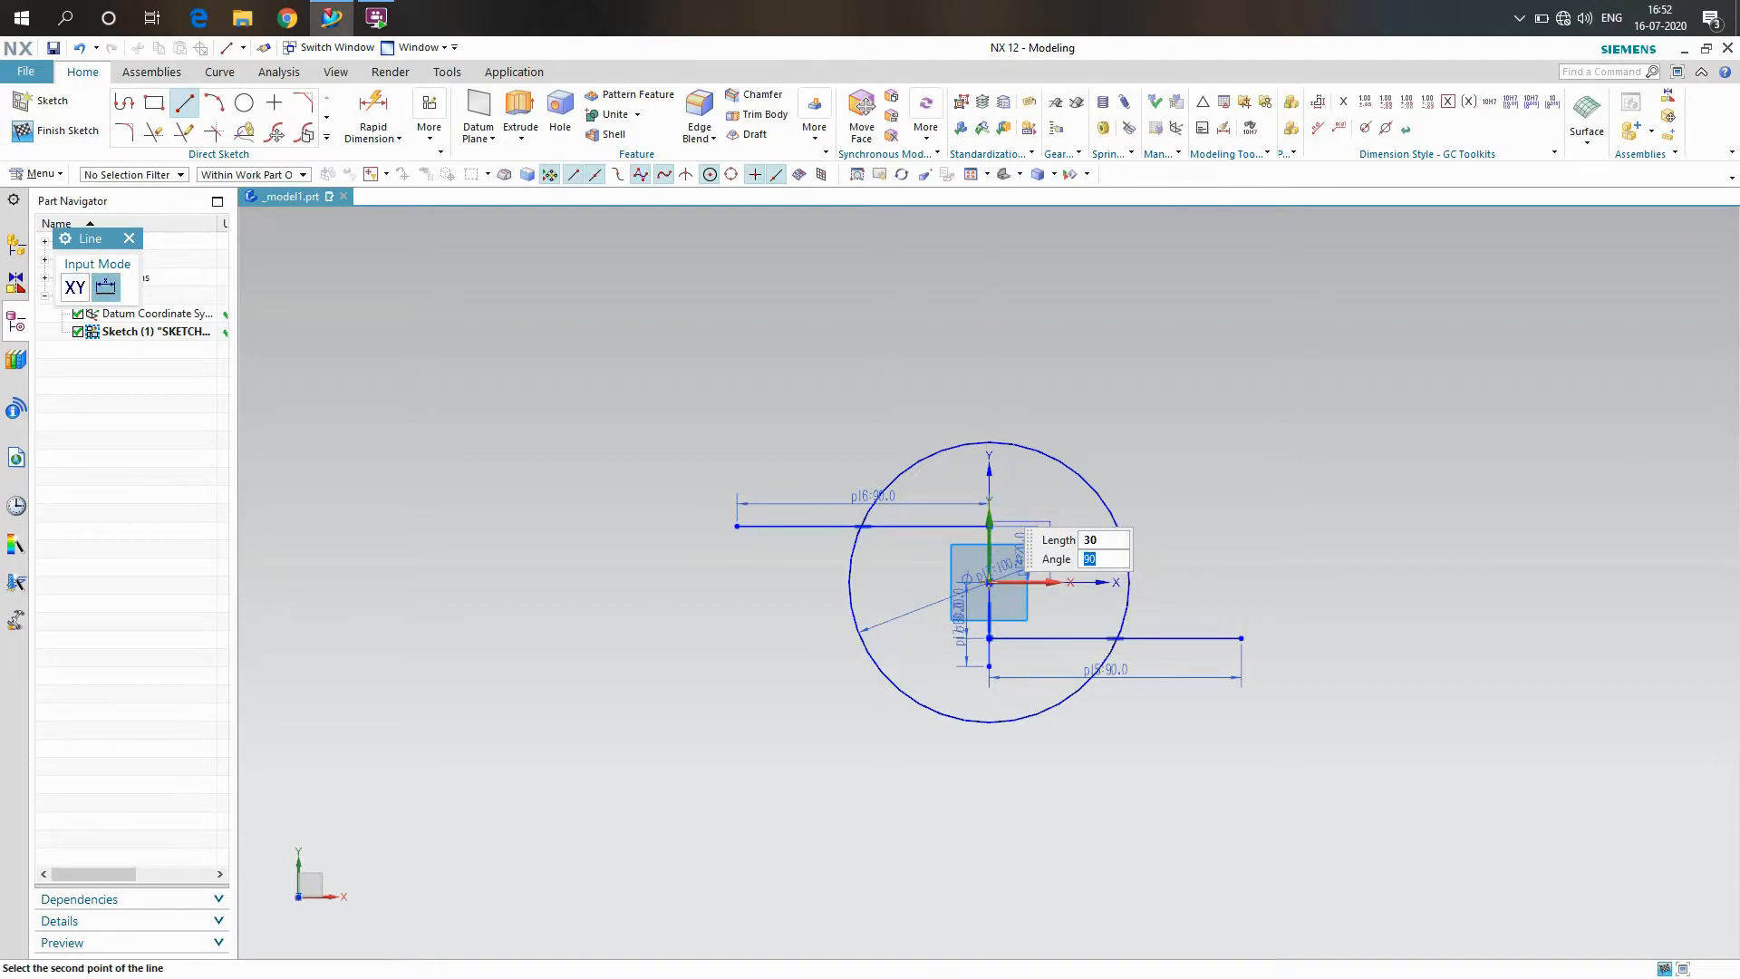
key(Return)
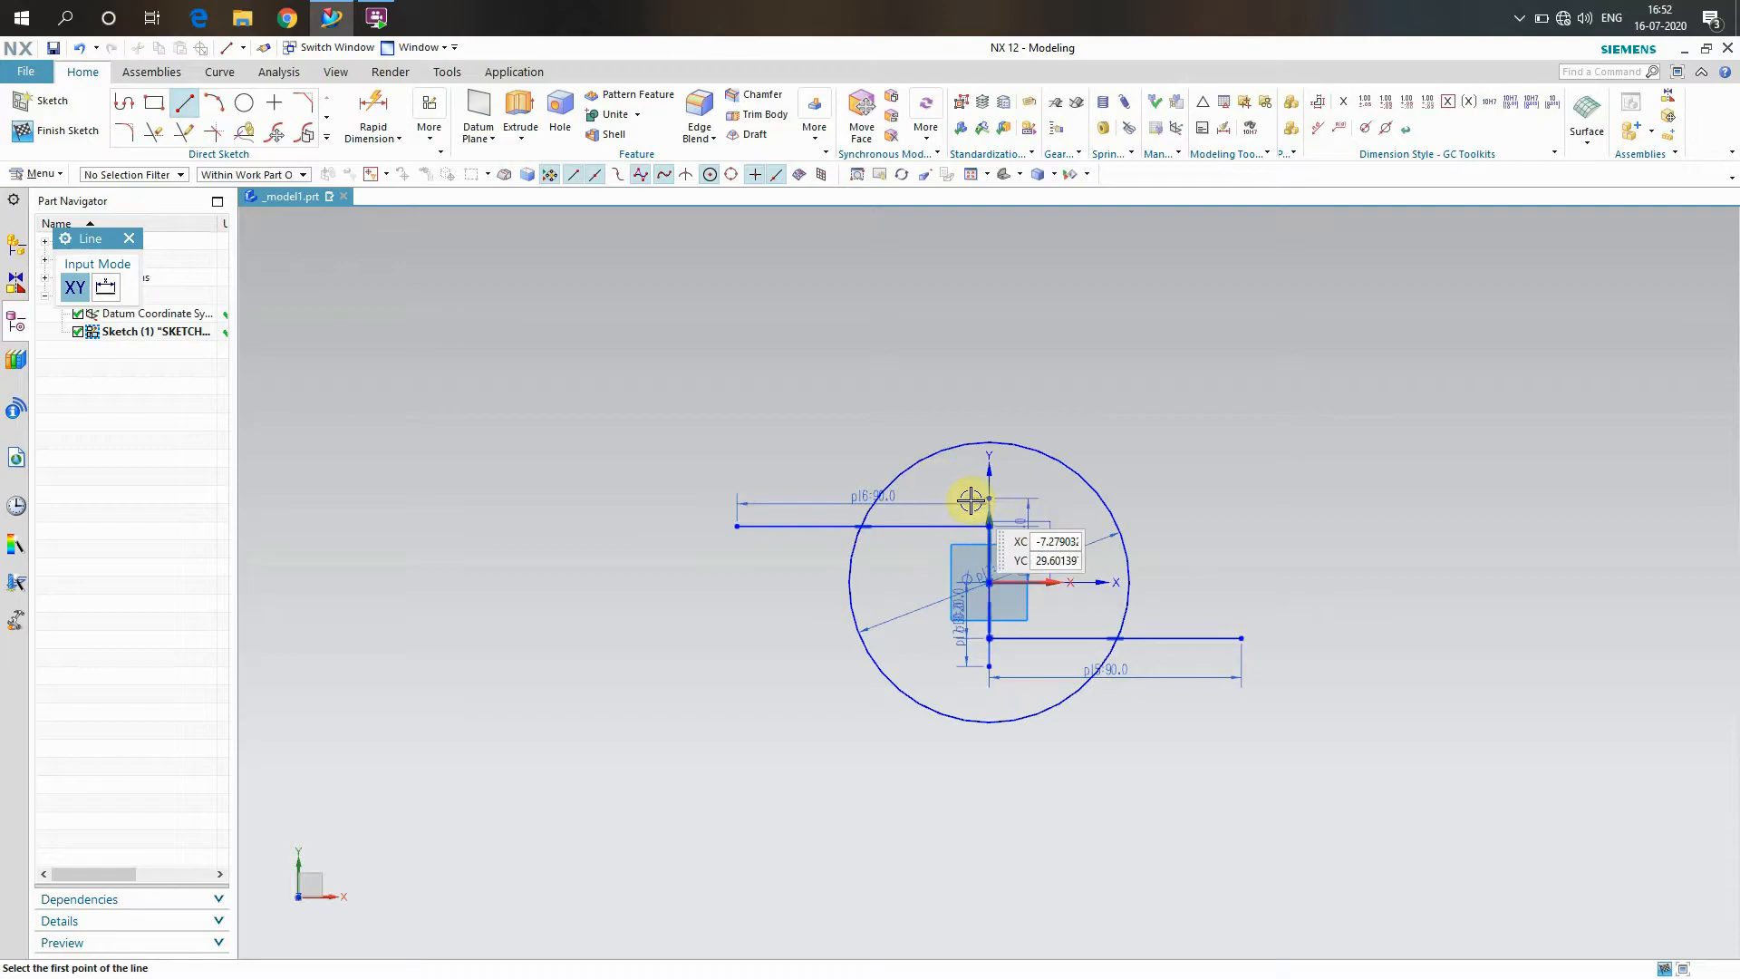
Draw 90 mm horizontal lines rightward from the upper 30 mm line's end and leftward from the lower one's end
click(989, 497)
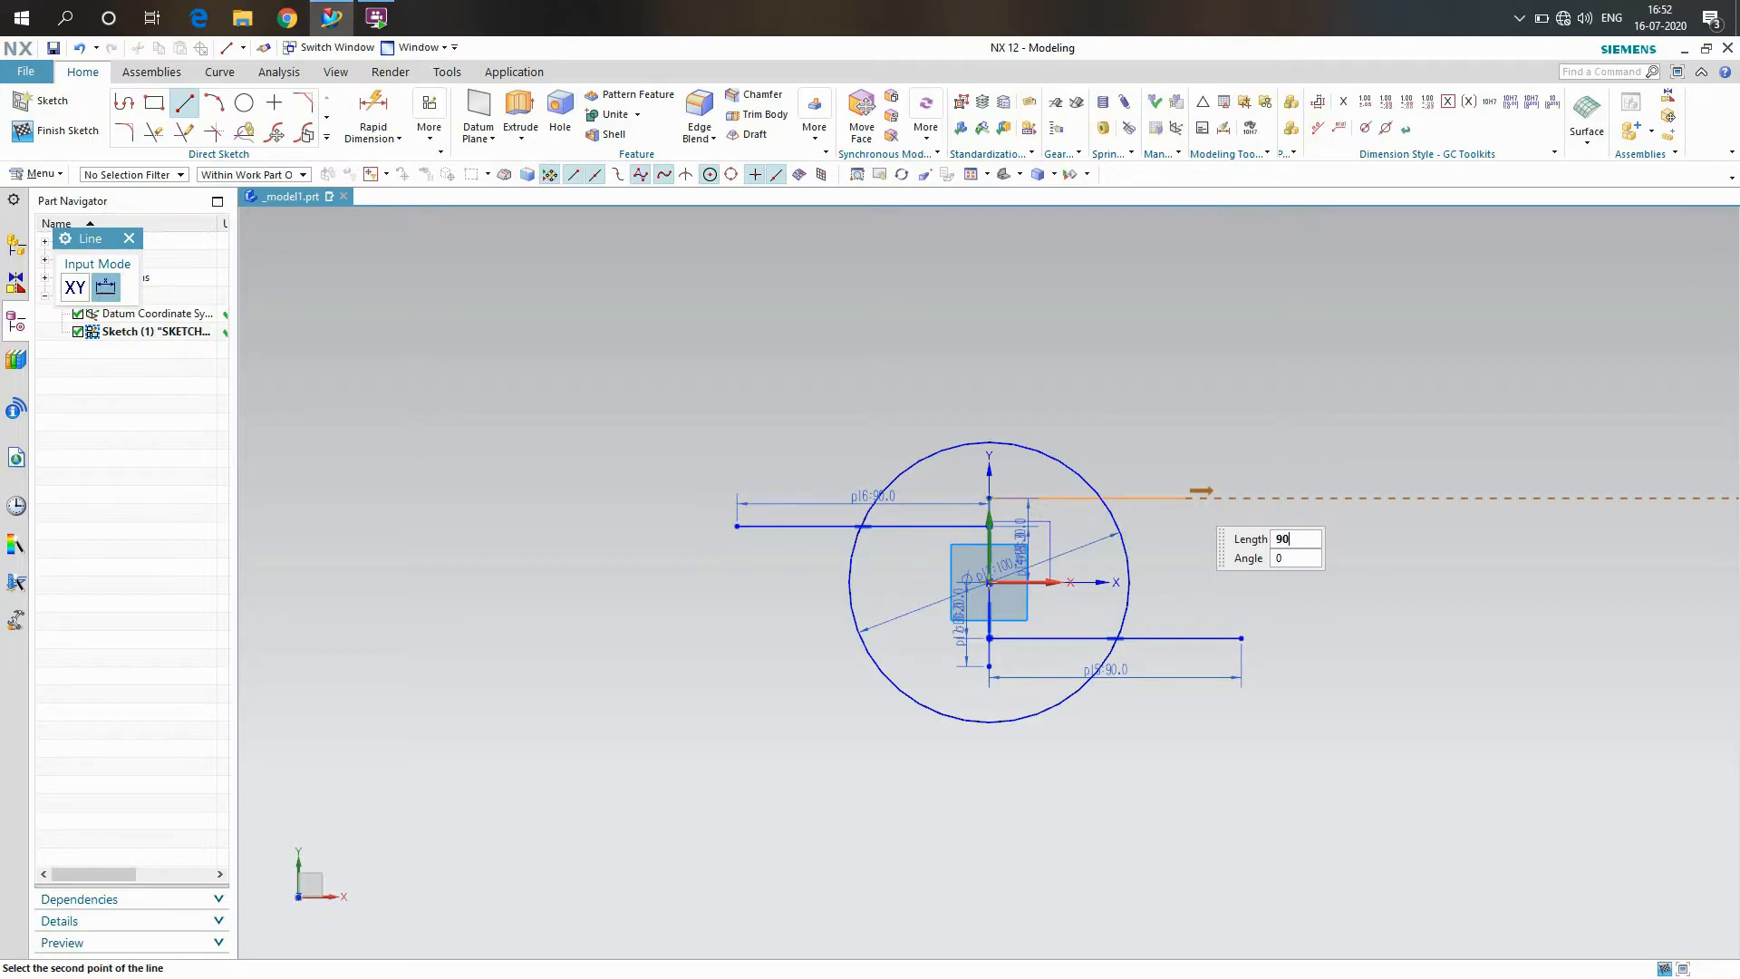
key(Return)
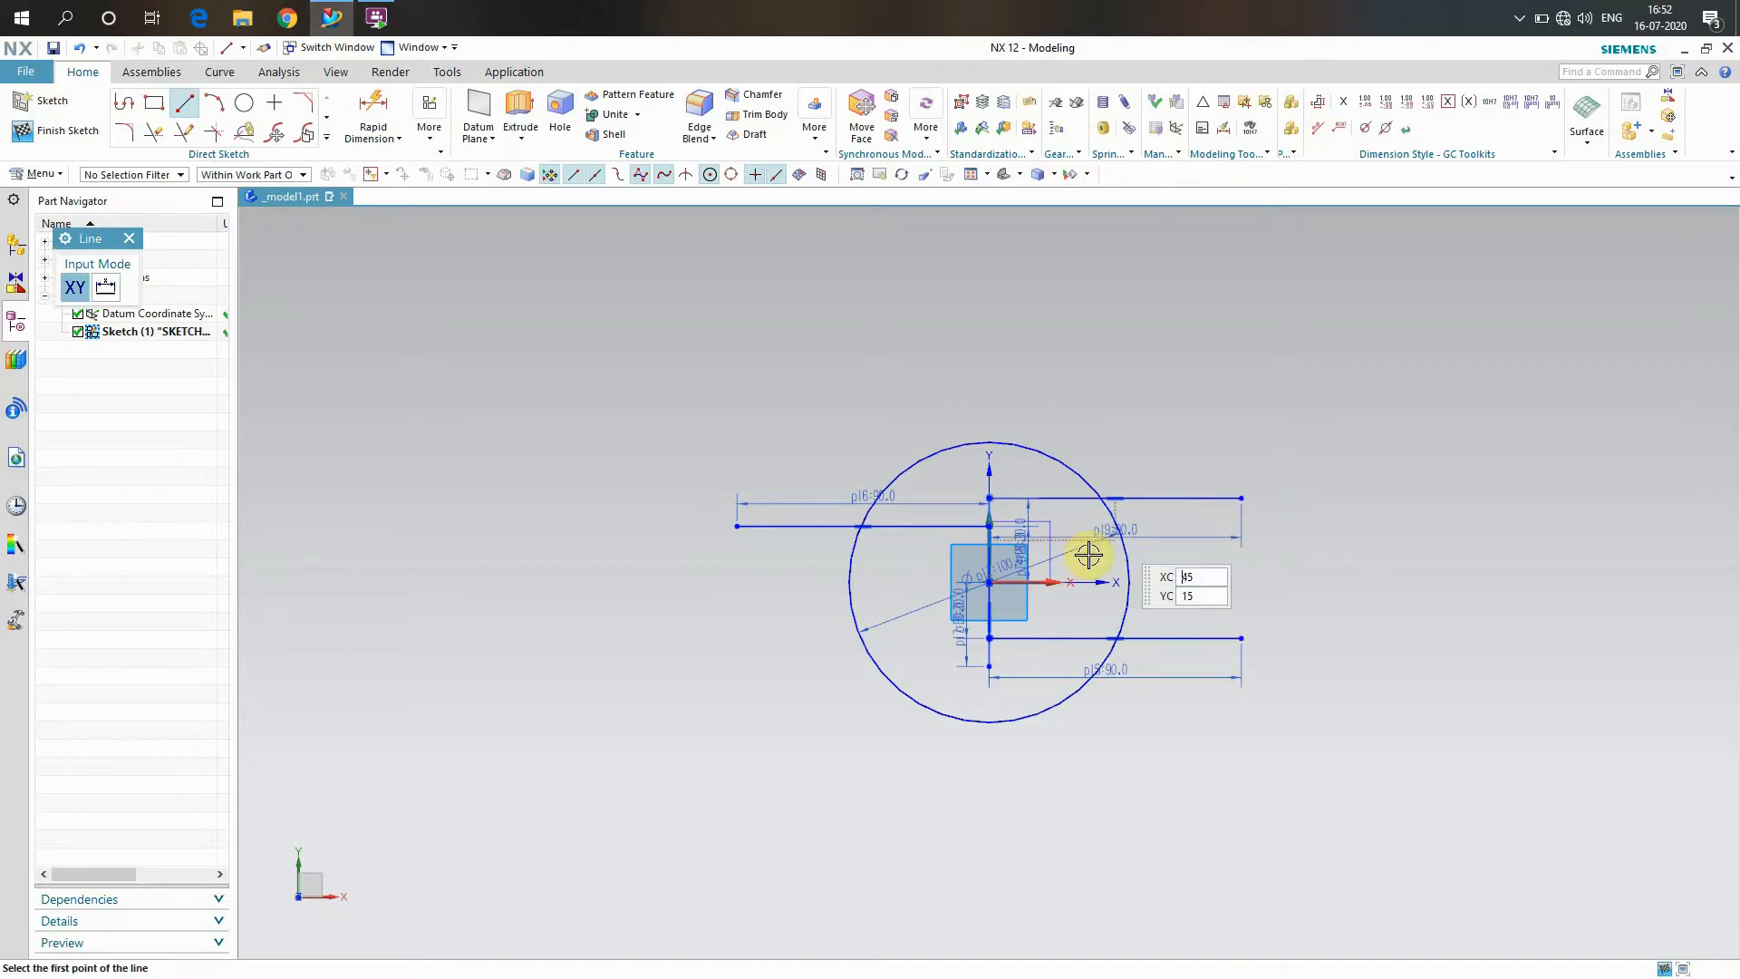
click(991, 667)
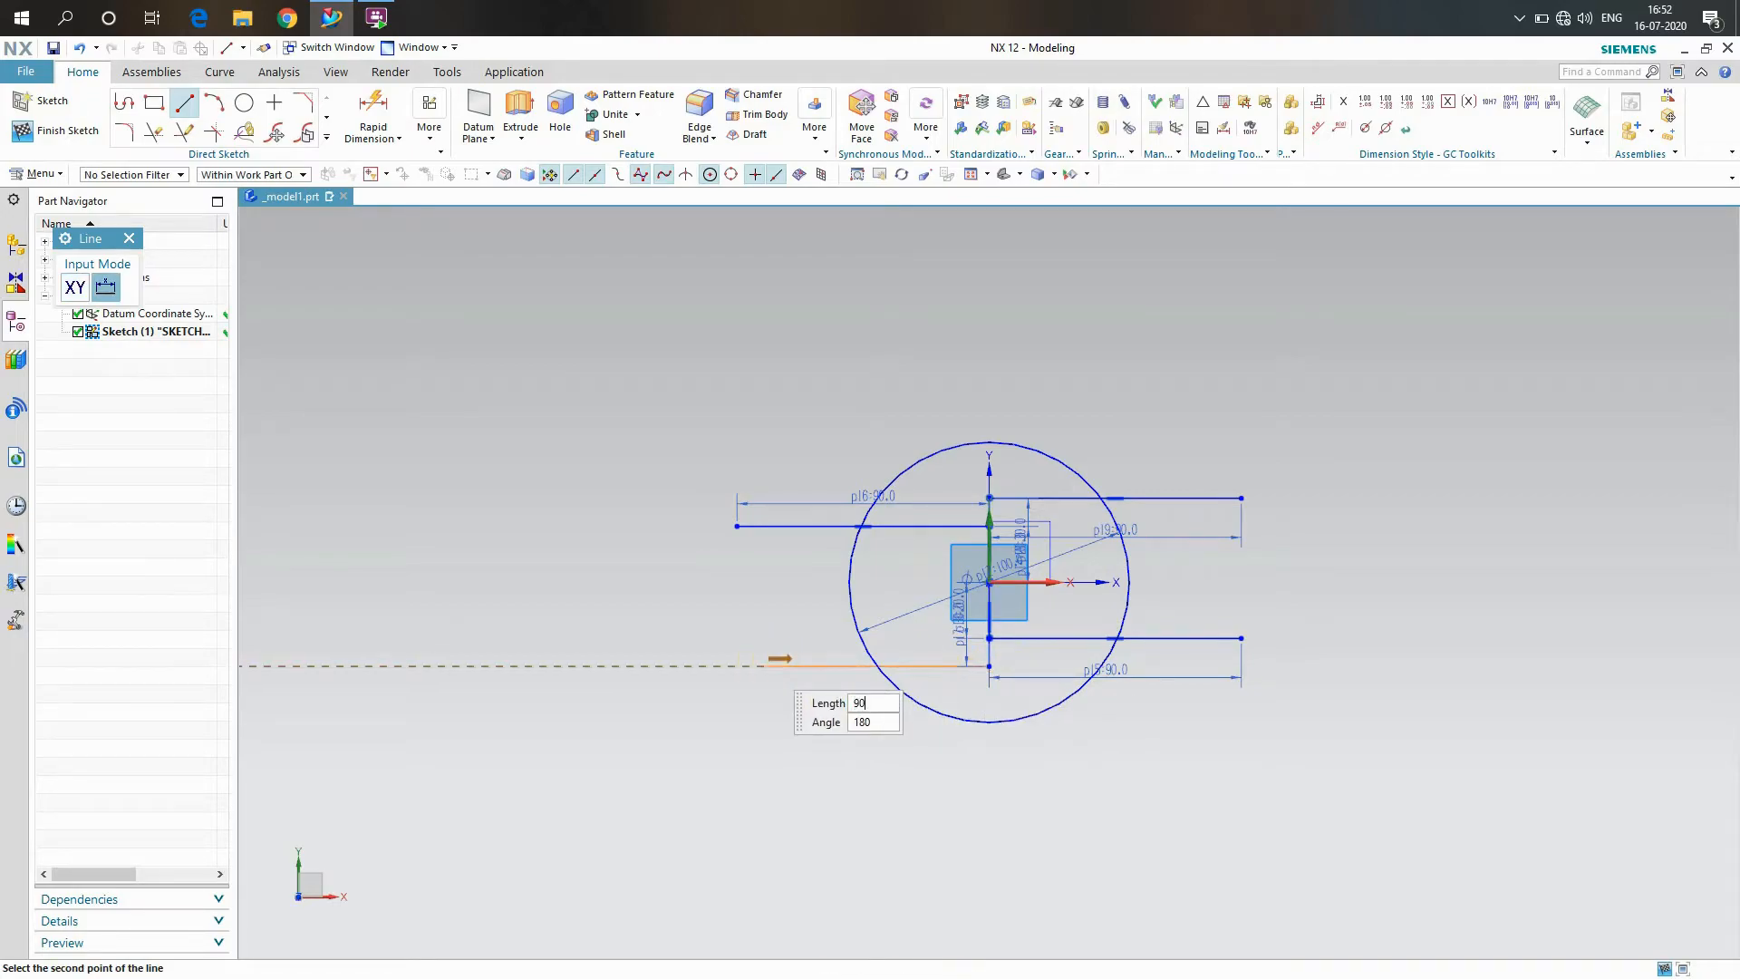
key(Return)
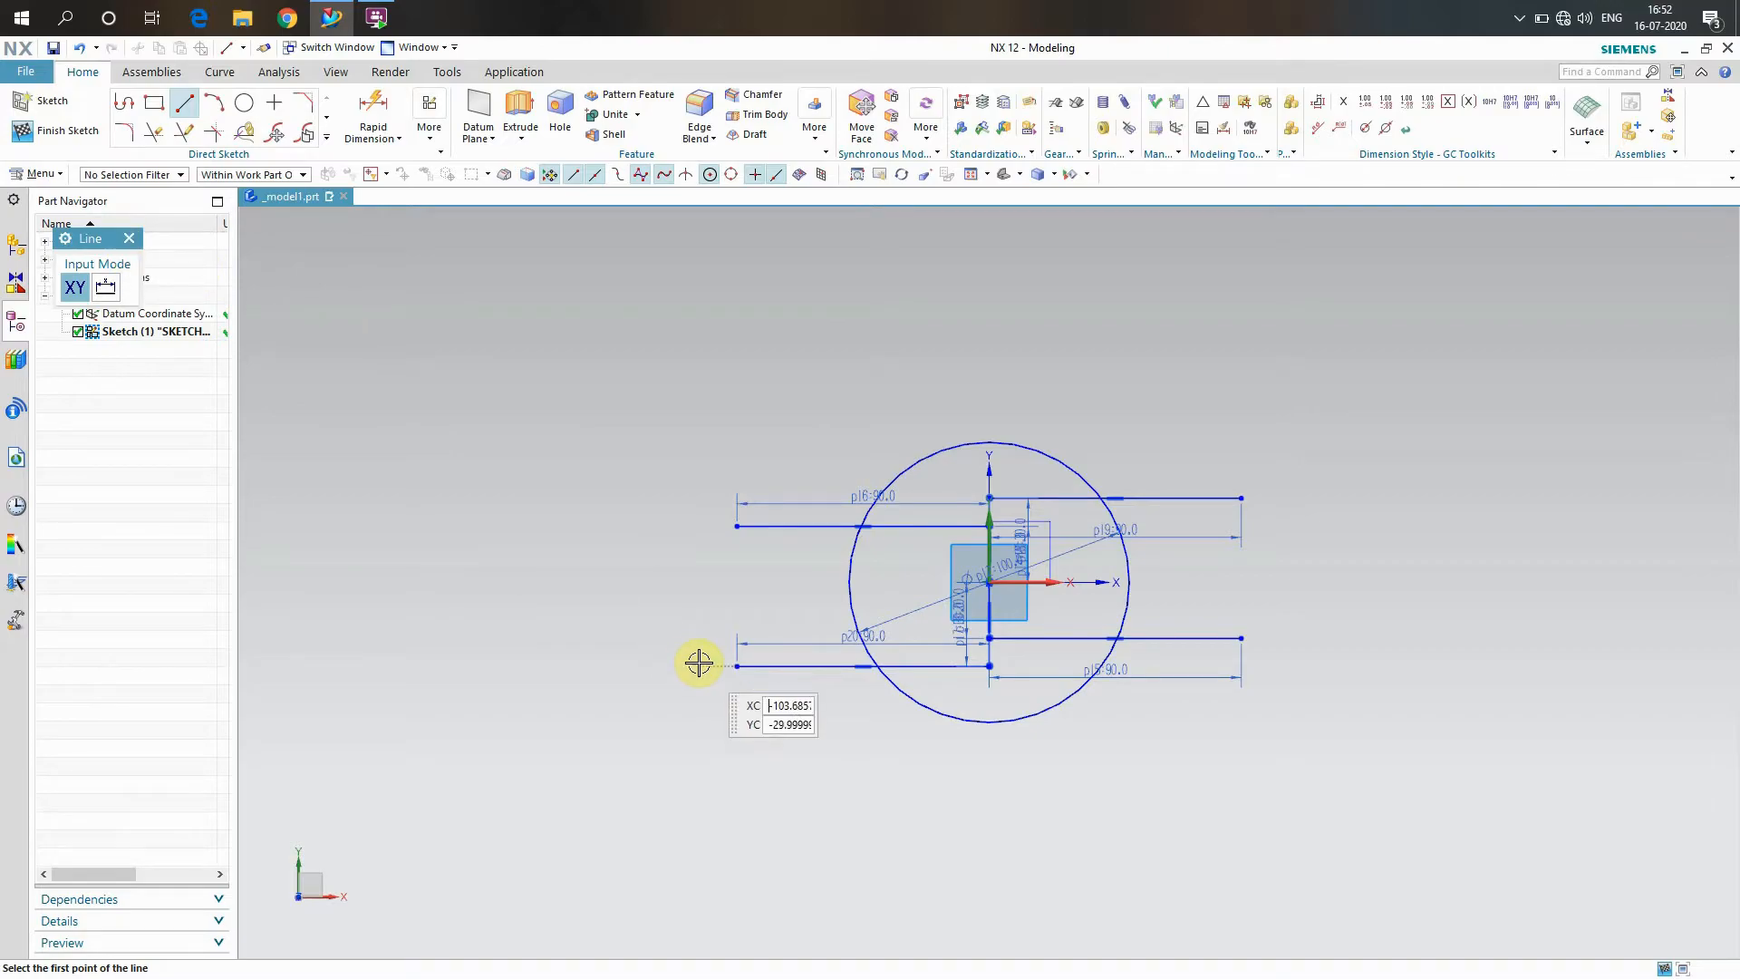
Close the lower outline with a 50 mm line down, a 180 mm horizontal line across, and a vertical line up to the lower right-hand line's end
click(737, 667)
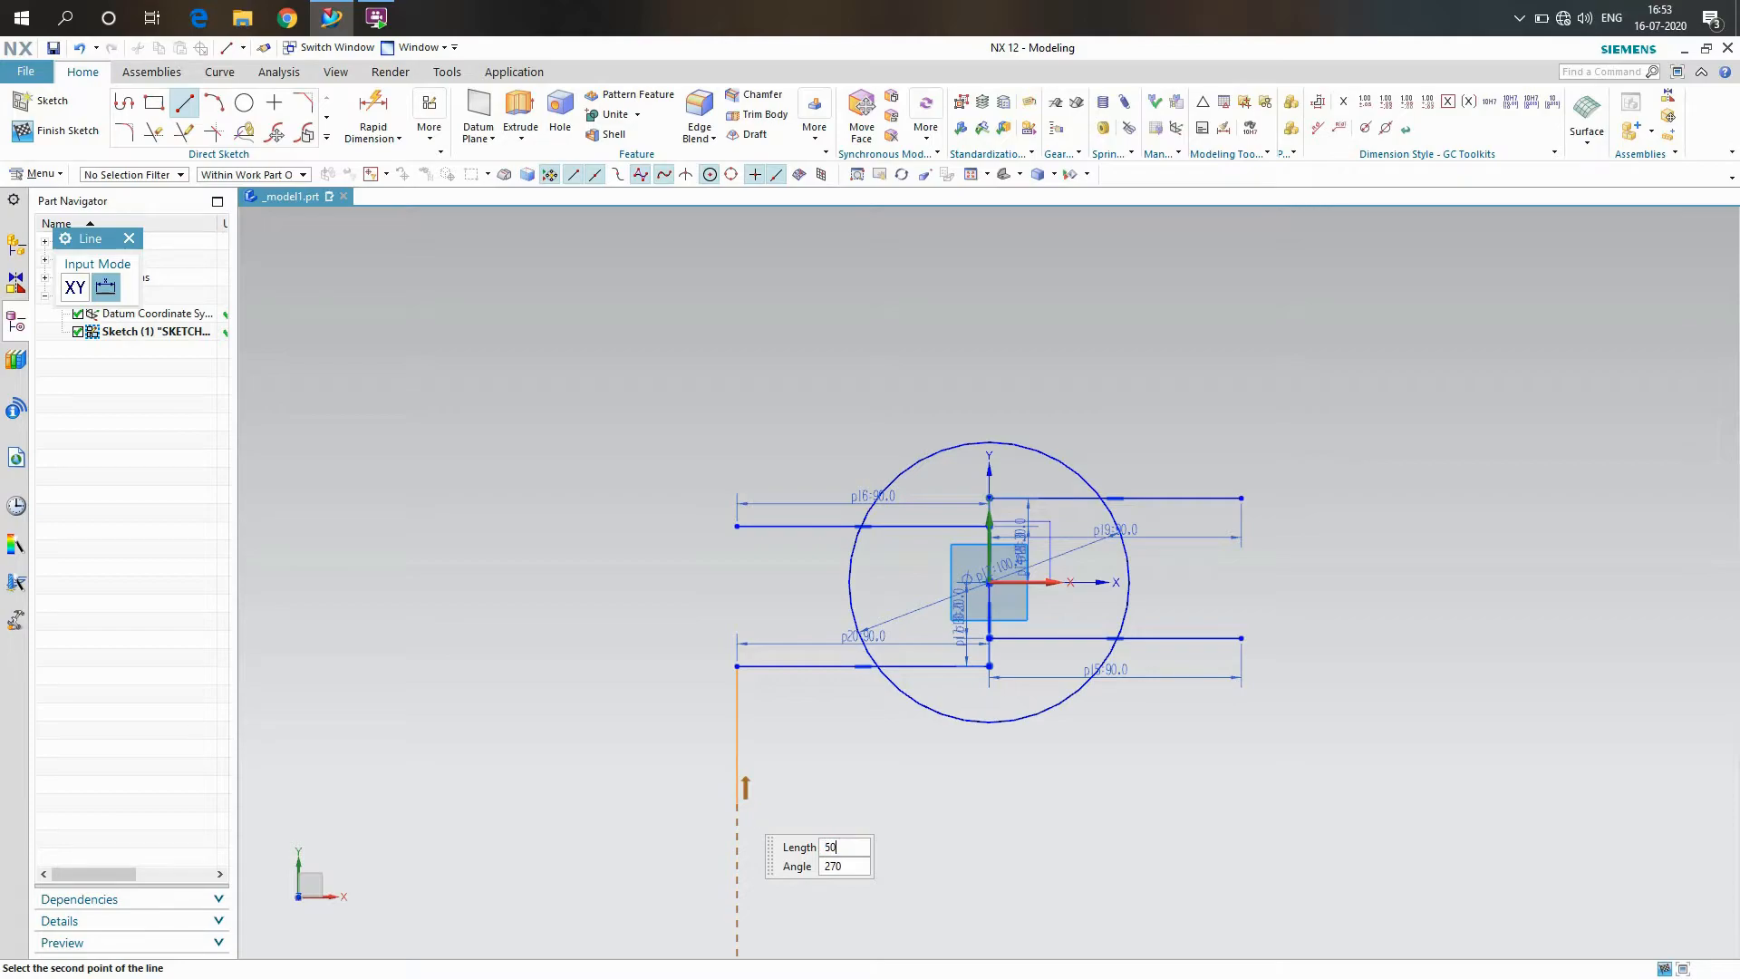
key(Return)
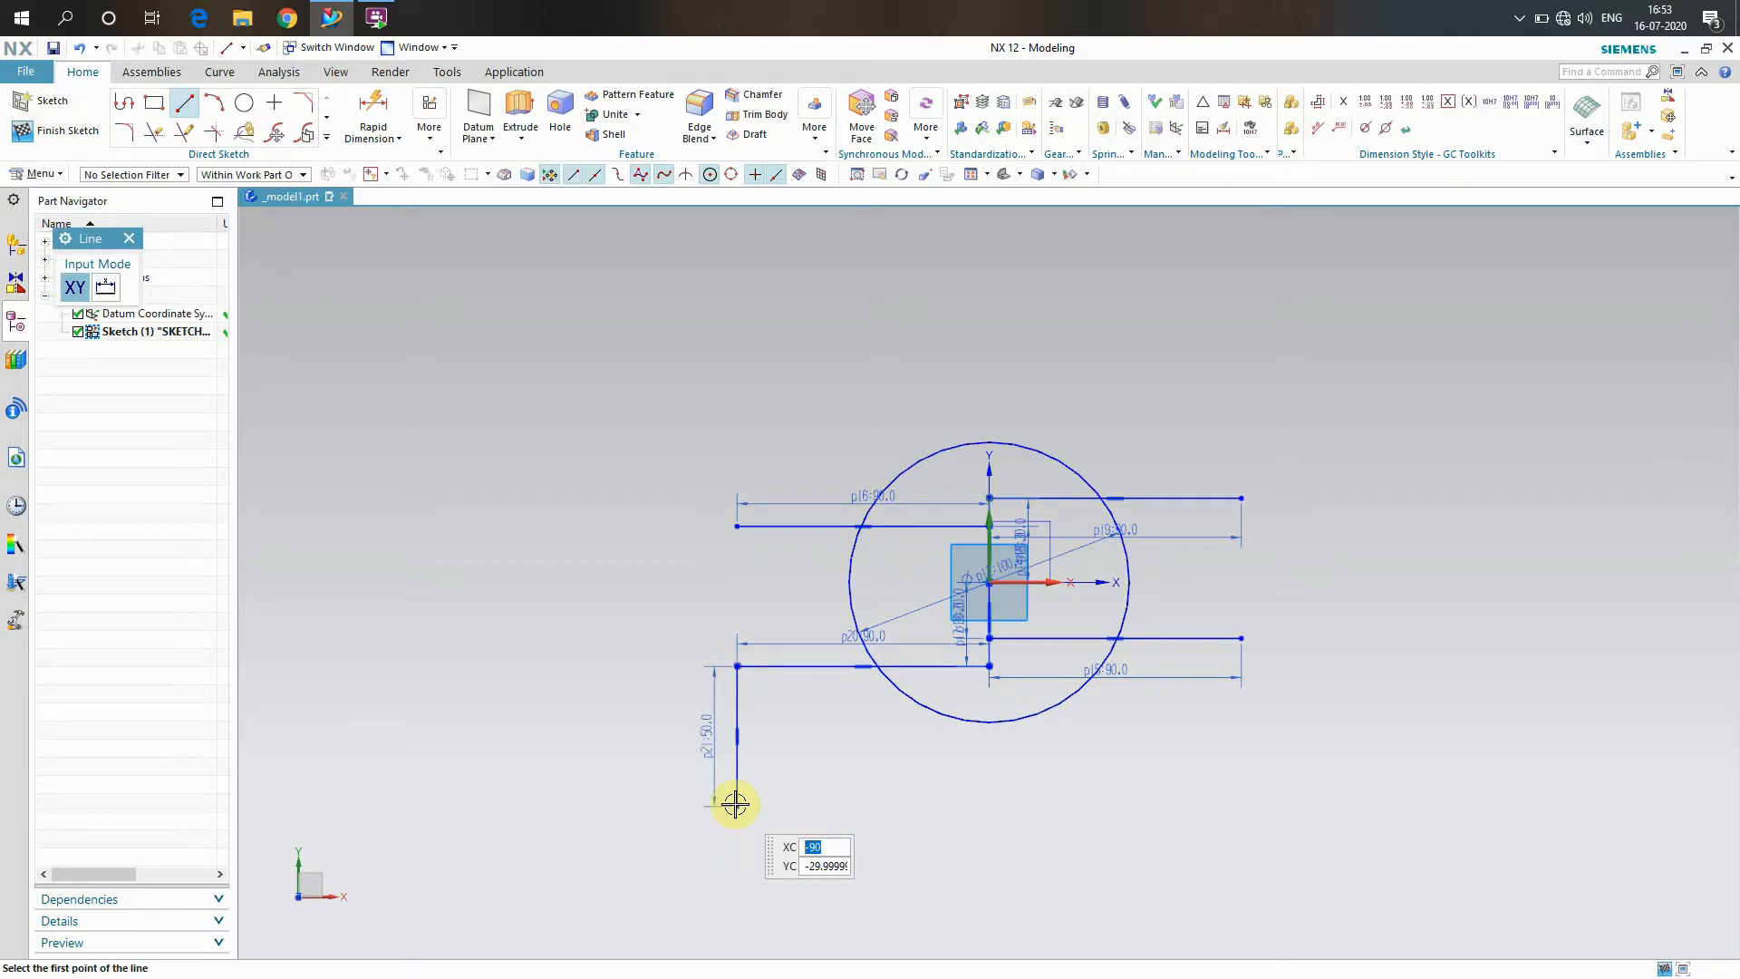
click(737, 805)
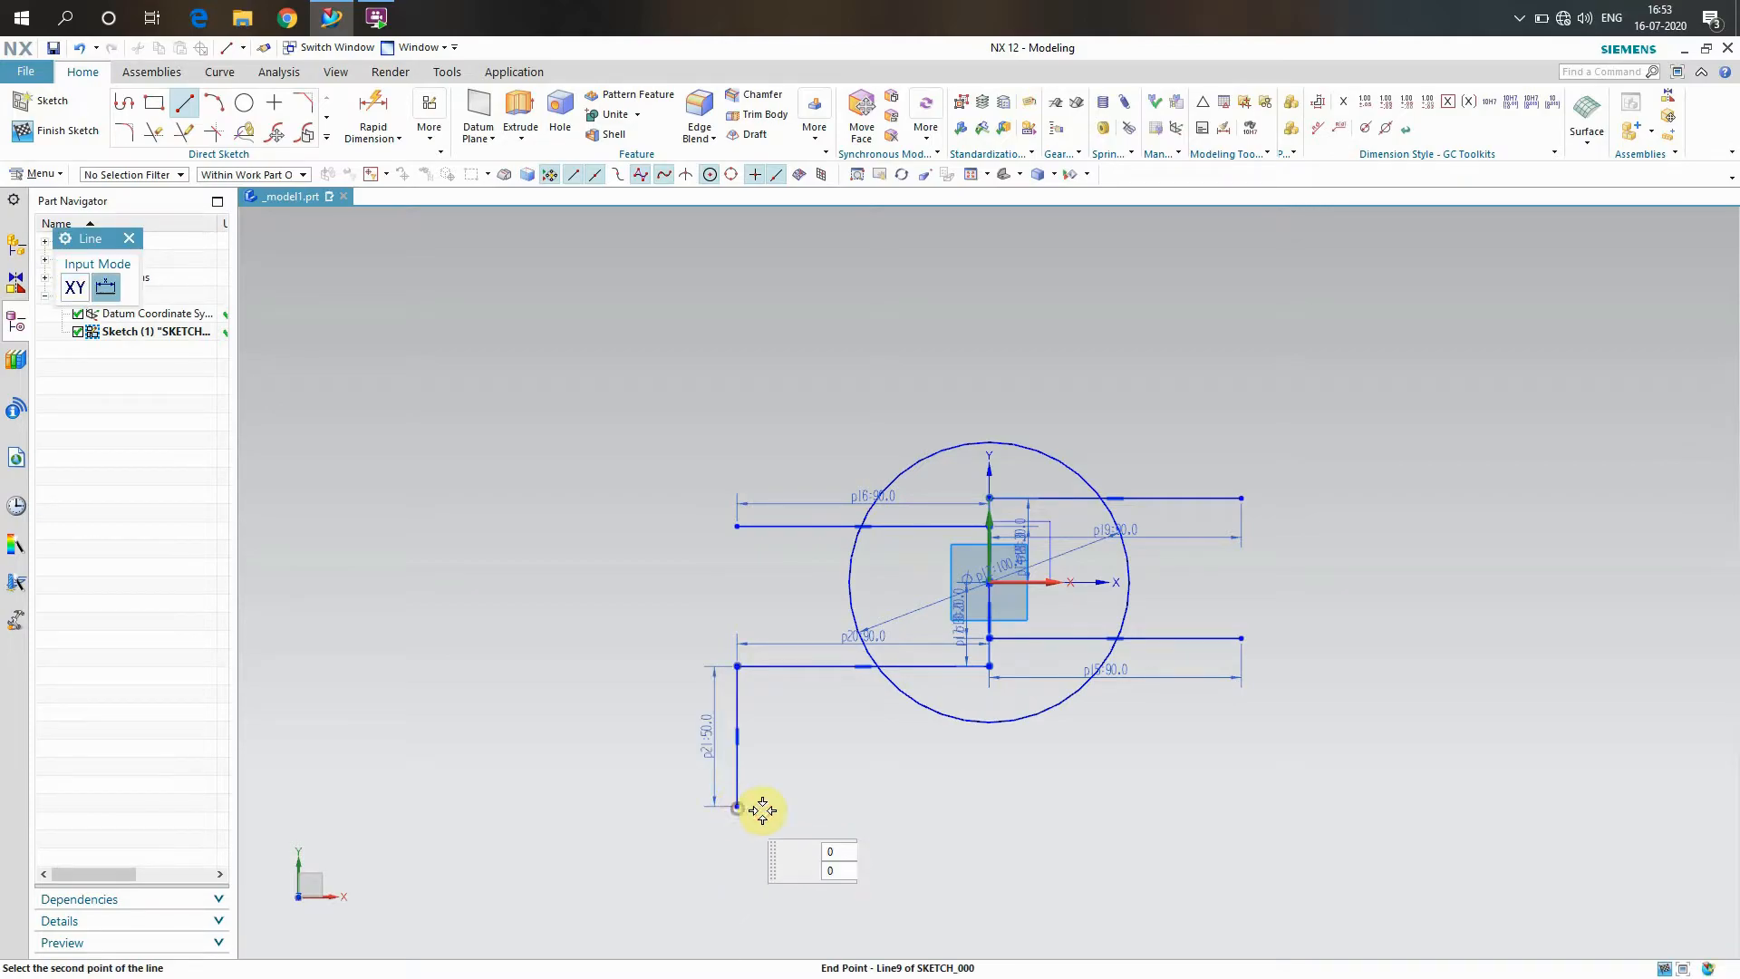
click(1241, 808)
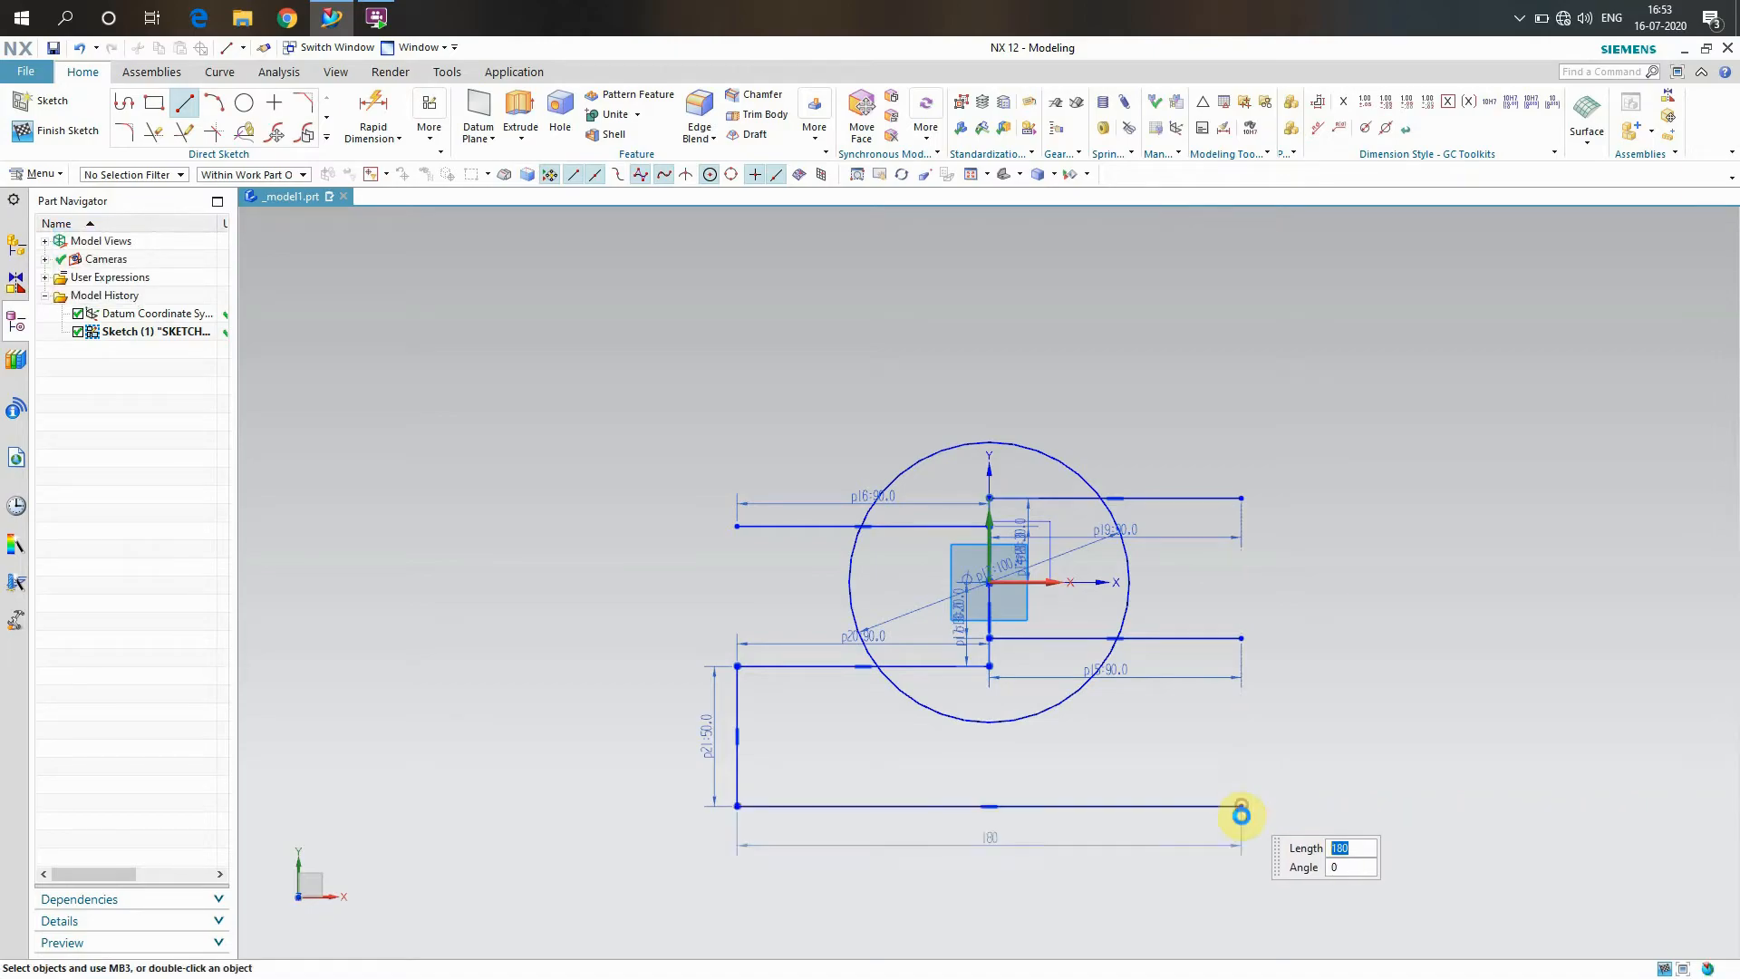
click(1241, 805)
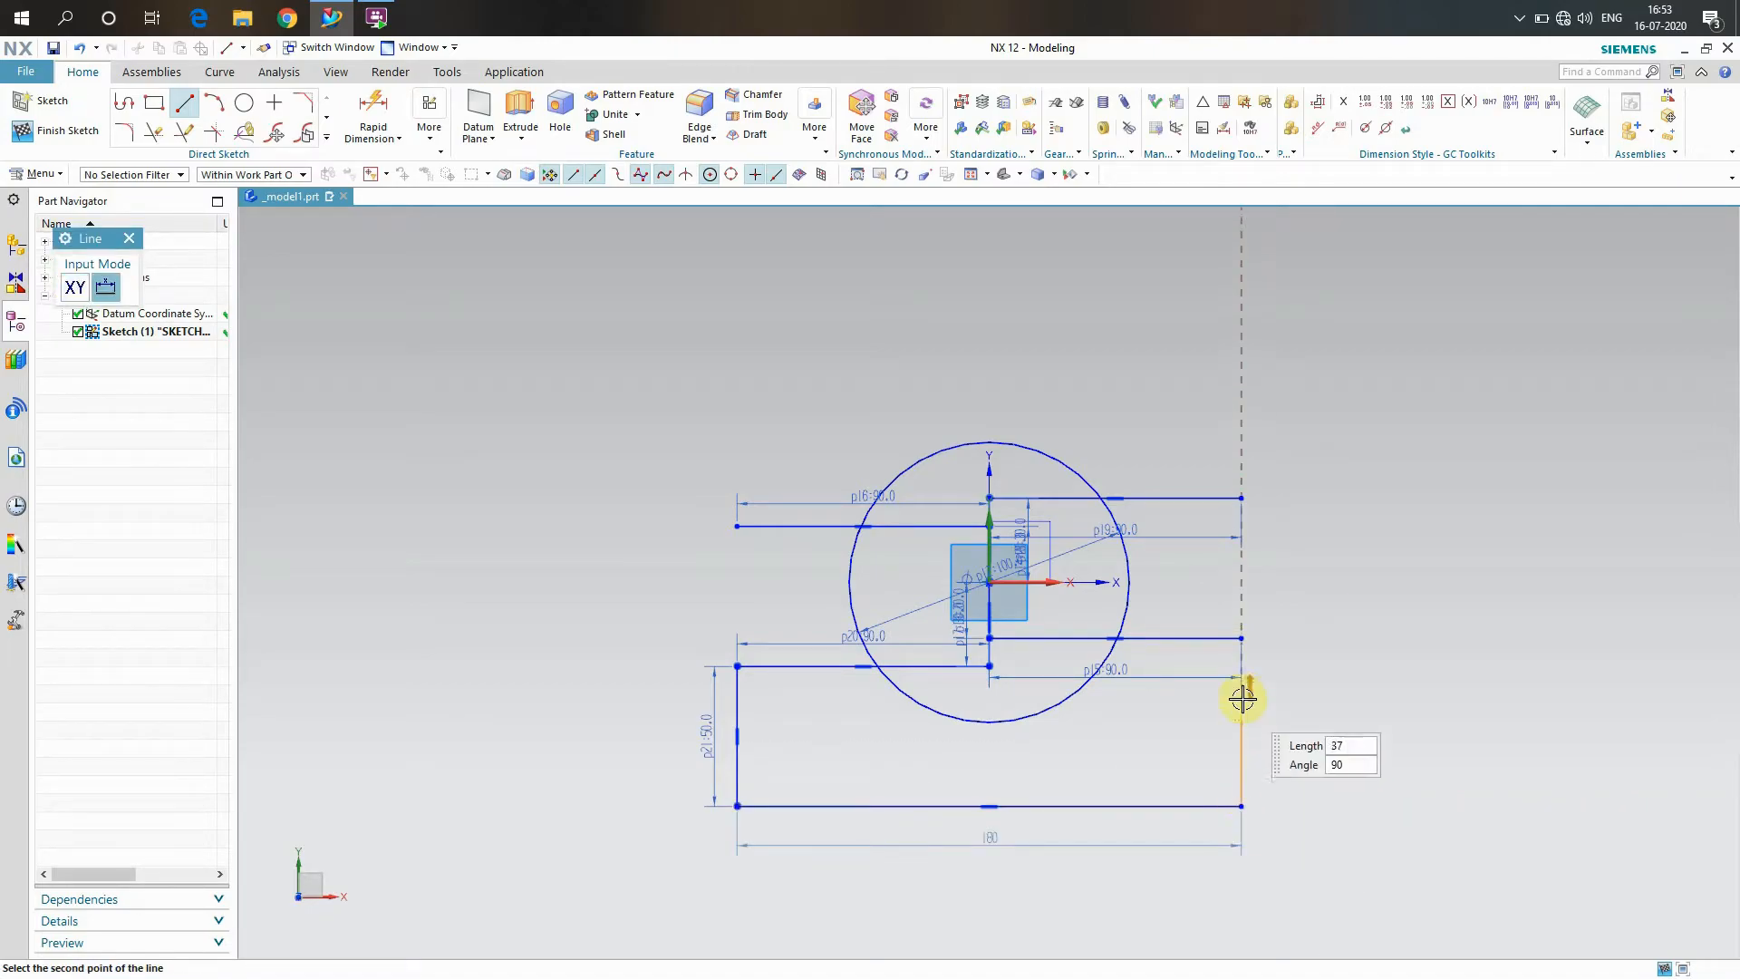
click(1241, 638)
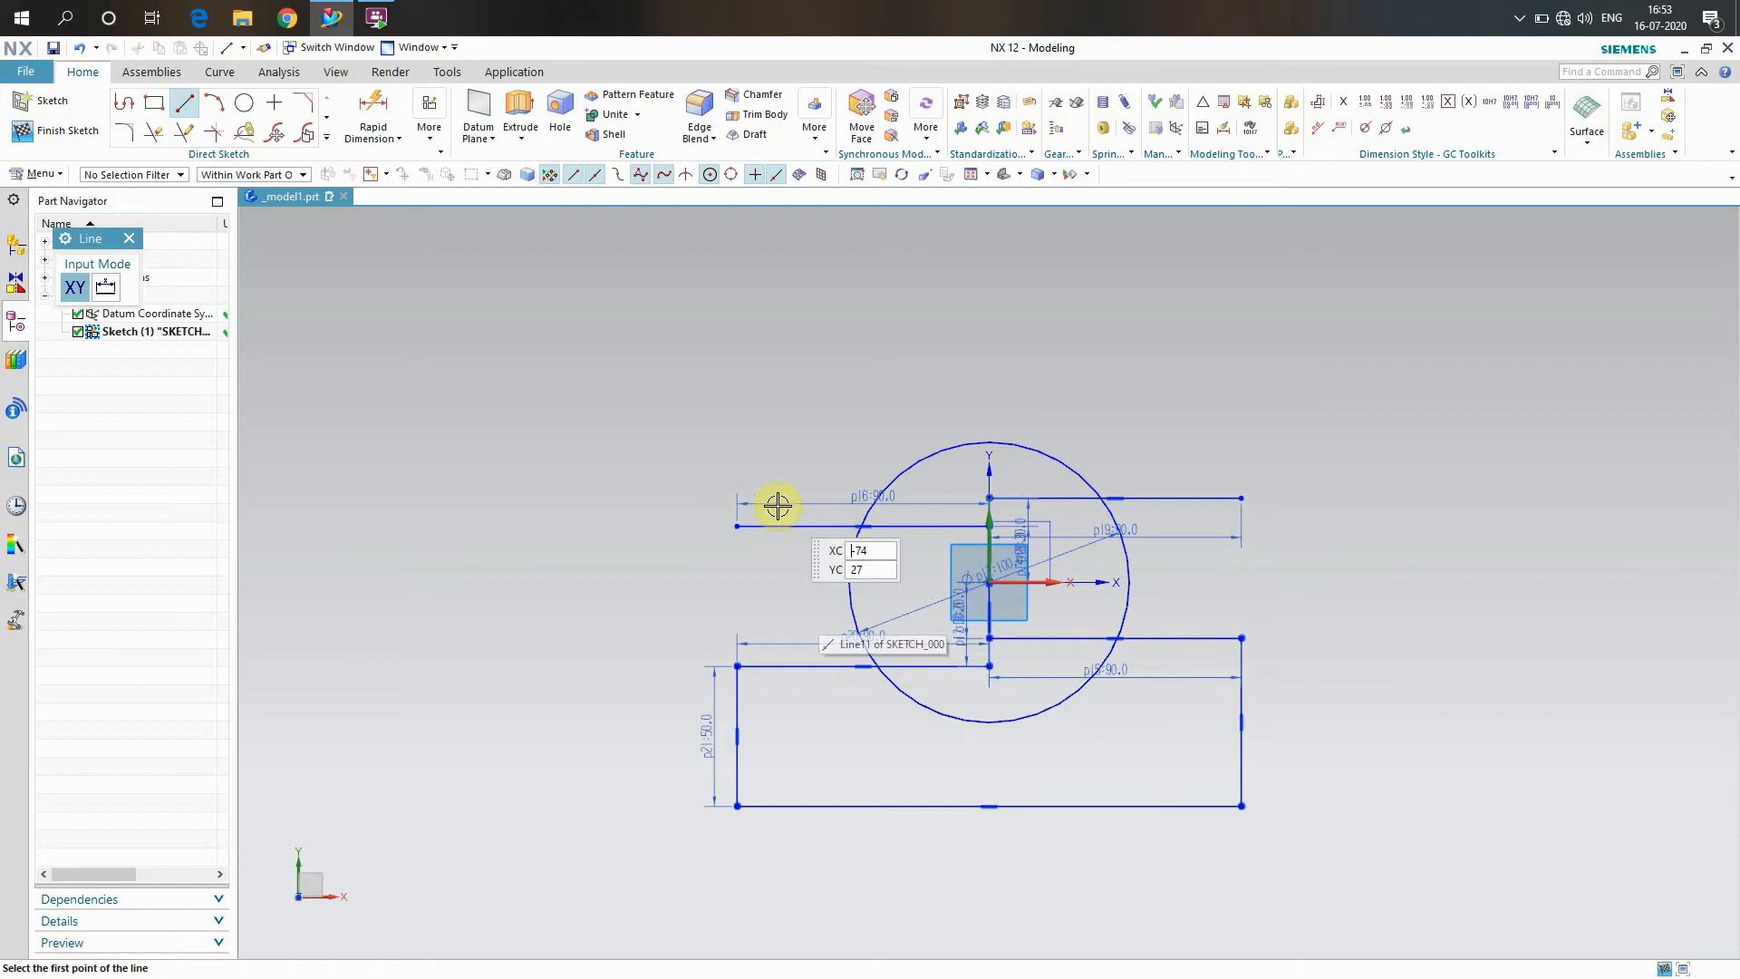
Close the upper outline with a 50 mm line up, a 180 mm line leftward, and a vertical line down to the upper left-hand line's end
click(737, 524)
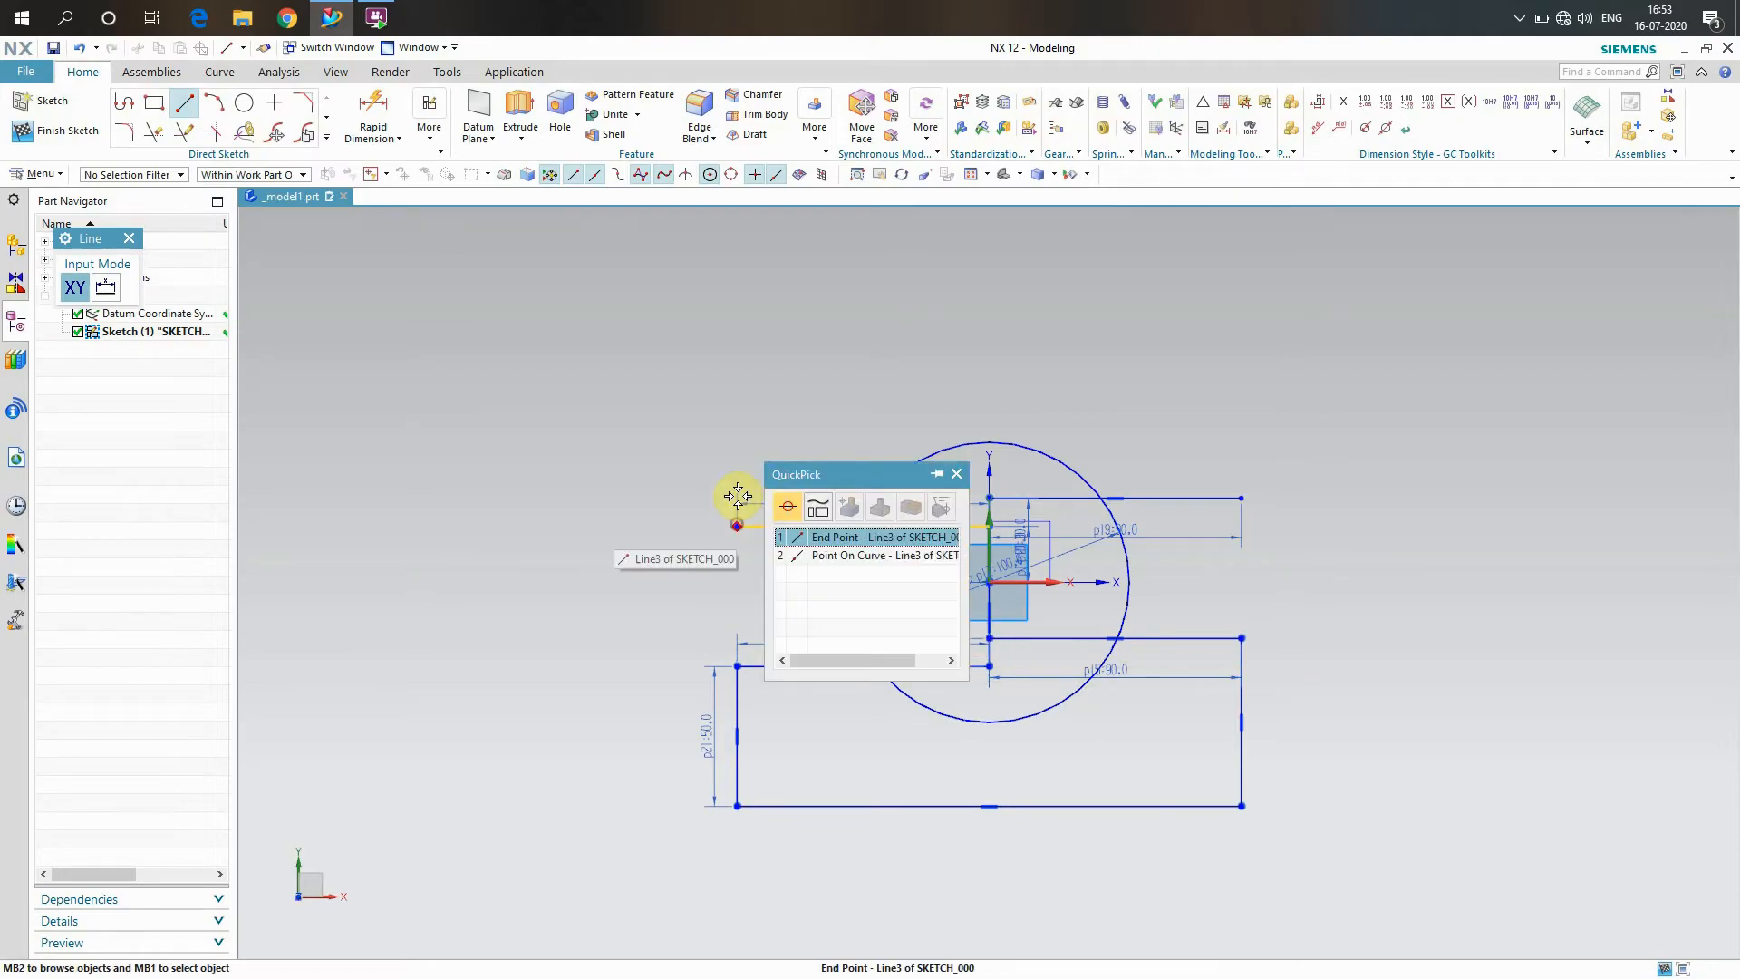
click(956, 475)
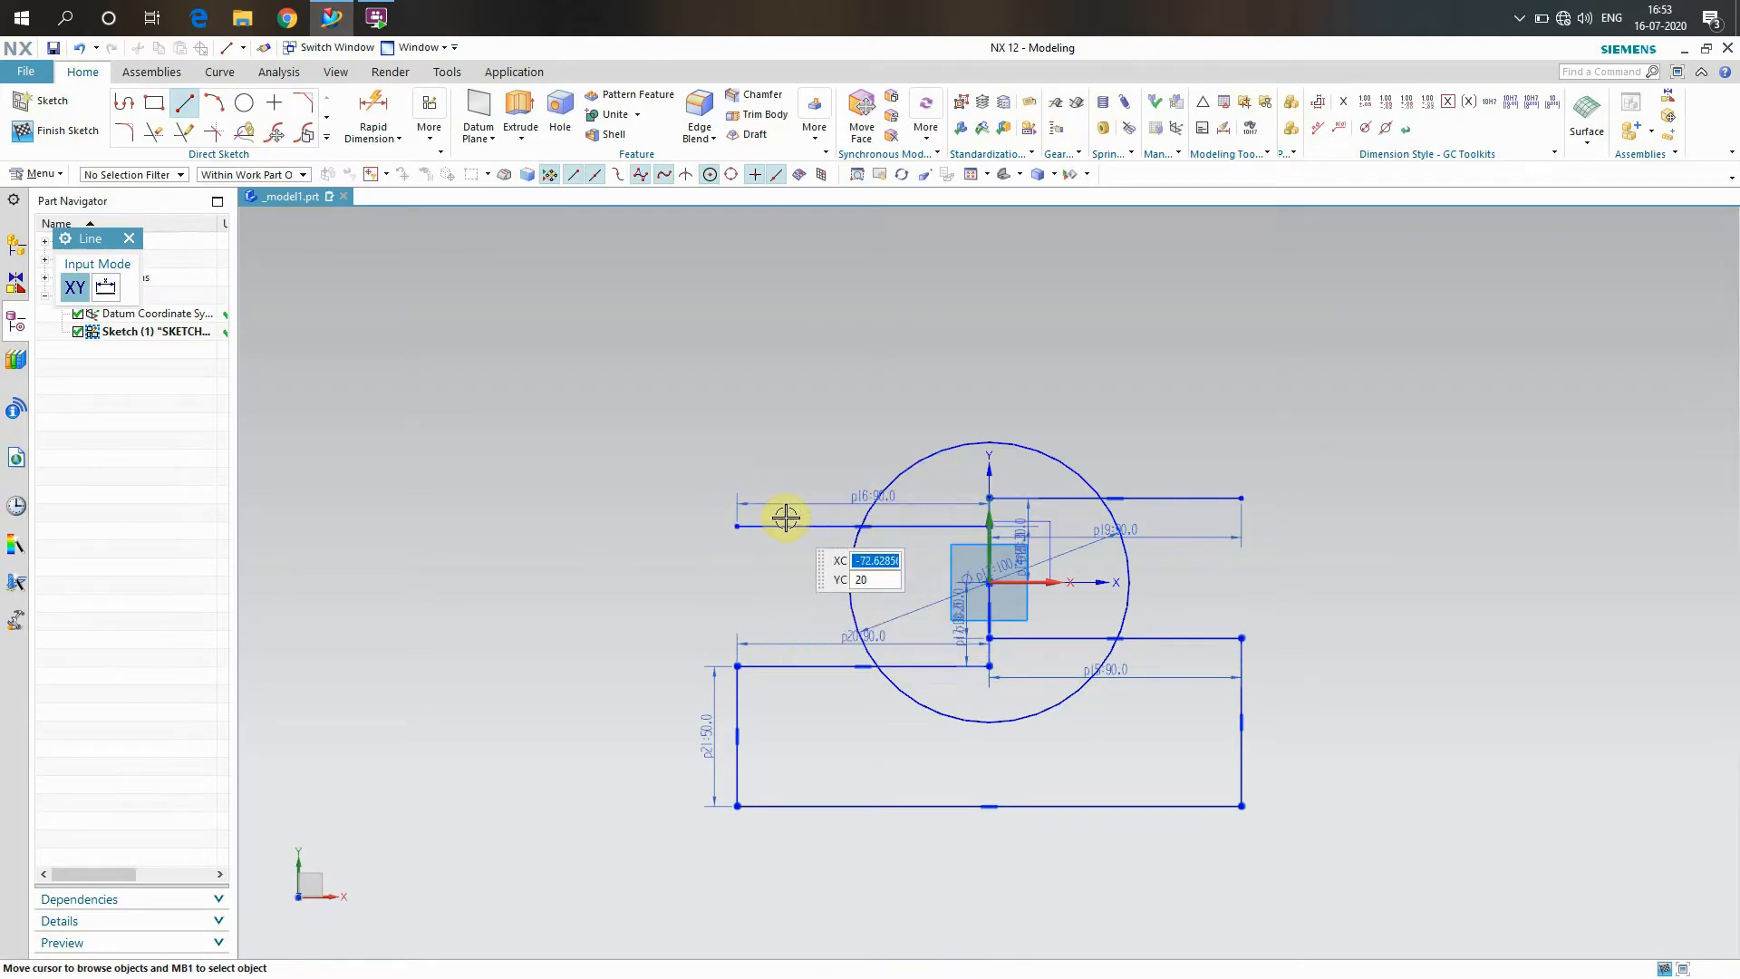
click(1240, 498)
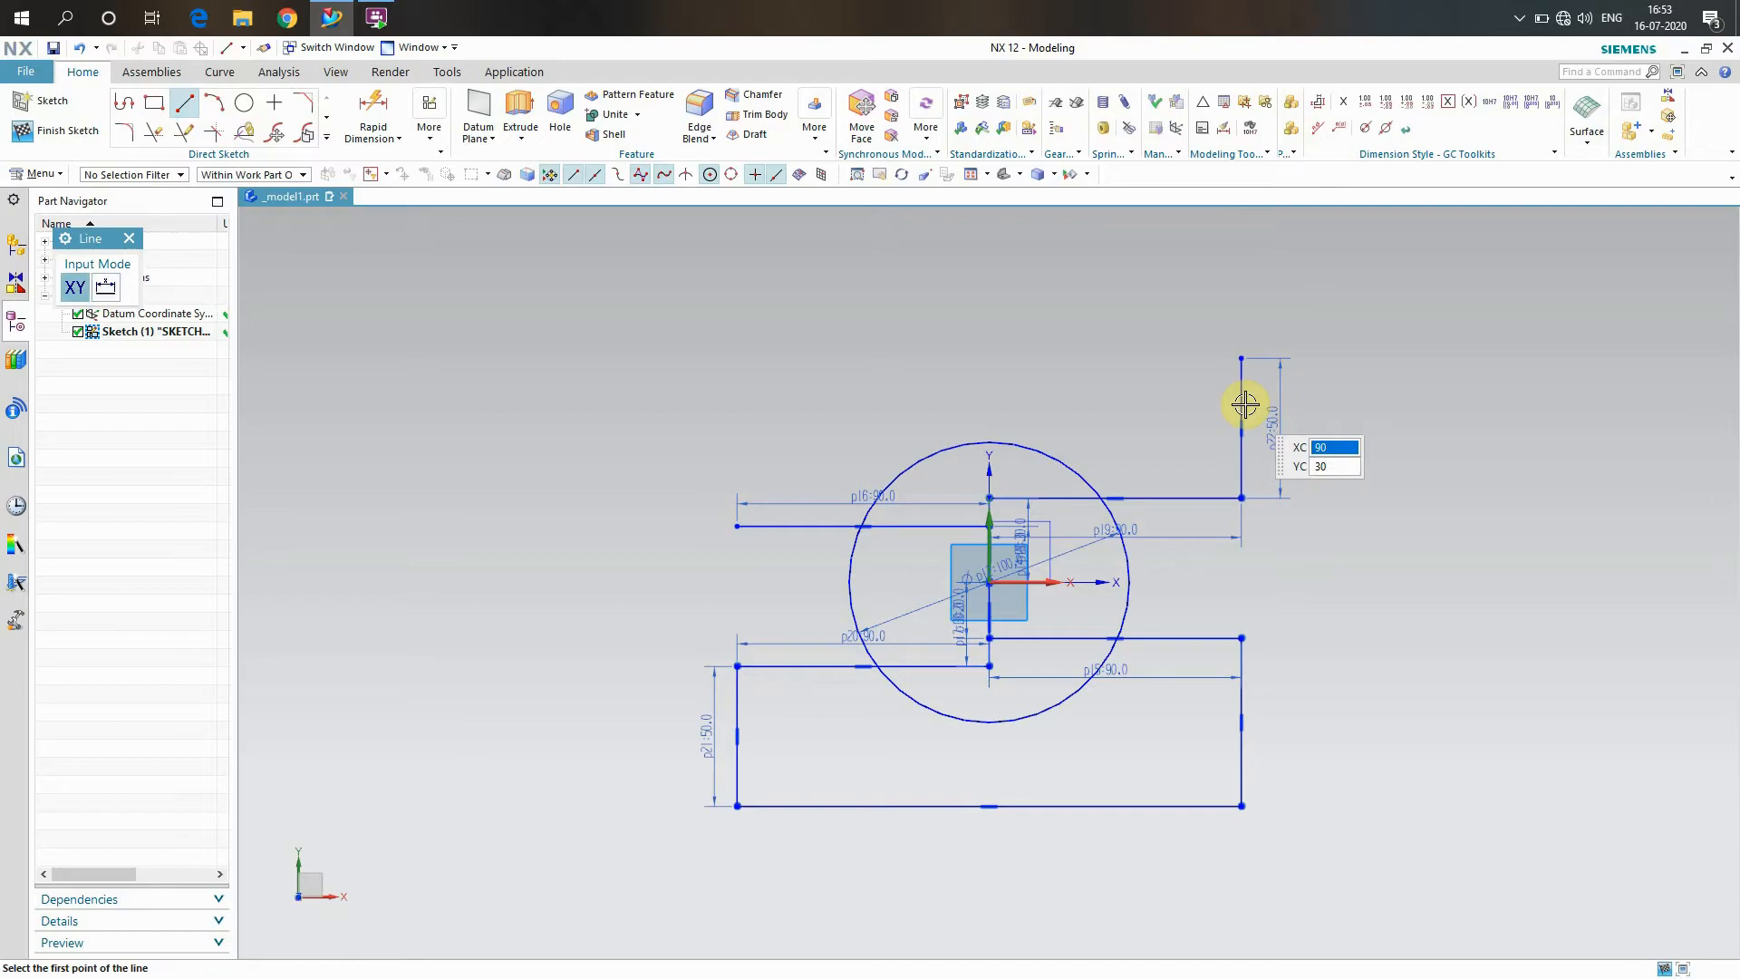
click(1241, 359)
click(1241, 359)
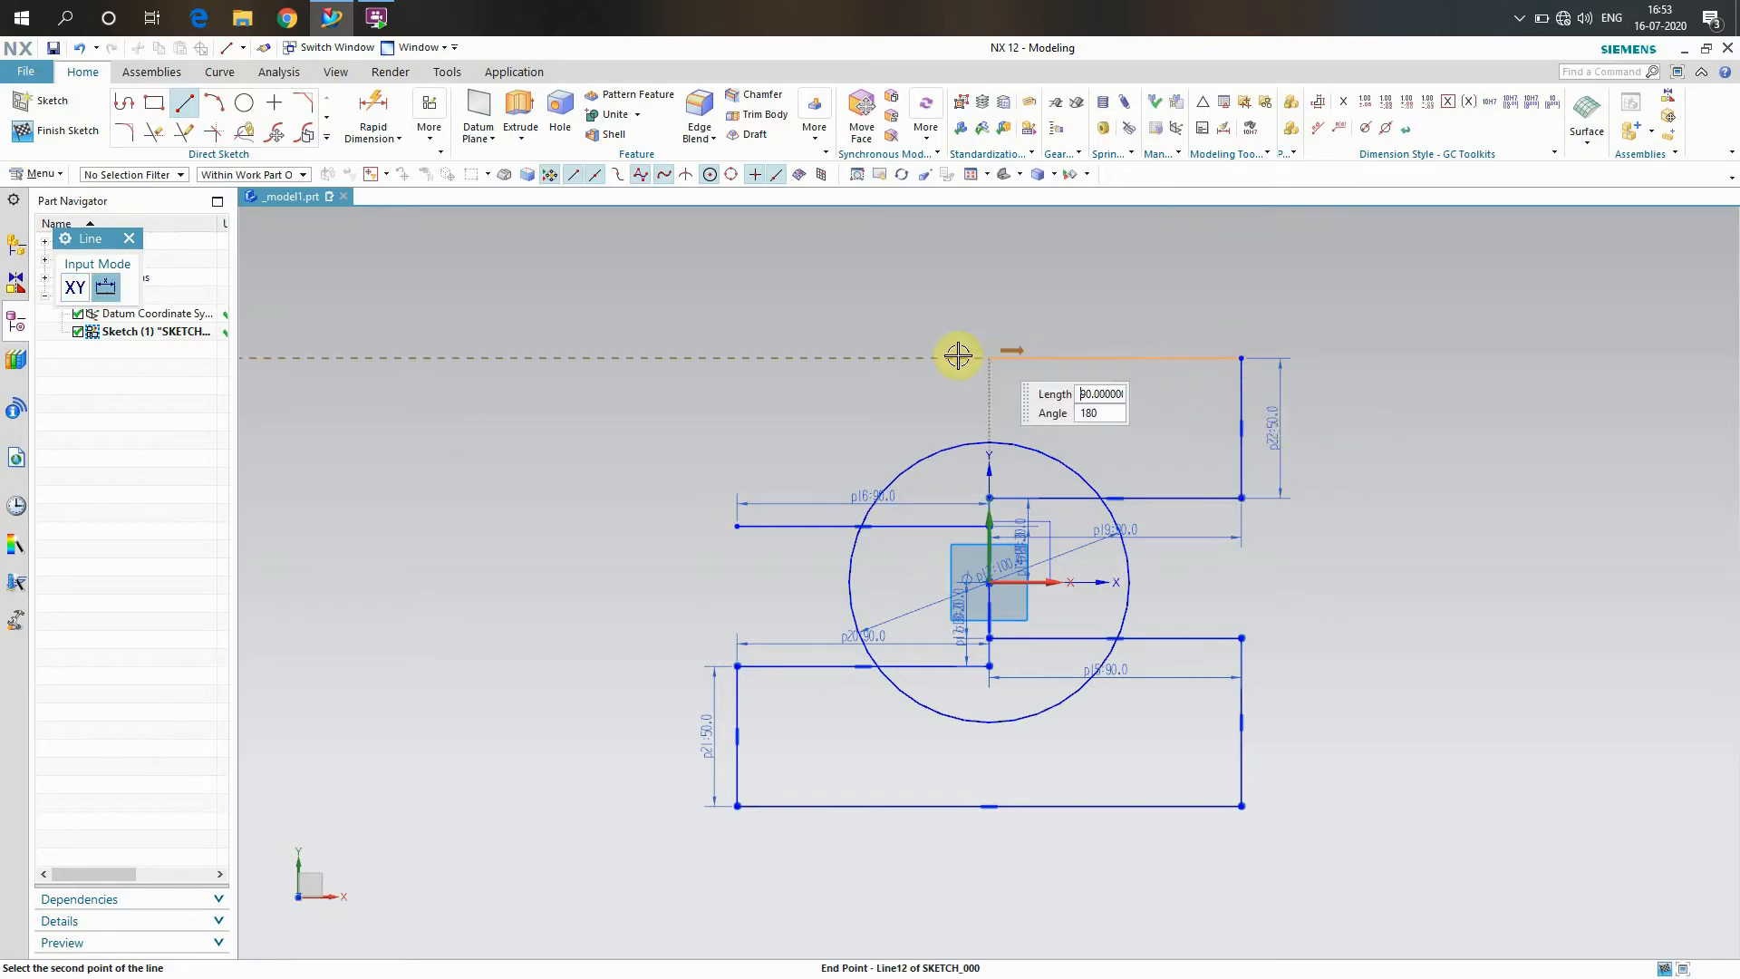
click(738, 358)
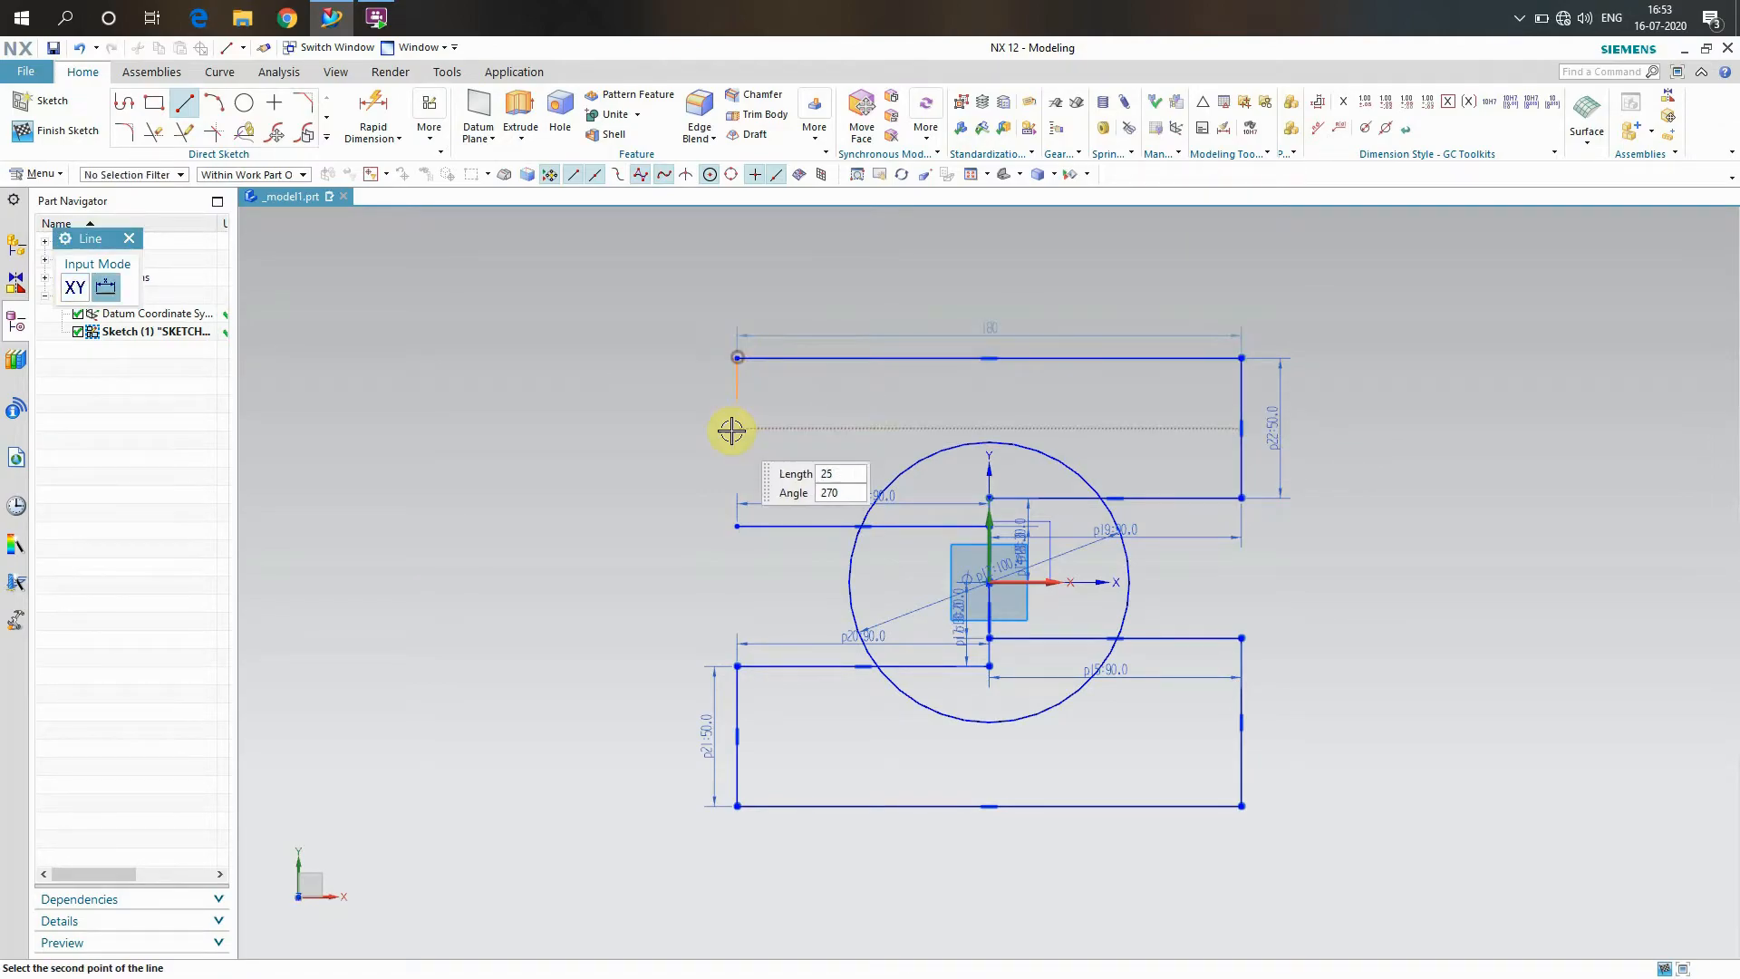
click(734, 527)
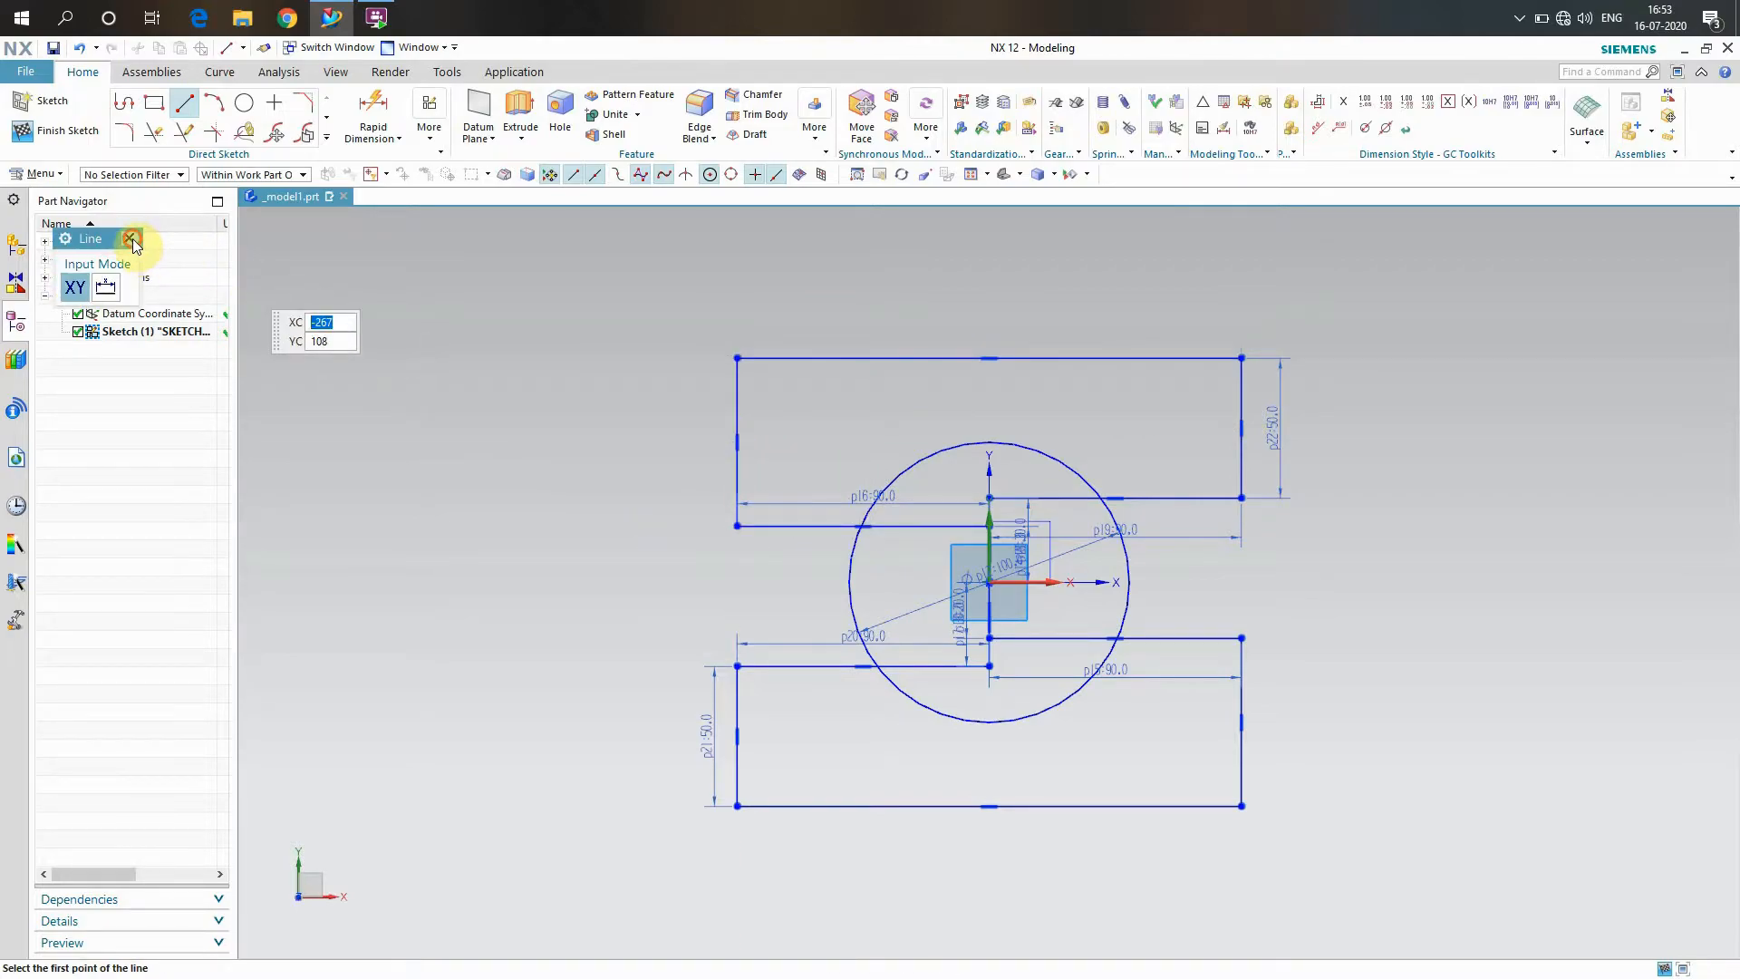
click(130, 239)
Trim away the circle's left and right arcs and all line segments inside the circle, leaving separate upper and lower outlines
click(153, 134)
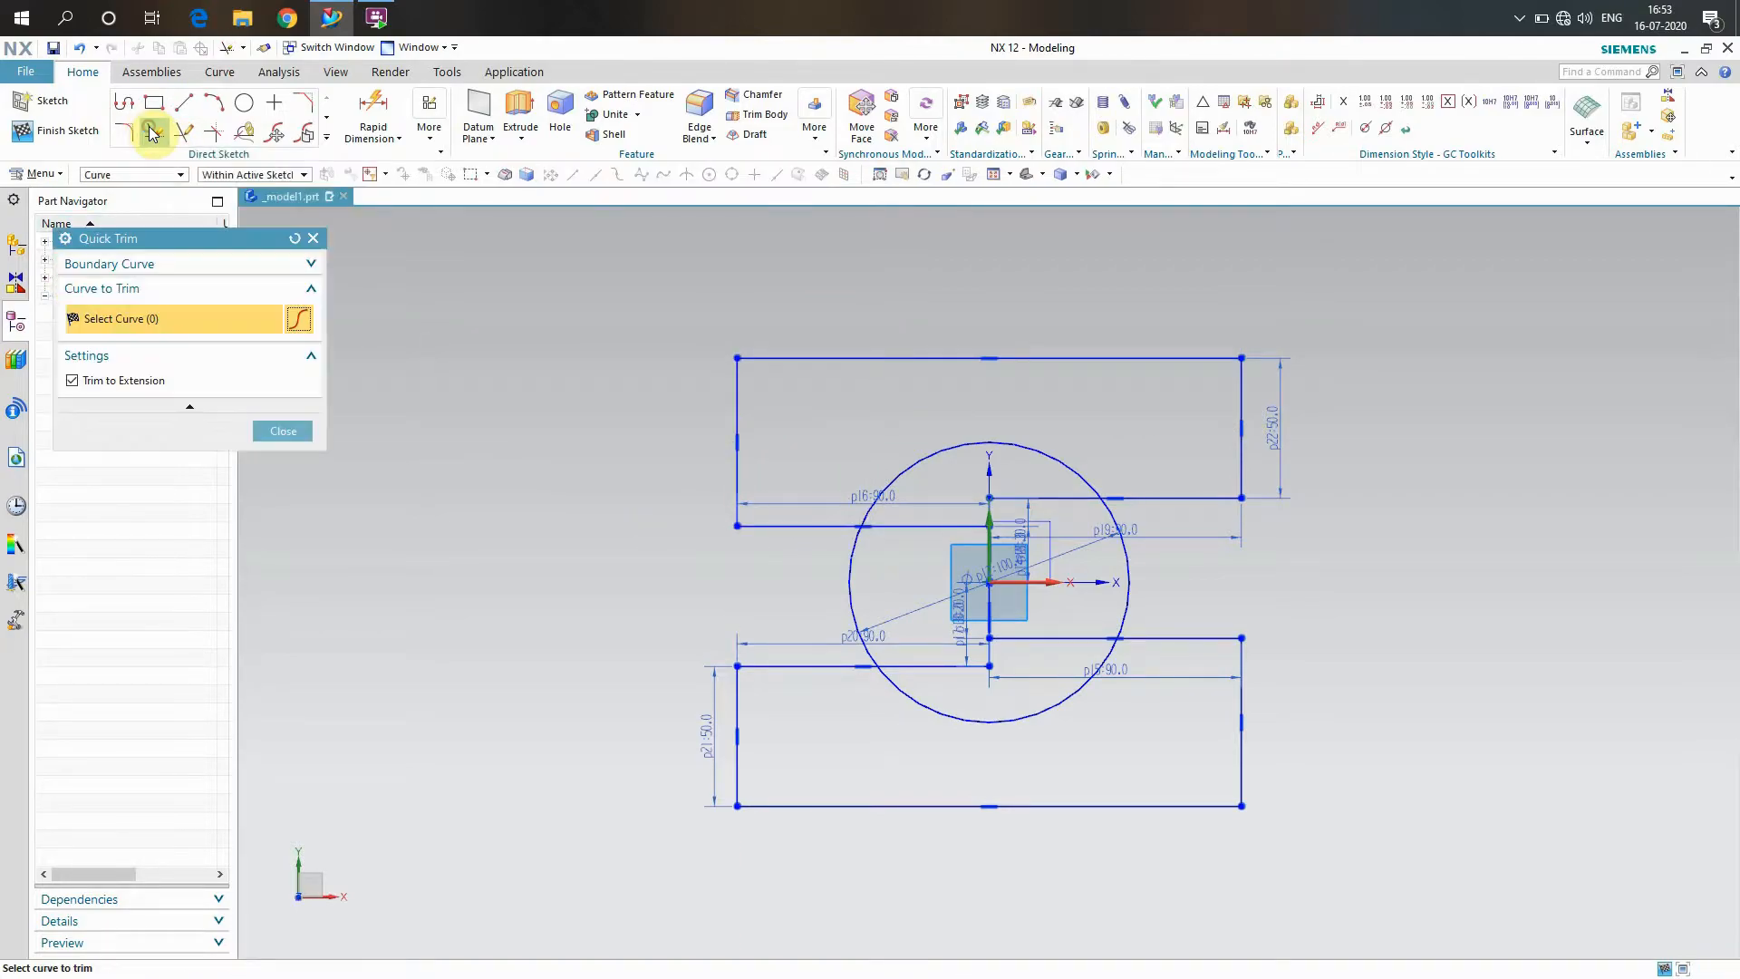
mouse_move(884, 589)
mouse_down()
mouse_move(949, 594)
mouse_move(1038, 549)
mouse_up()
drag(1021, 614, 954, 600)
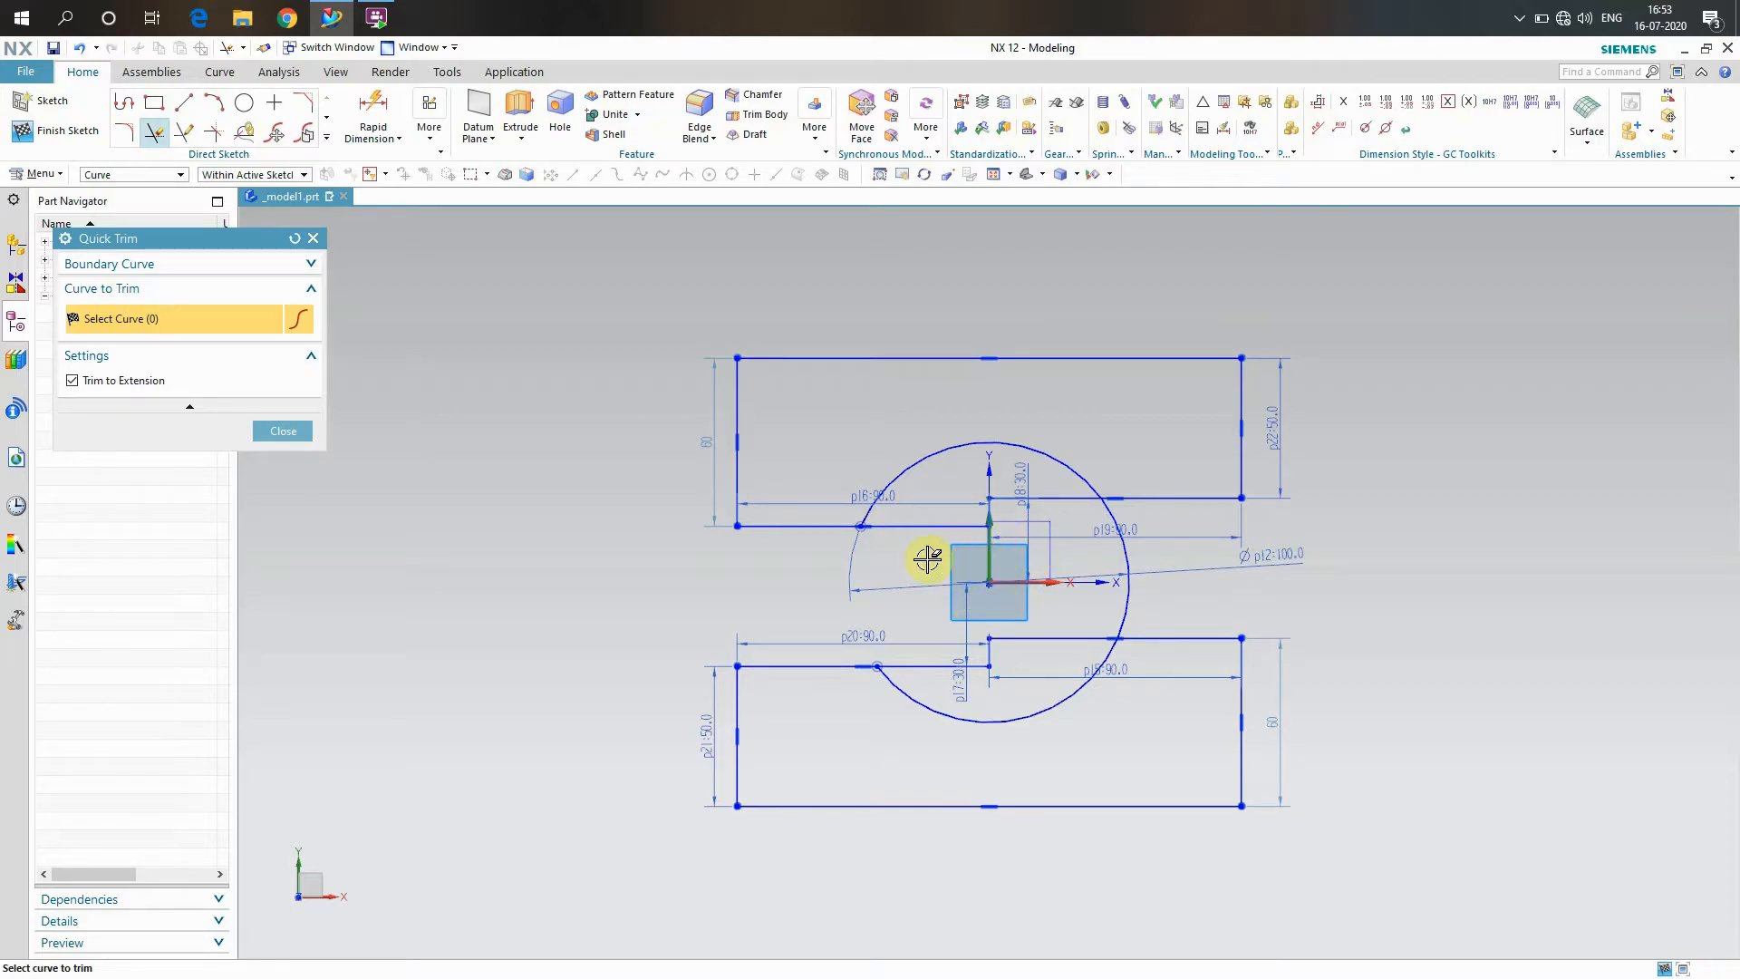
drag(1020, 478, 1066, 544)
mouse_move(1067, 629)
mouse_down()
mouse_move(971, 649)
mouse_move(937, 602)
mouse_up()
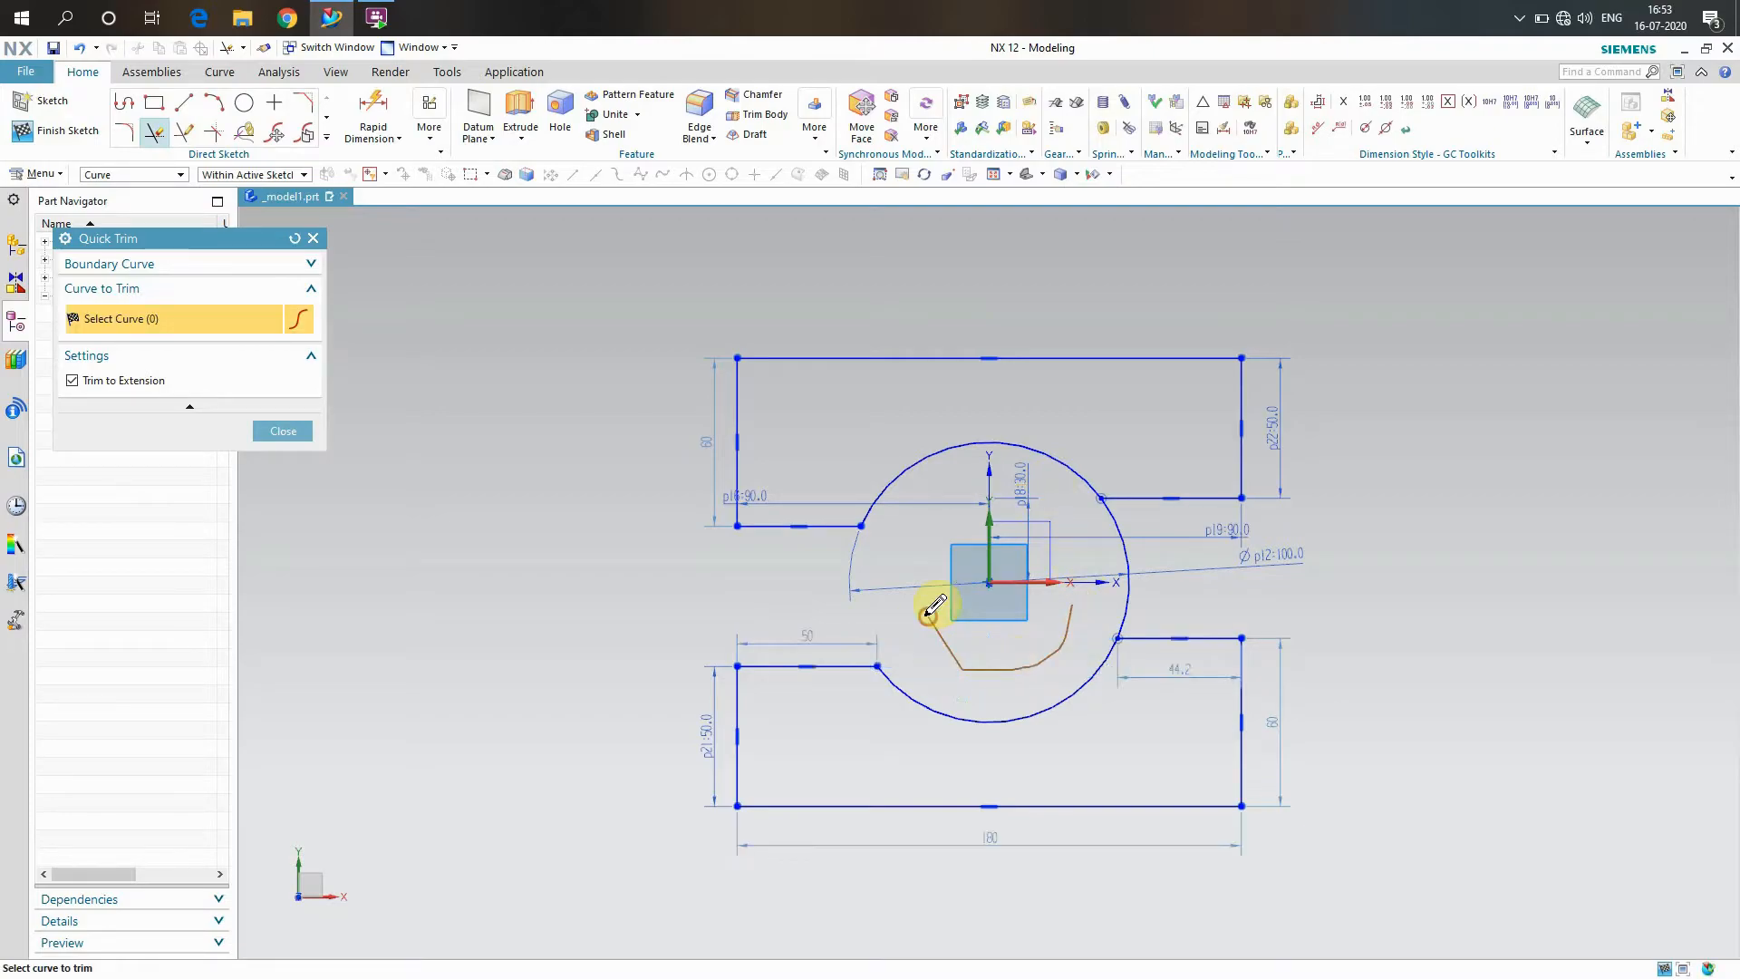
drag(1179, 561, 1179, 562)
key(Escape)
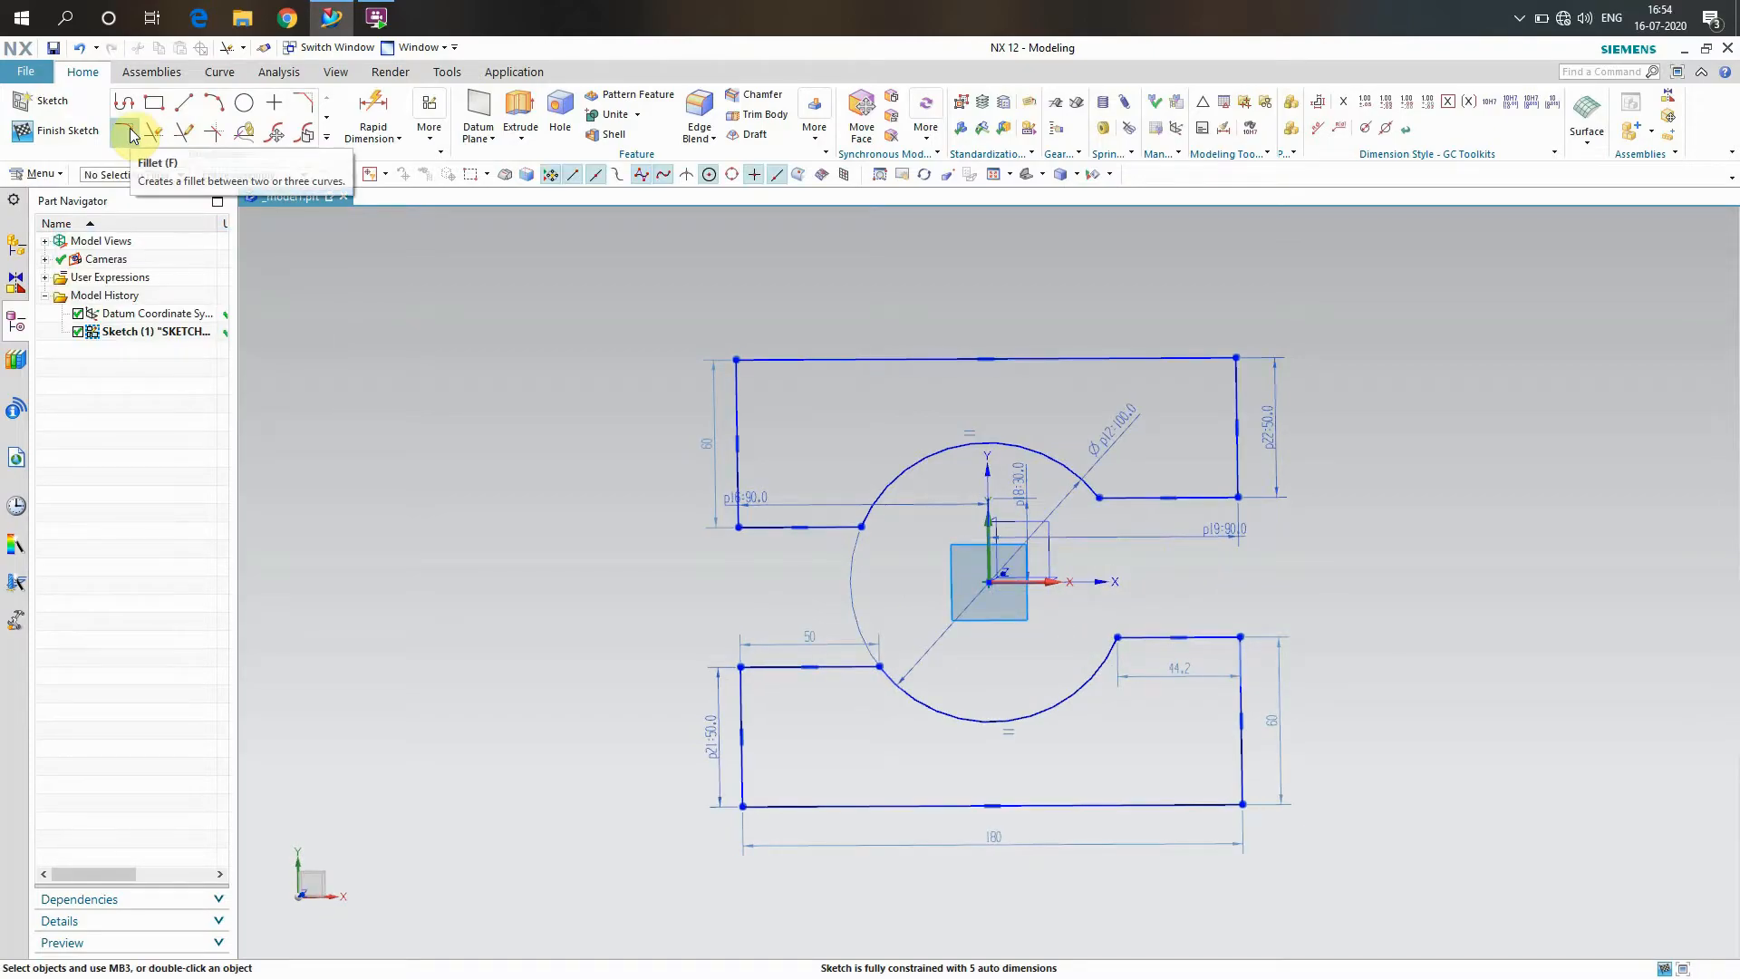
Round the two top corners of the upper outline with 10 mm fillets
click(124, 132)
click(739, 402)
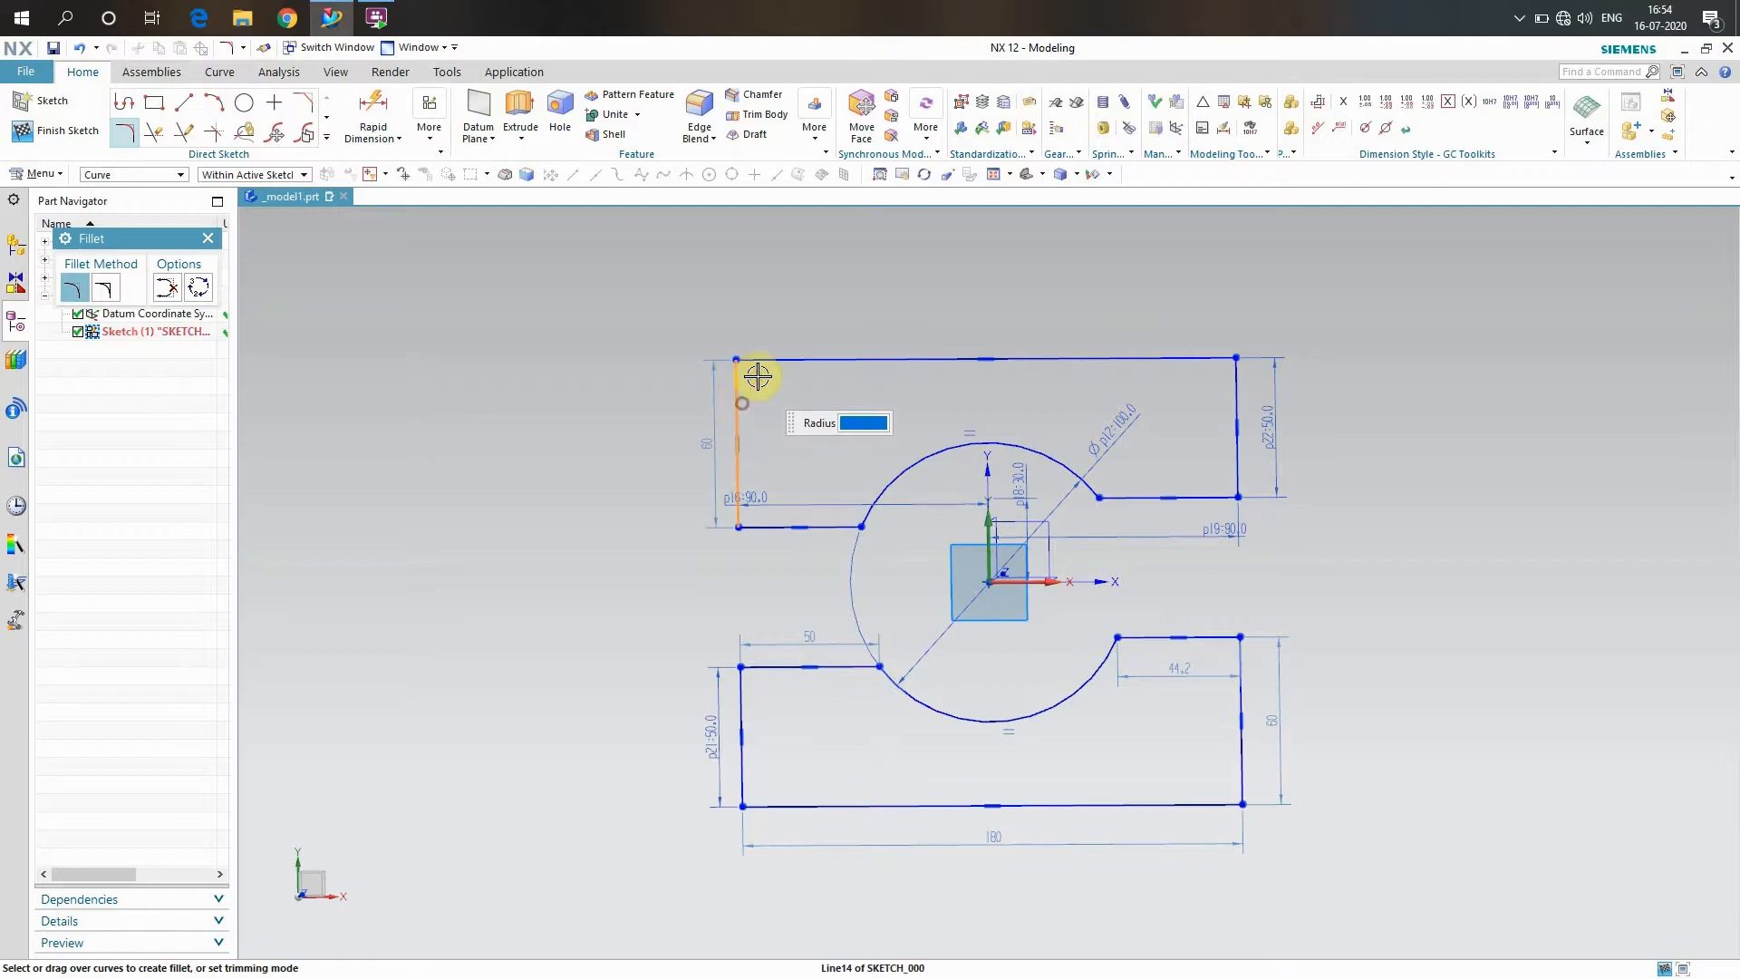
click(773, 361)
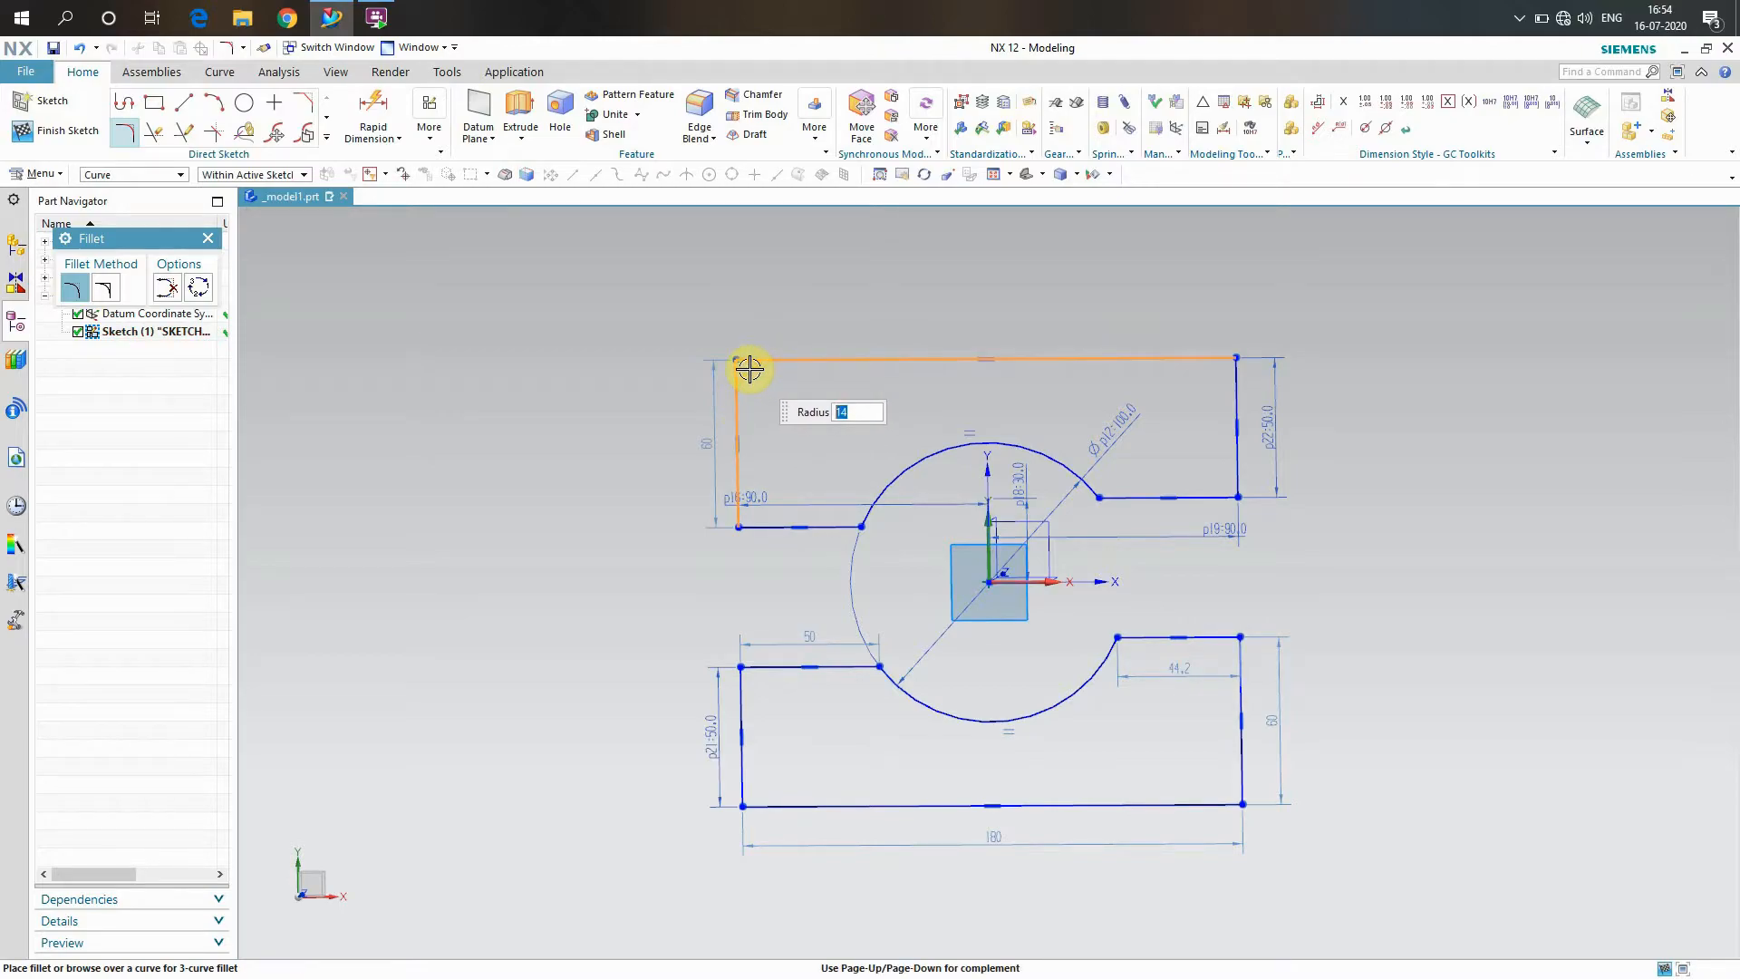
click(749, 368)
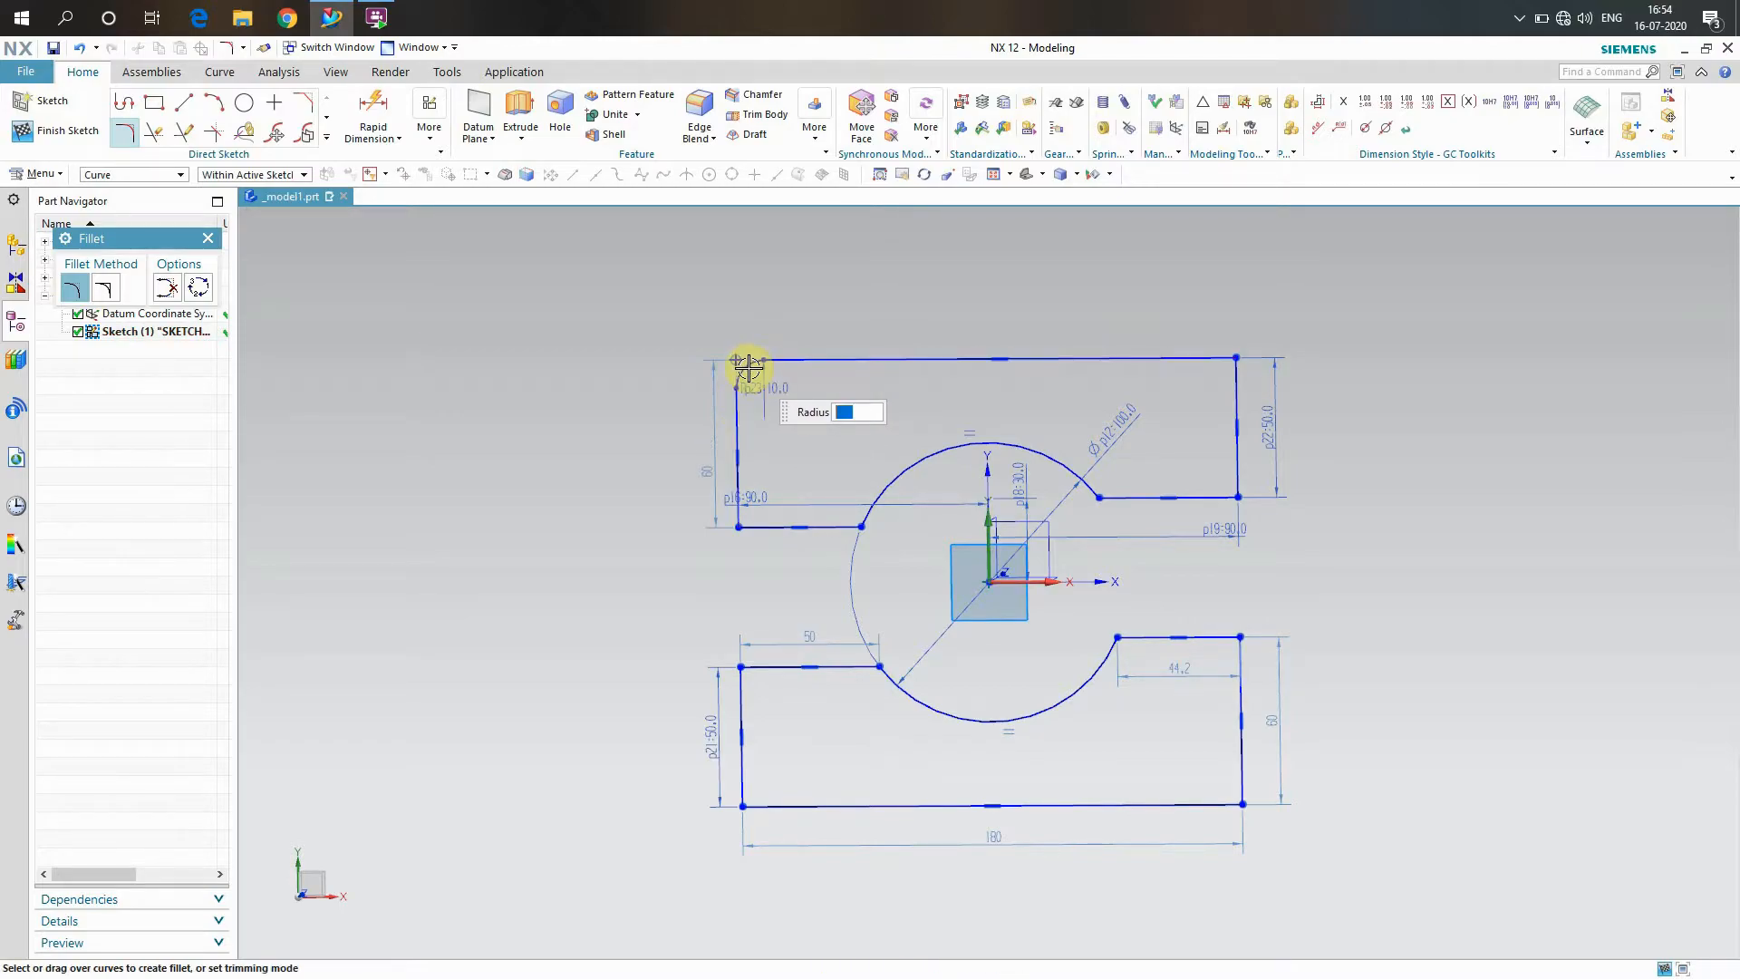
click(1211, 359)
click(1238, 386)
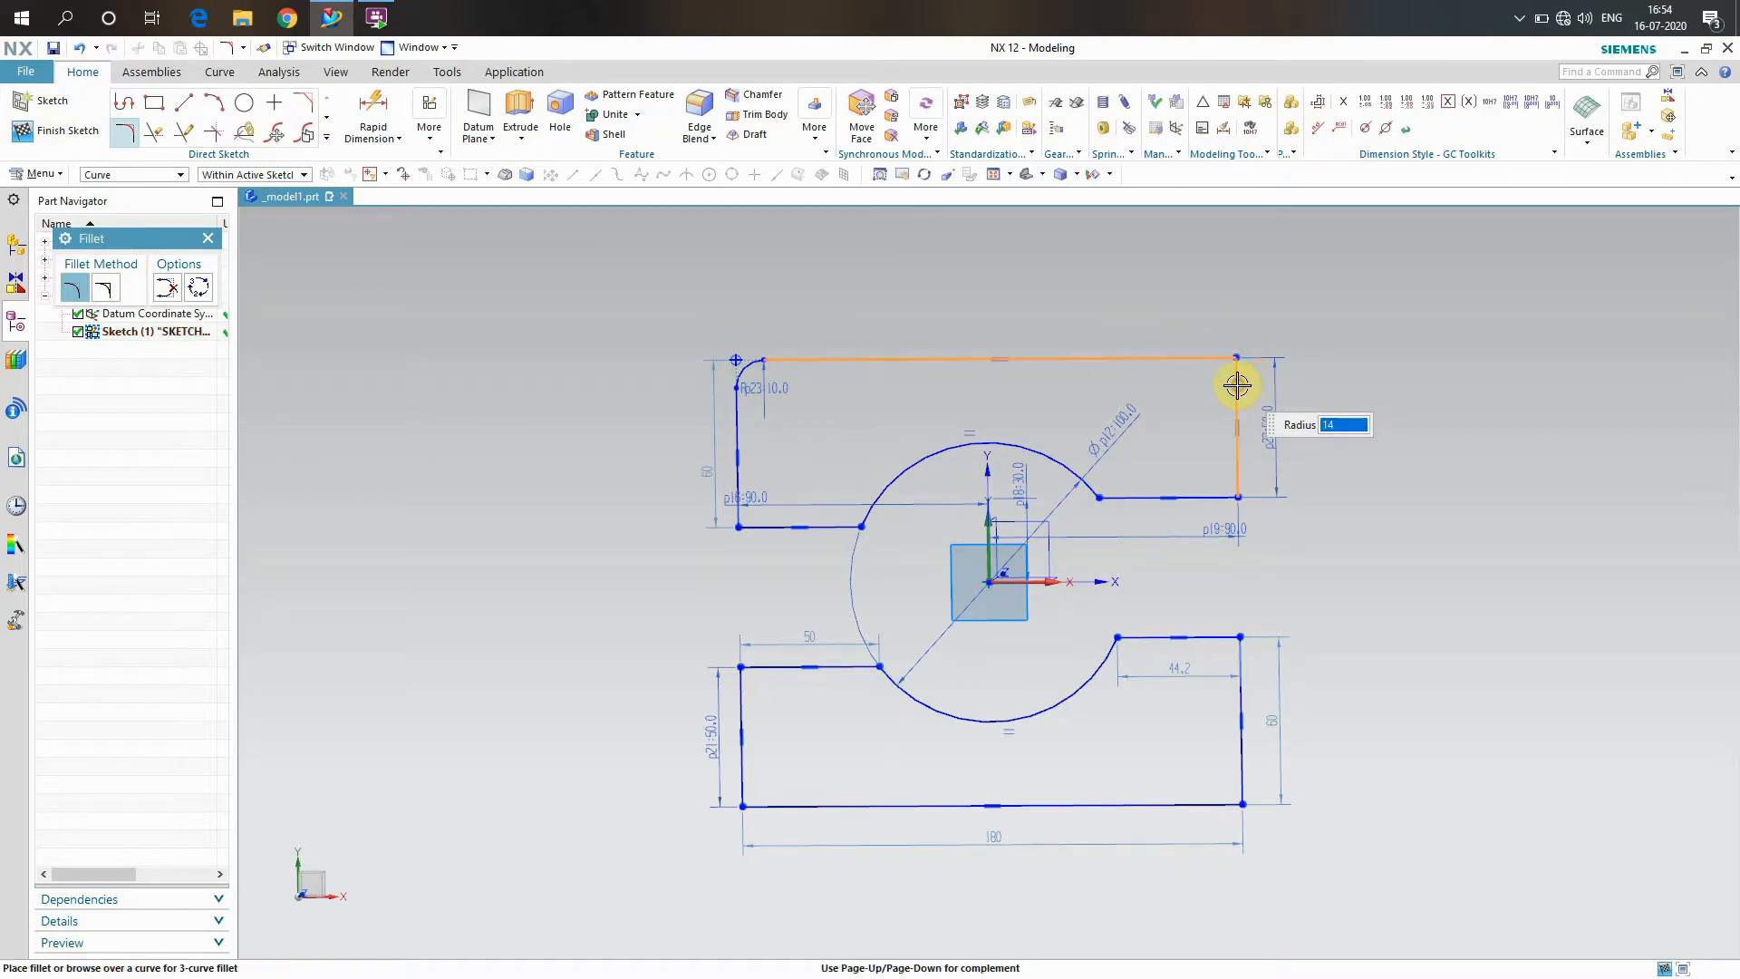
text(10)
click(1219, 373)
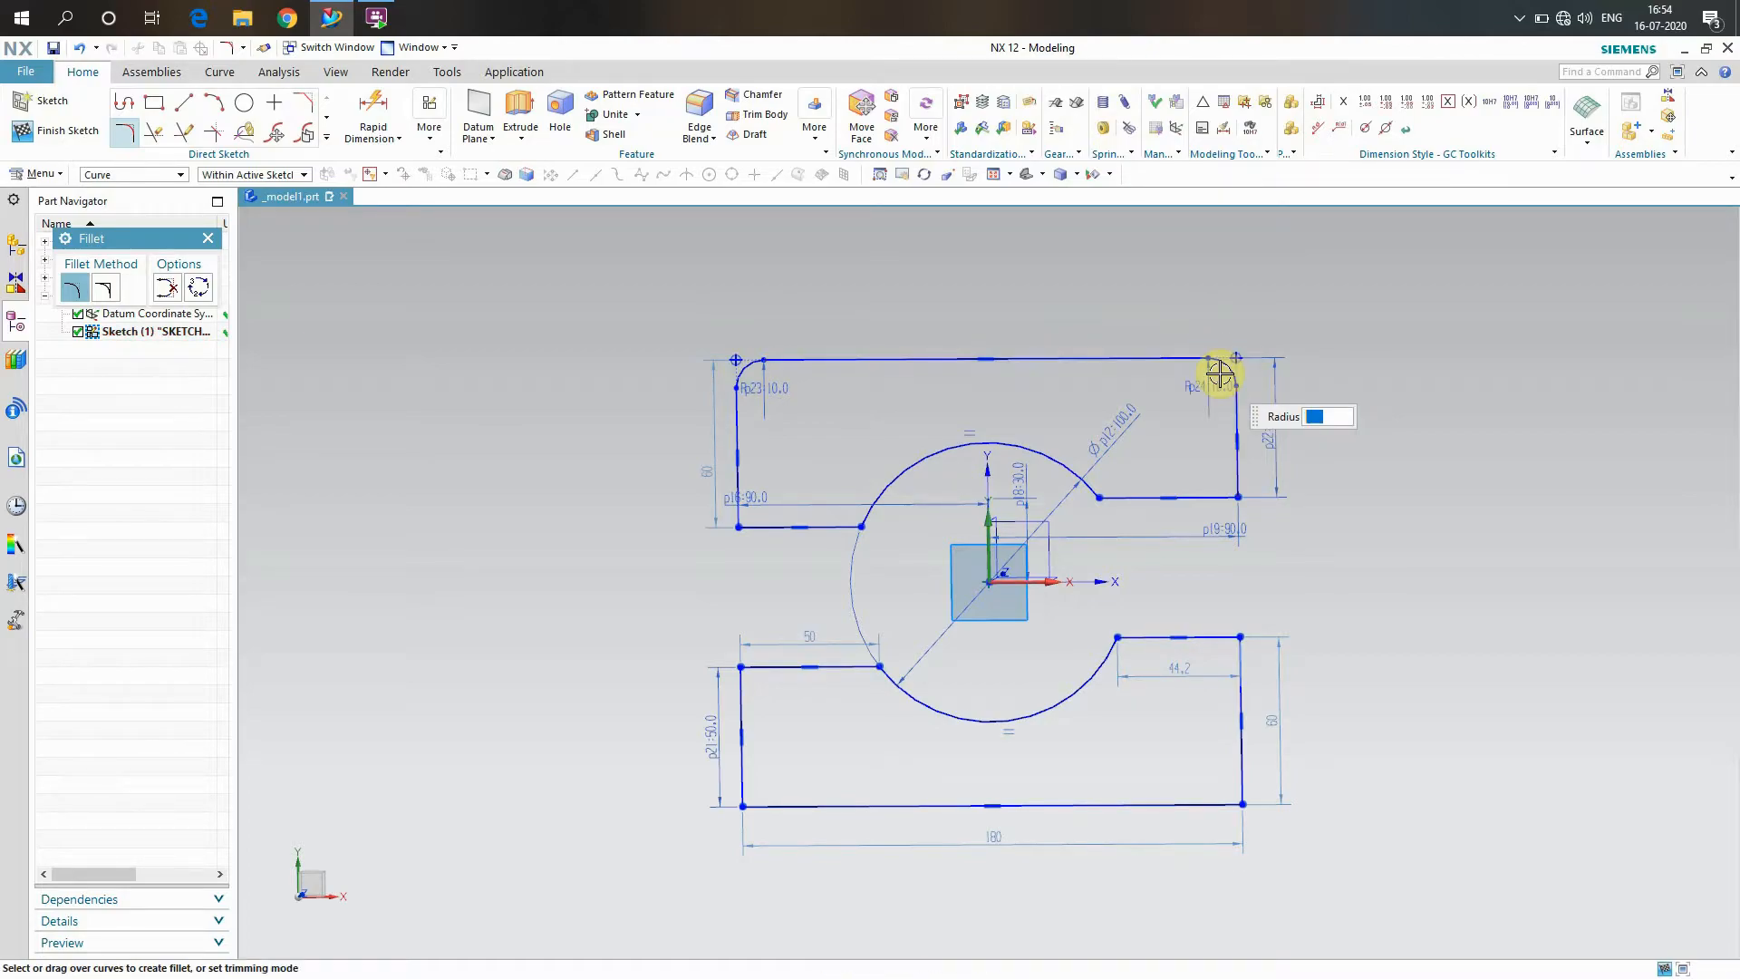
Round the two bottom corners of the lower outline with 10 mm fillets and finish the sketch
click(742, 763)
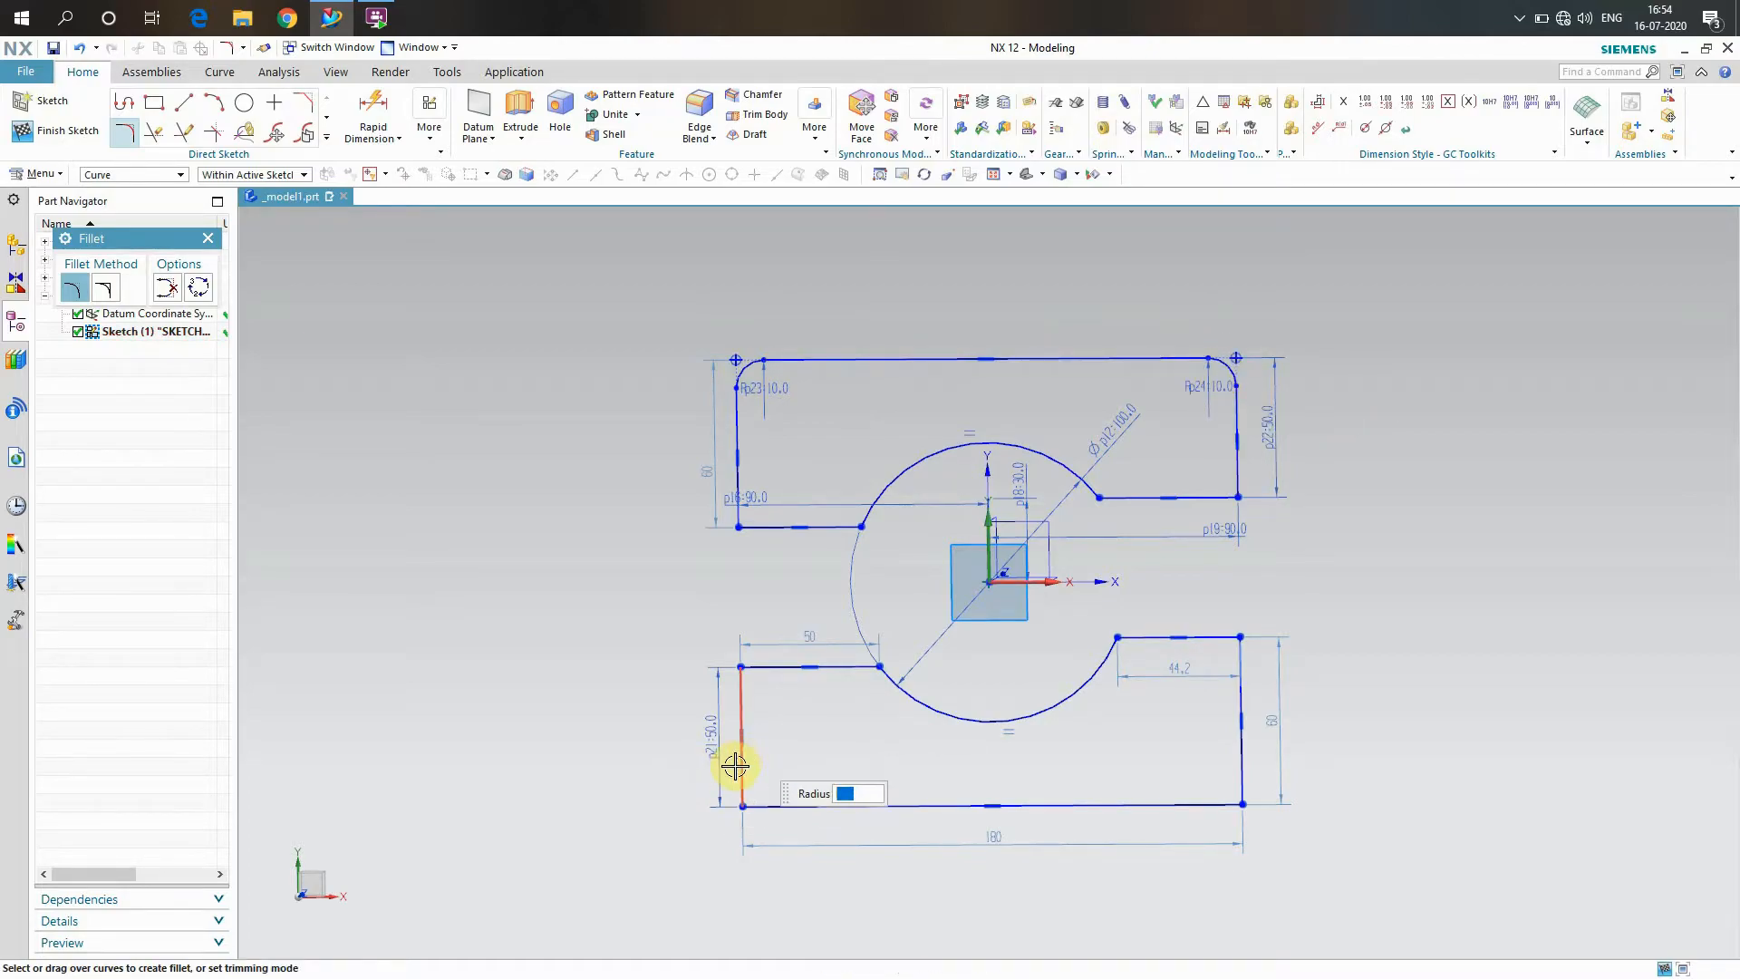
click(785, 805)
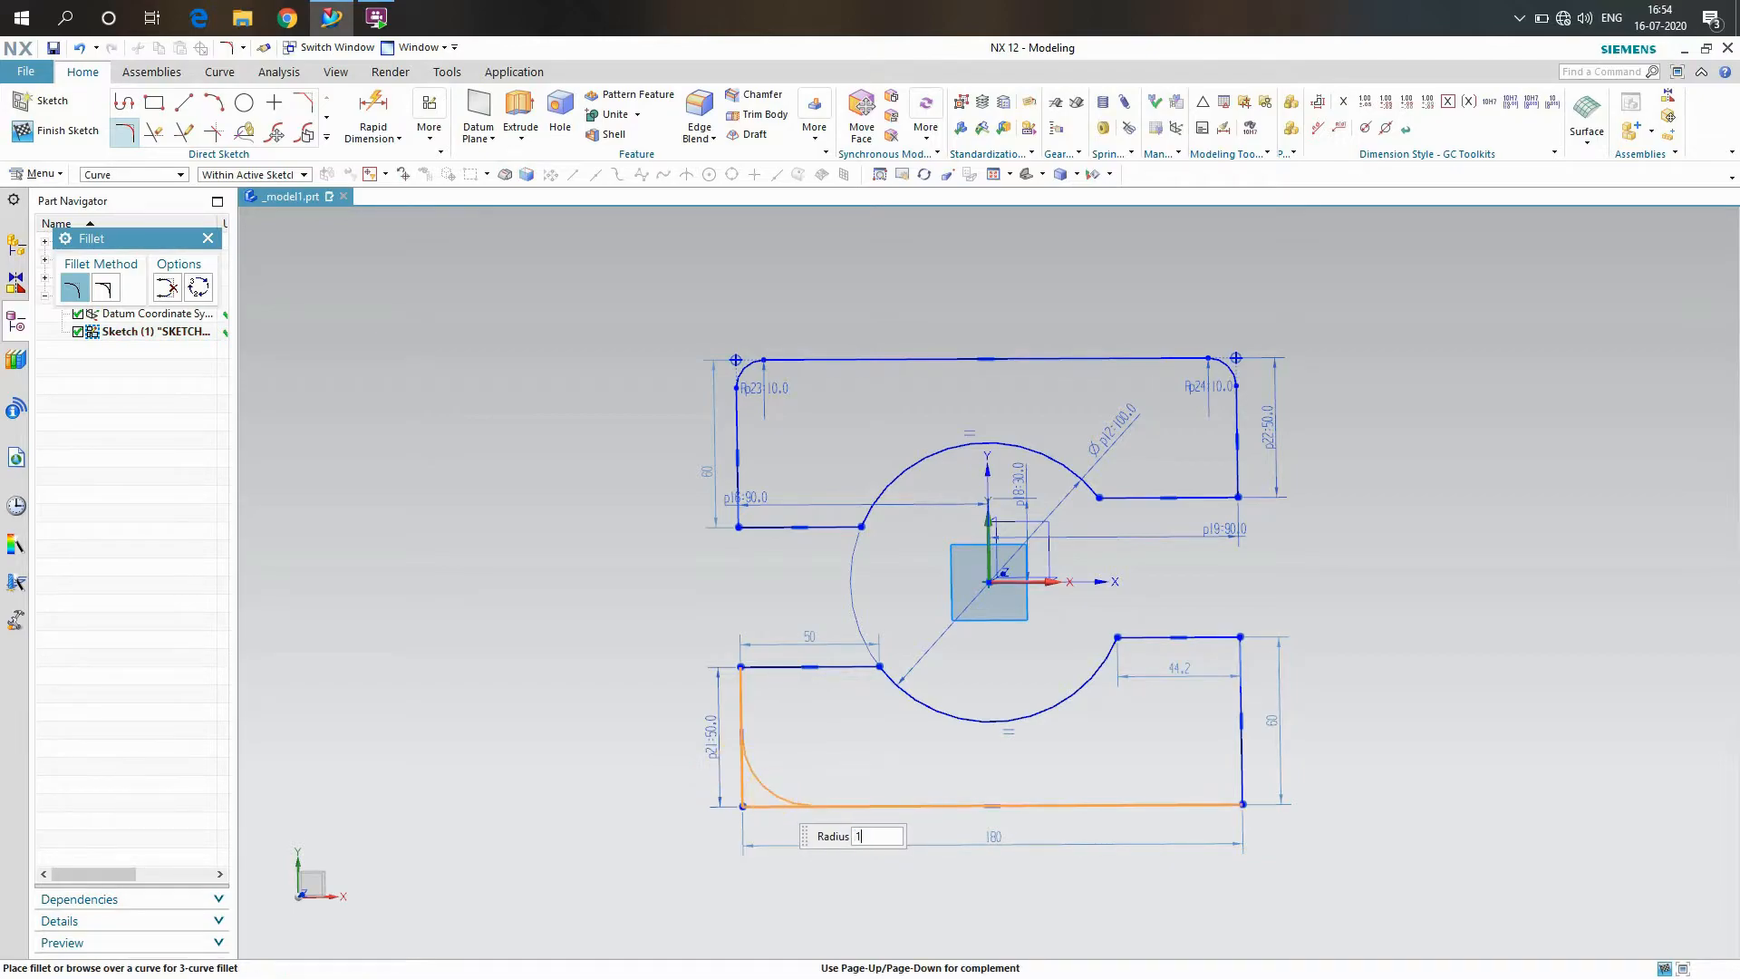
click(769, 793)
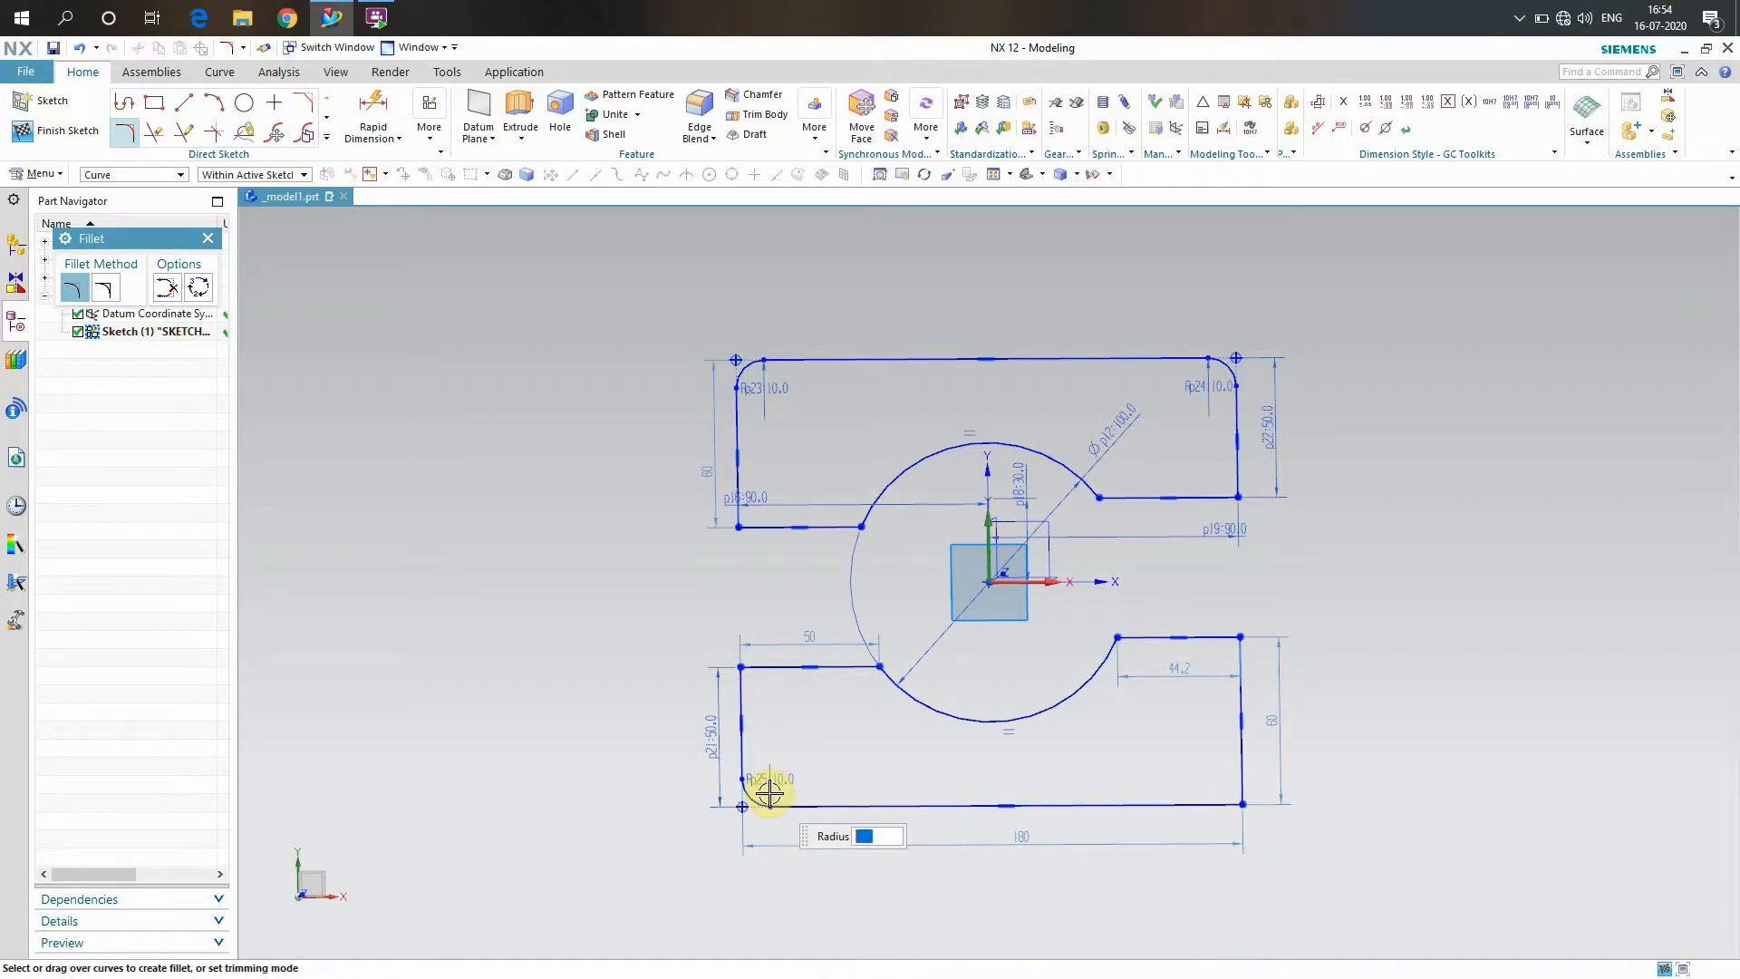
click(1219, 803)
click(1241, 769)
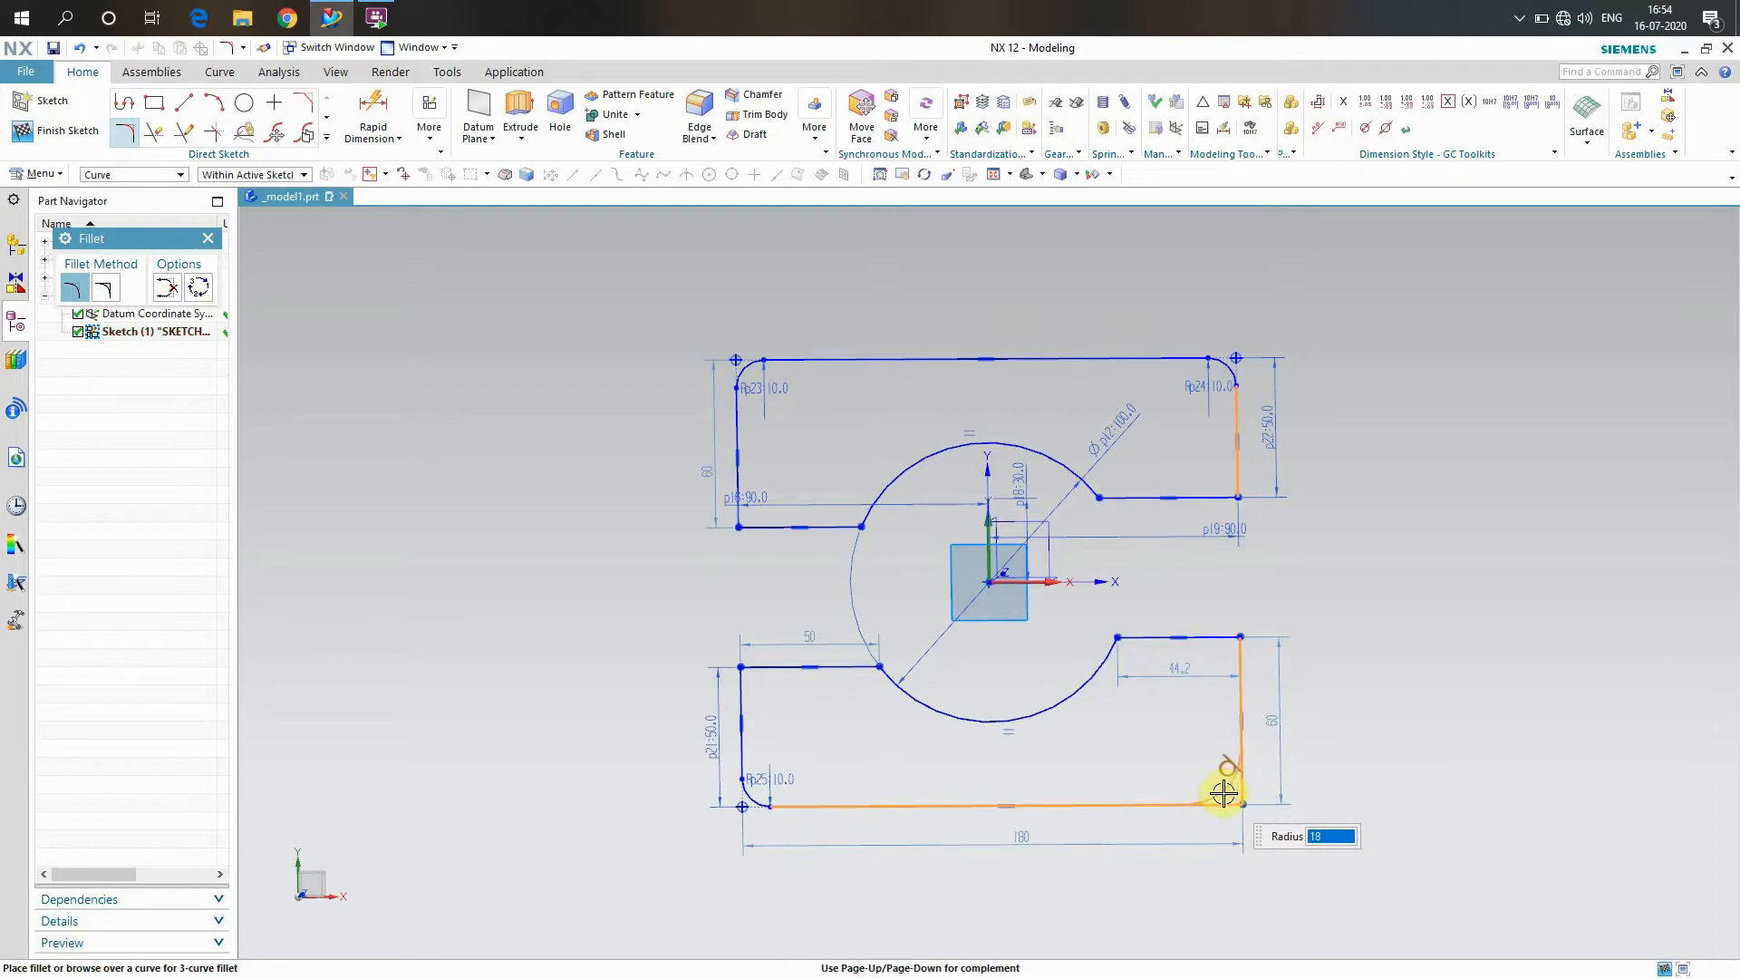
text(10)
click(1227, 768)
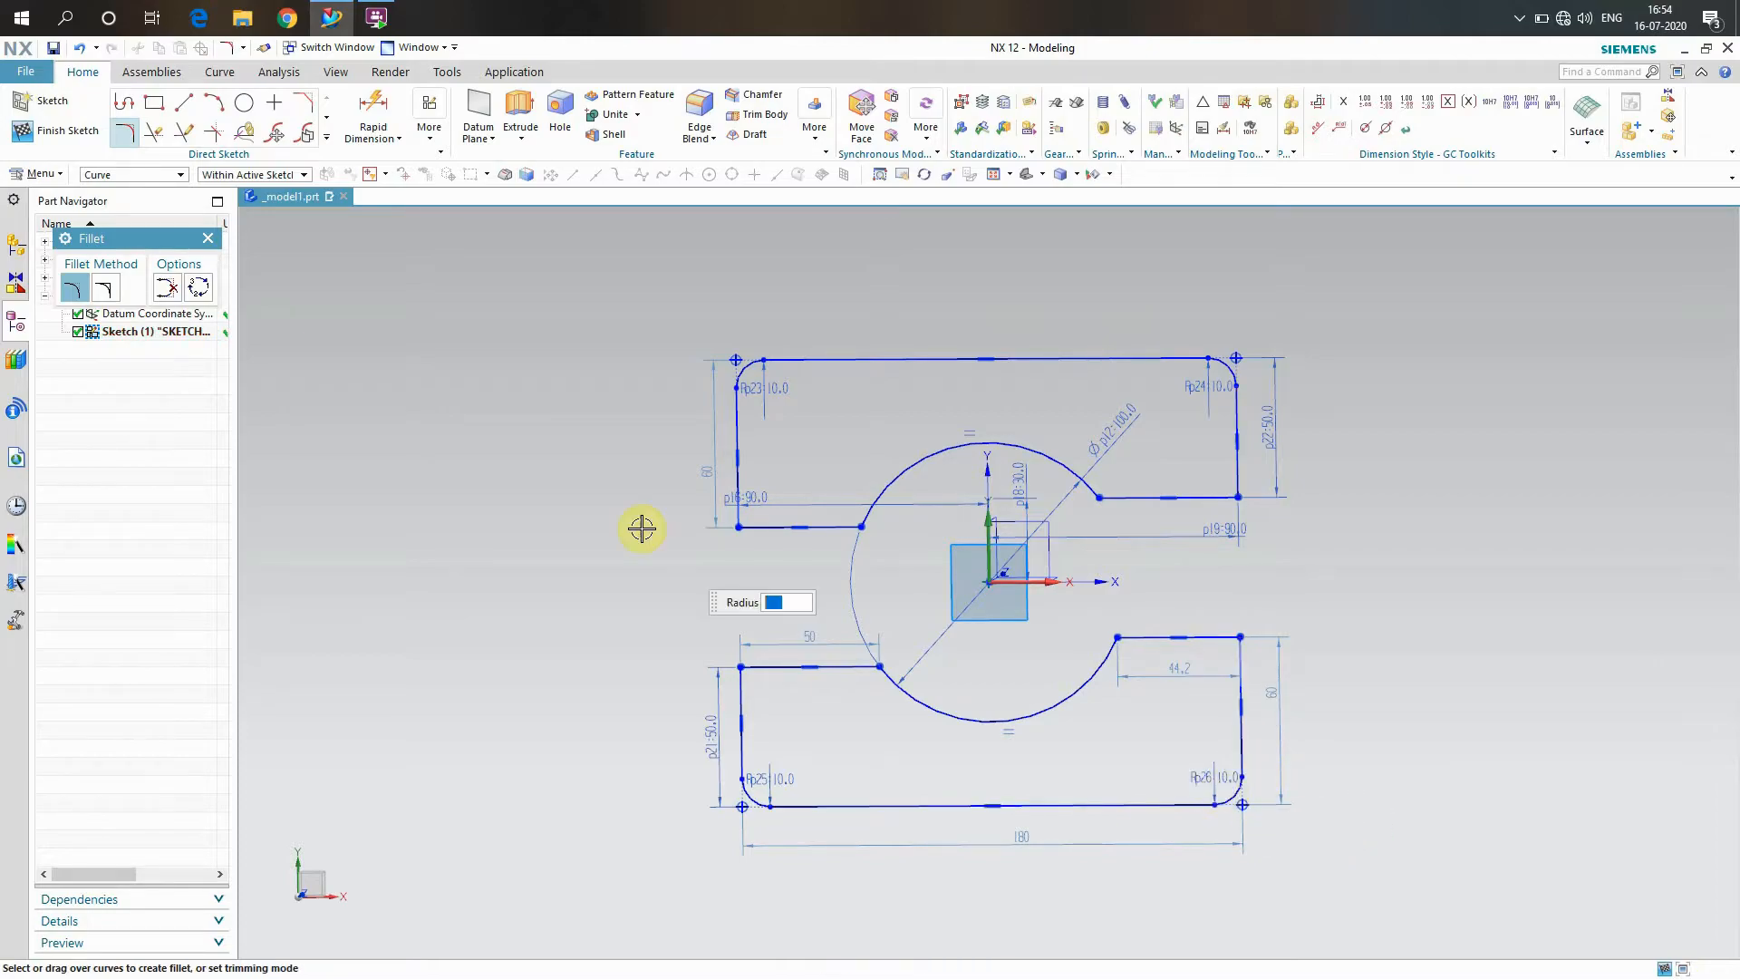
click(210, 239)
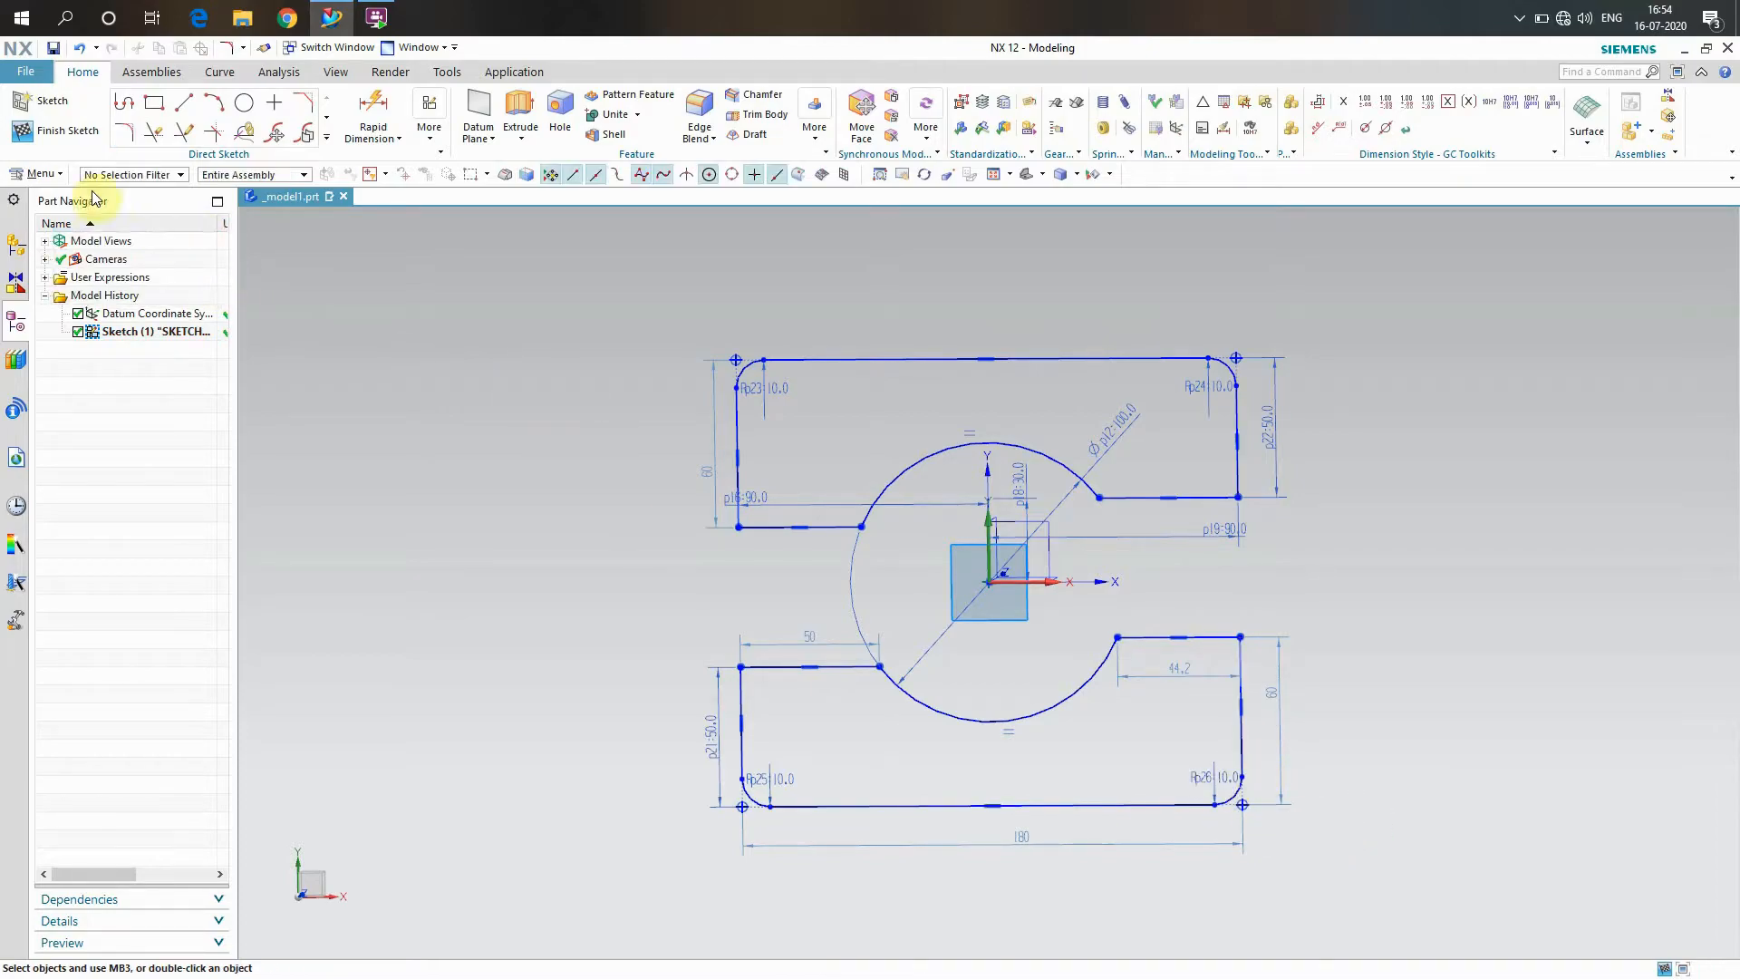
click(42, 140)
Start a Revolve using all curves of the upper and lower outlines as its section
right_click(529, 472)
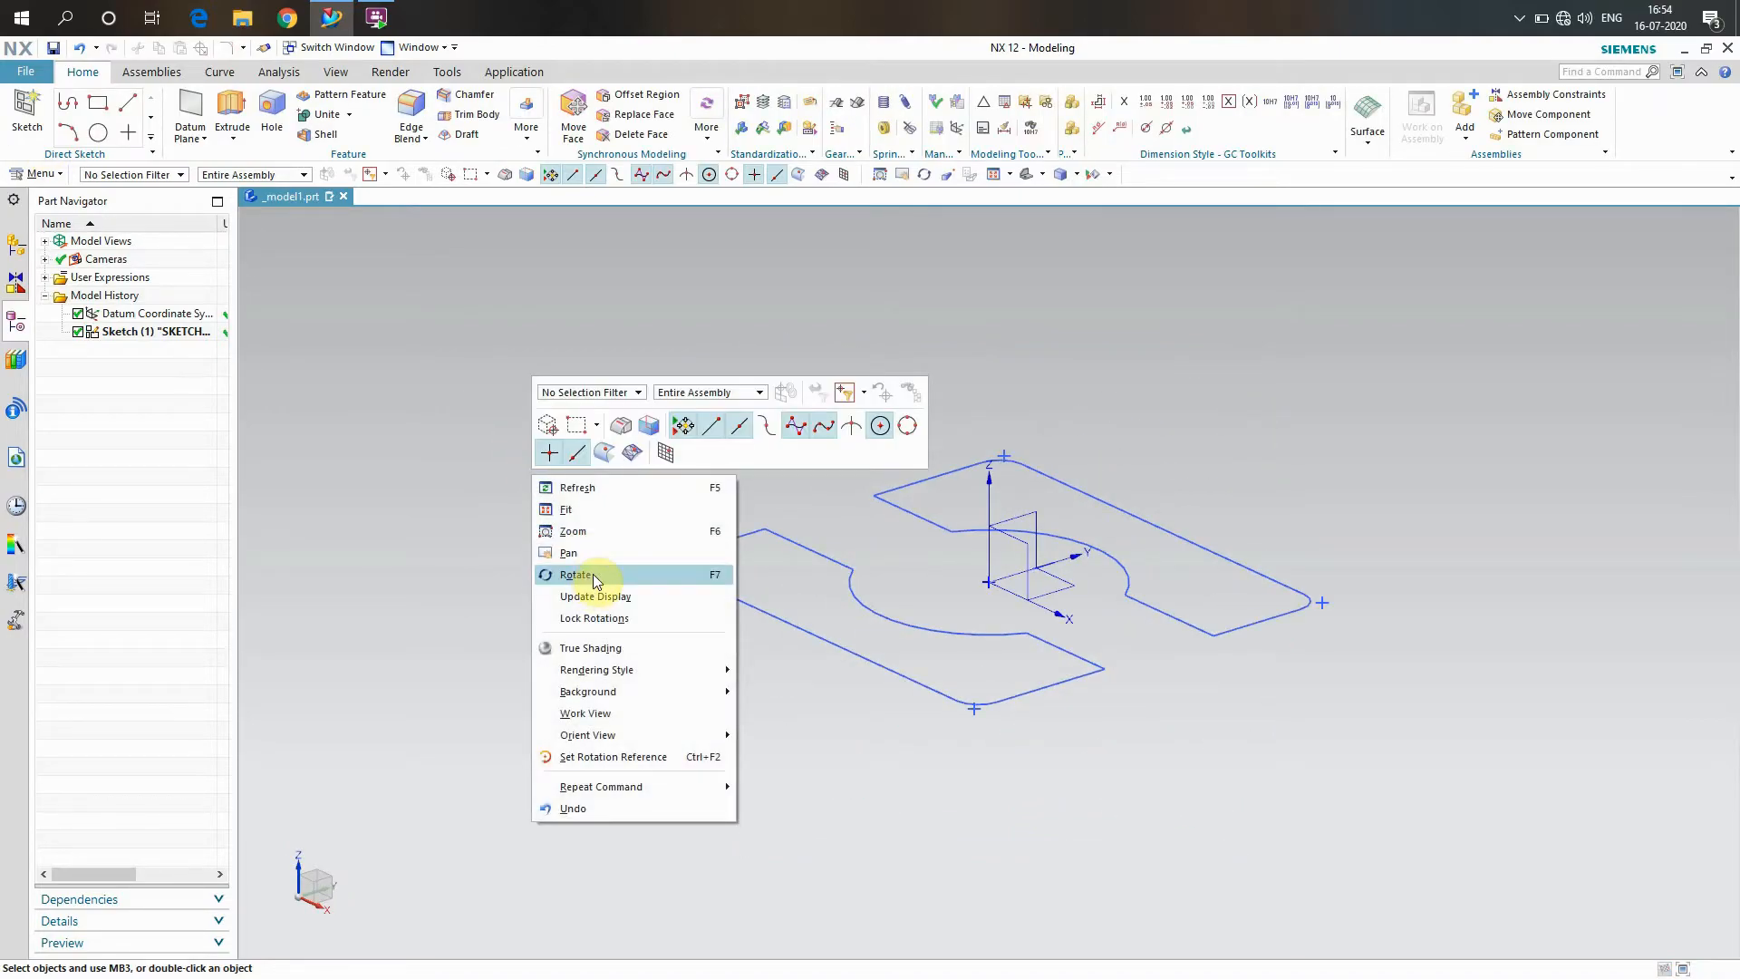
click(577, 575)
mouse_move(595, 618)
mouse_down()
mouse_move(704, 656)
mouse_move(645, 676)
mouse_move(671, 747)
mouse_move(663, 734)
mouse_up()
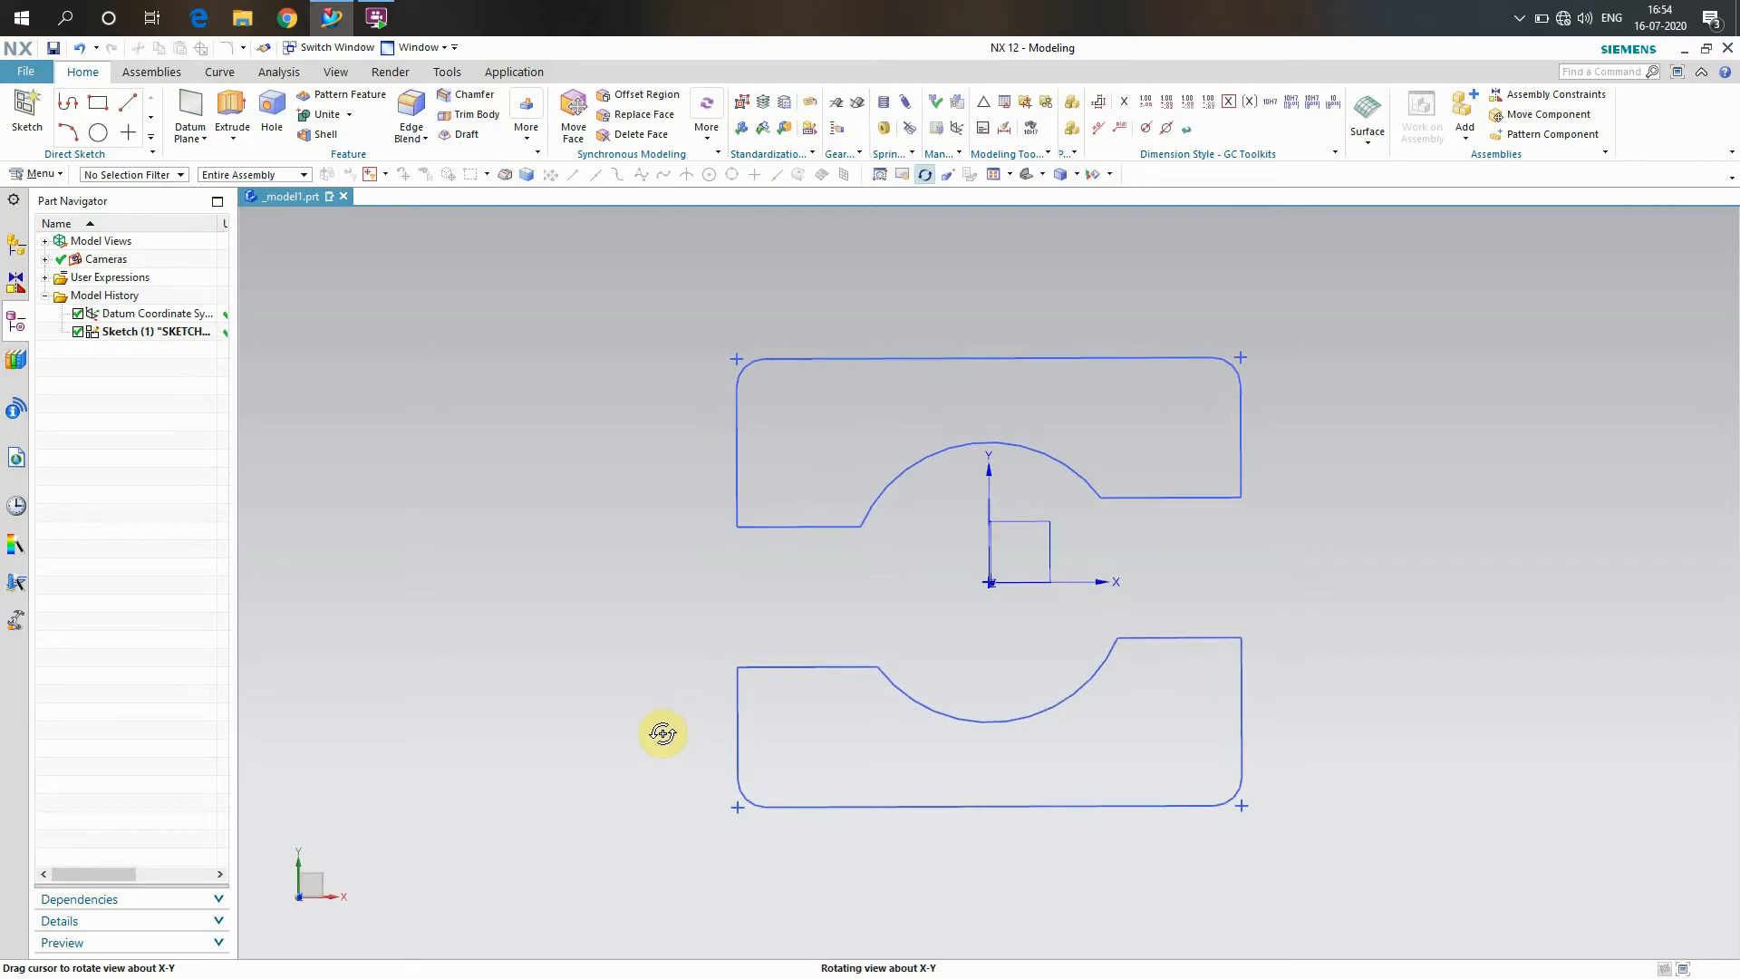
right_click(601, 462)
click(653, 563)
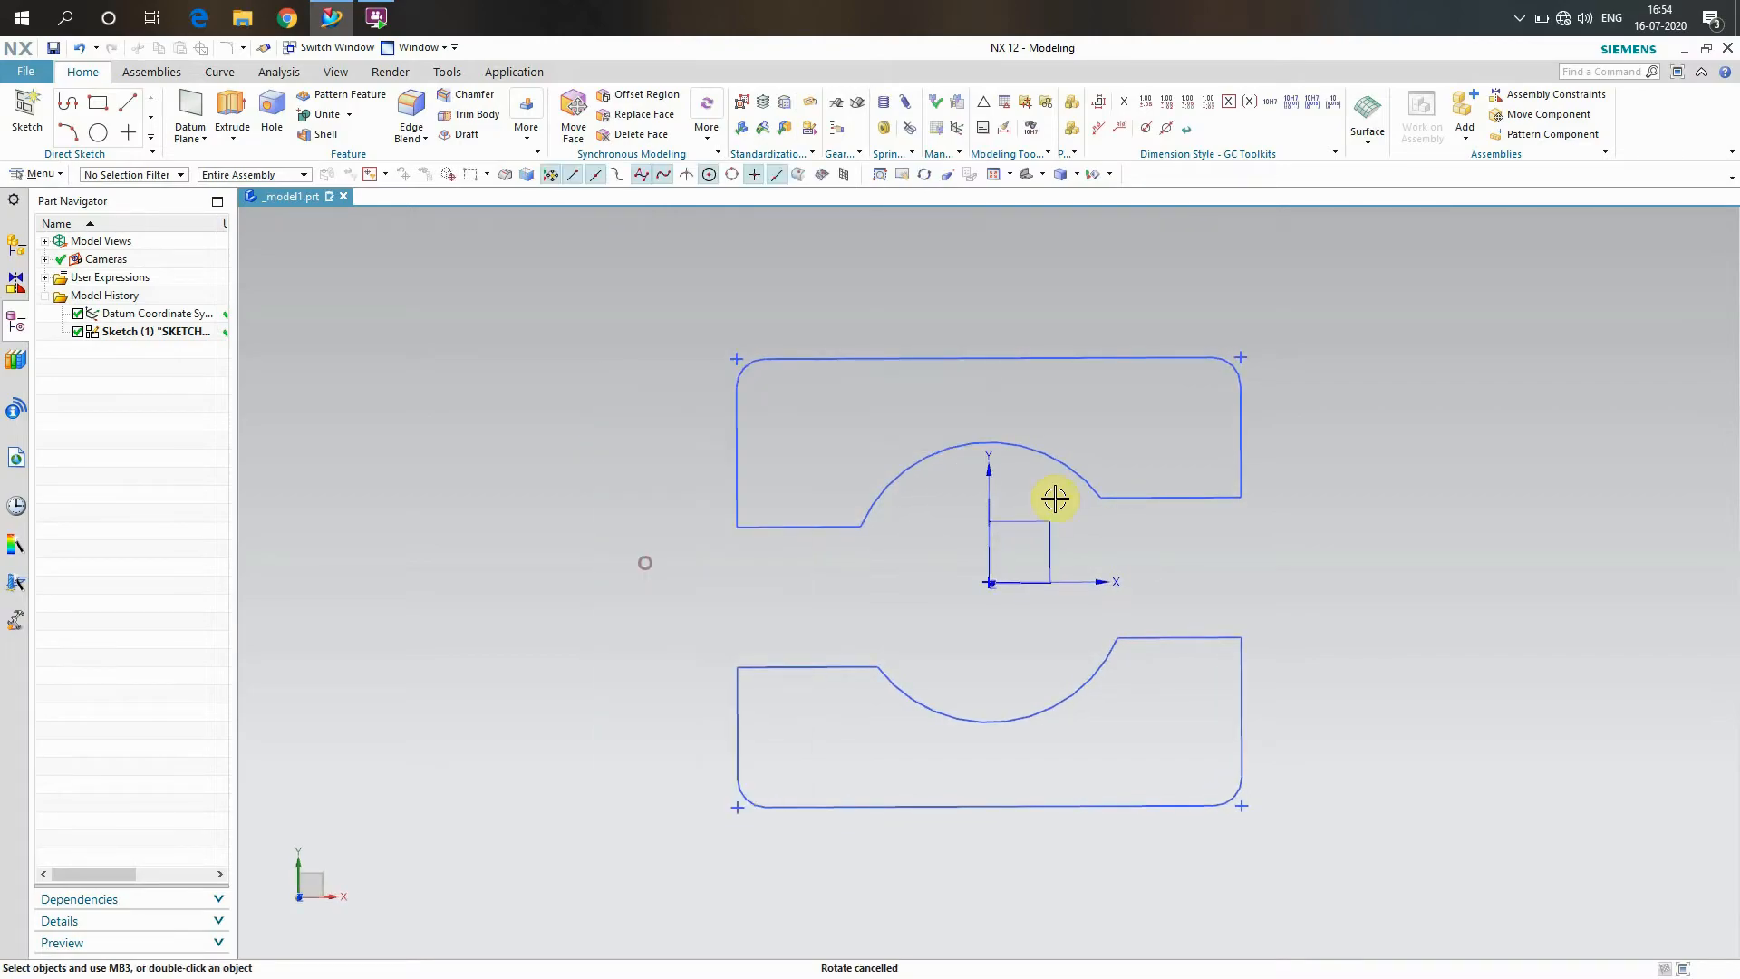
scroll(1093, 482, down, 2)
scroll(1210, 462, down, 1)
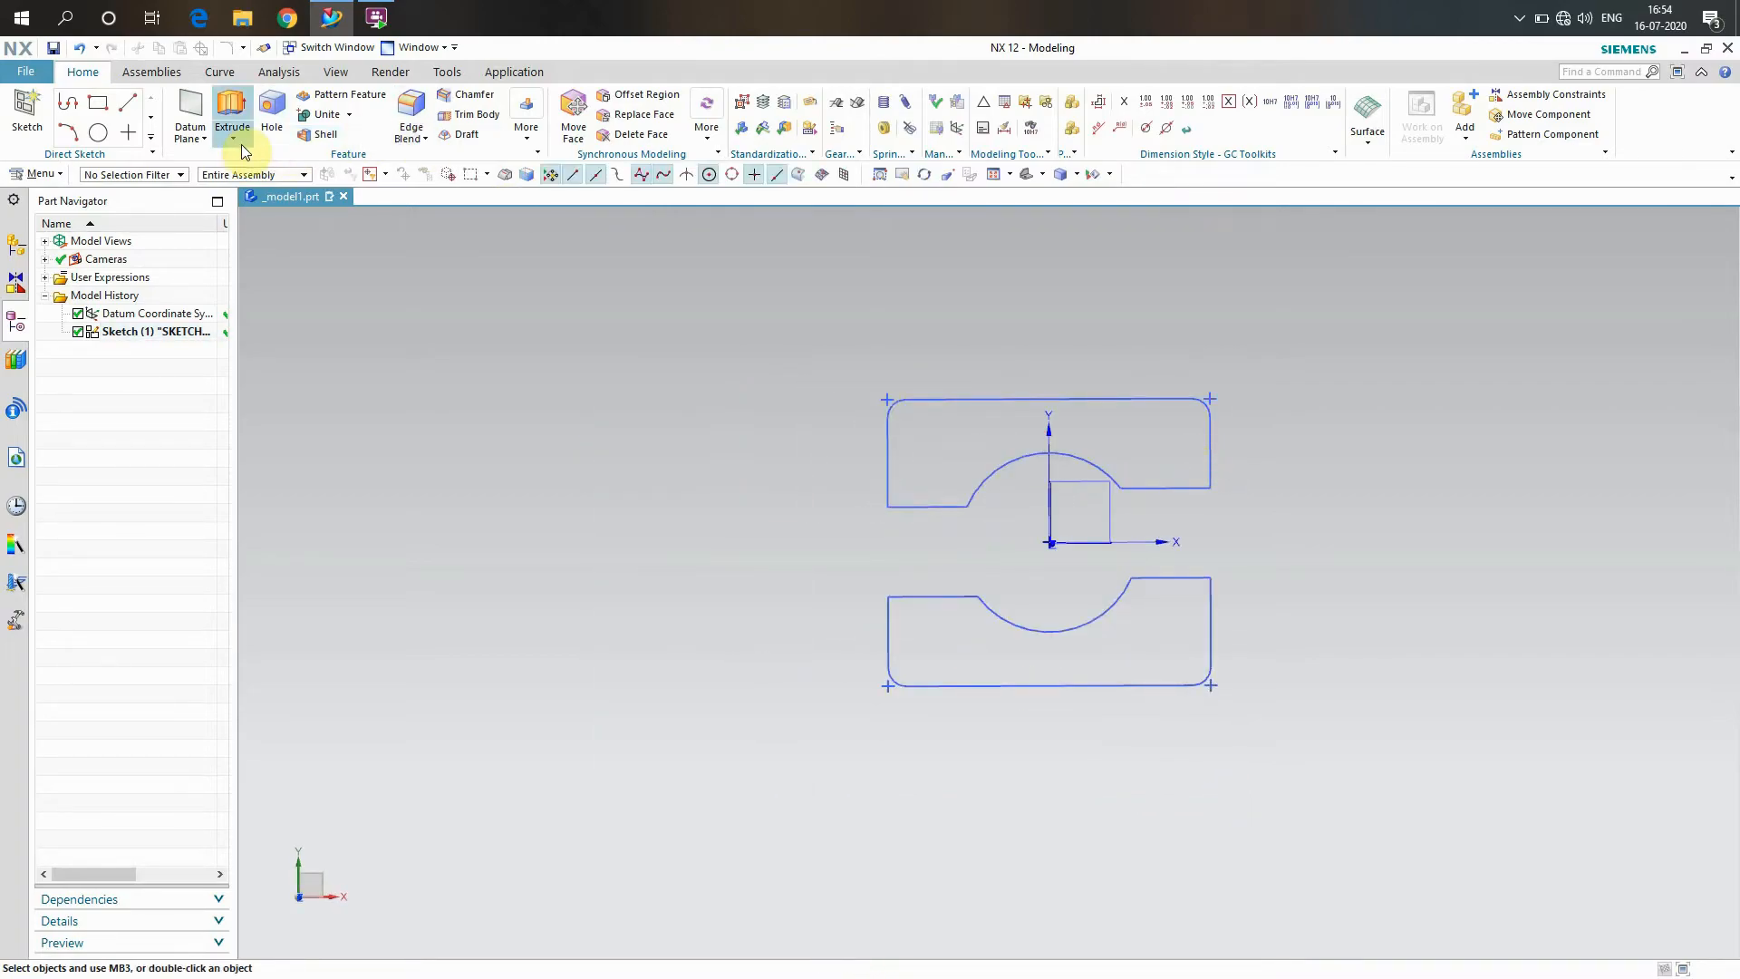
click(259, 183)
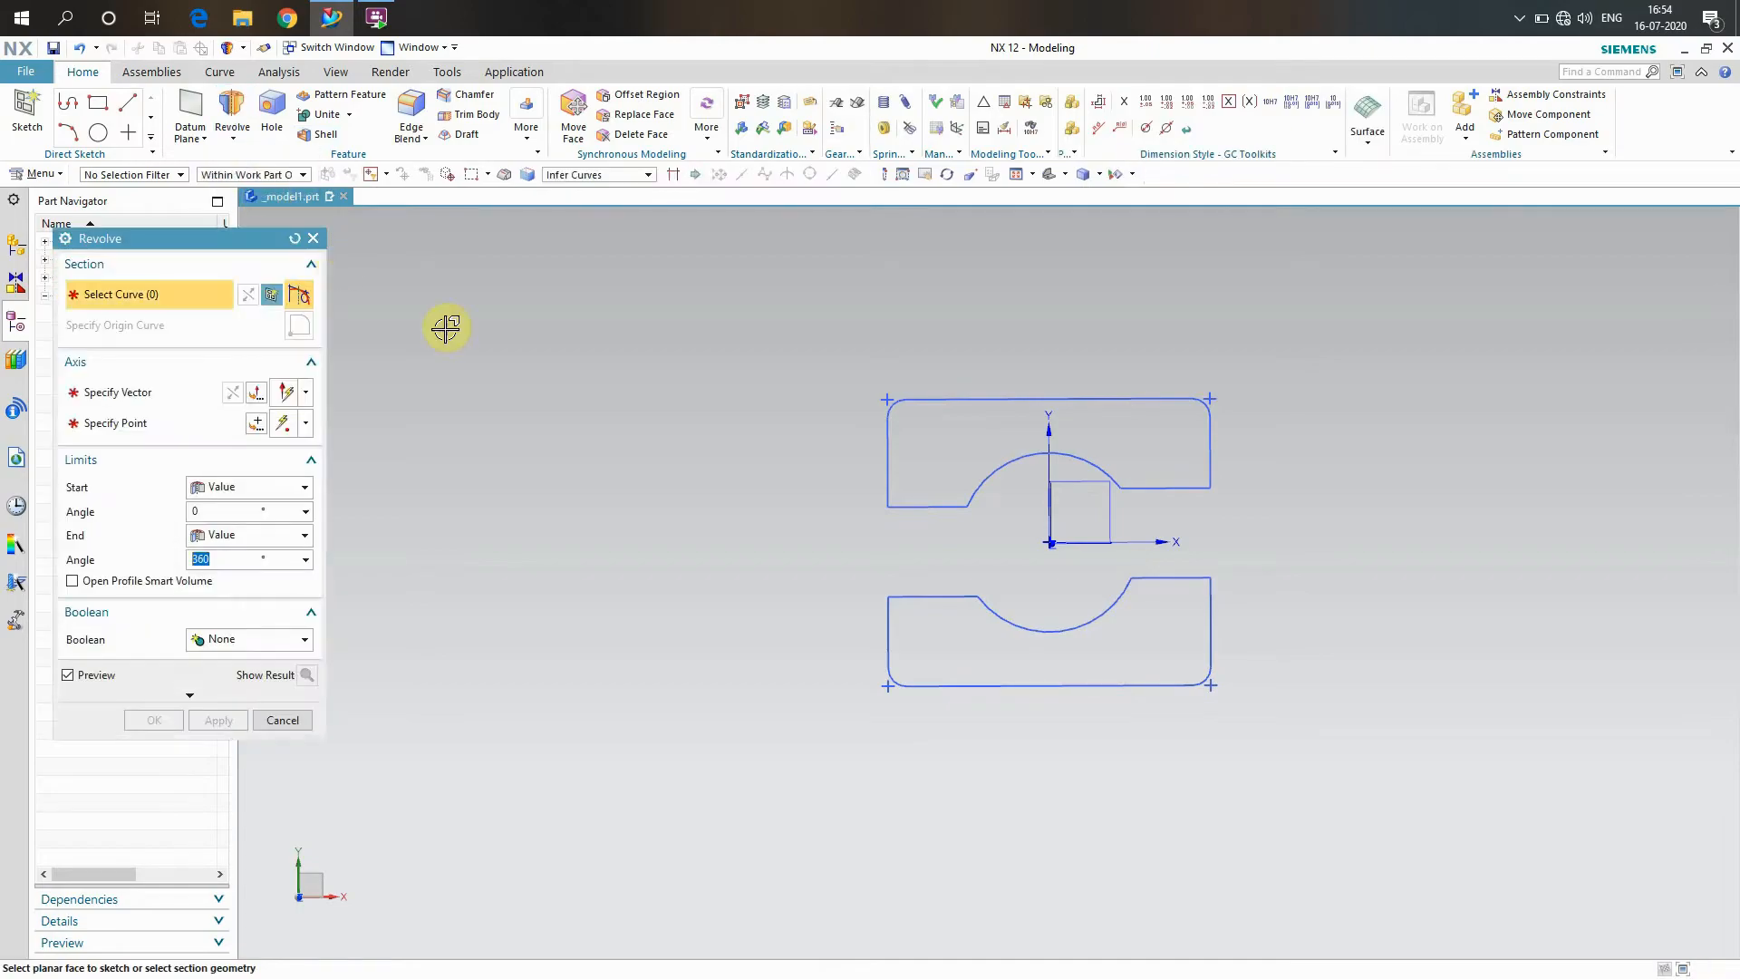
mouse_move(785, 341)
mouse_down()
mouse_move(1007, 625)
mouse_move(1334, 775)
mouse_up()
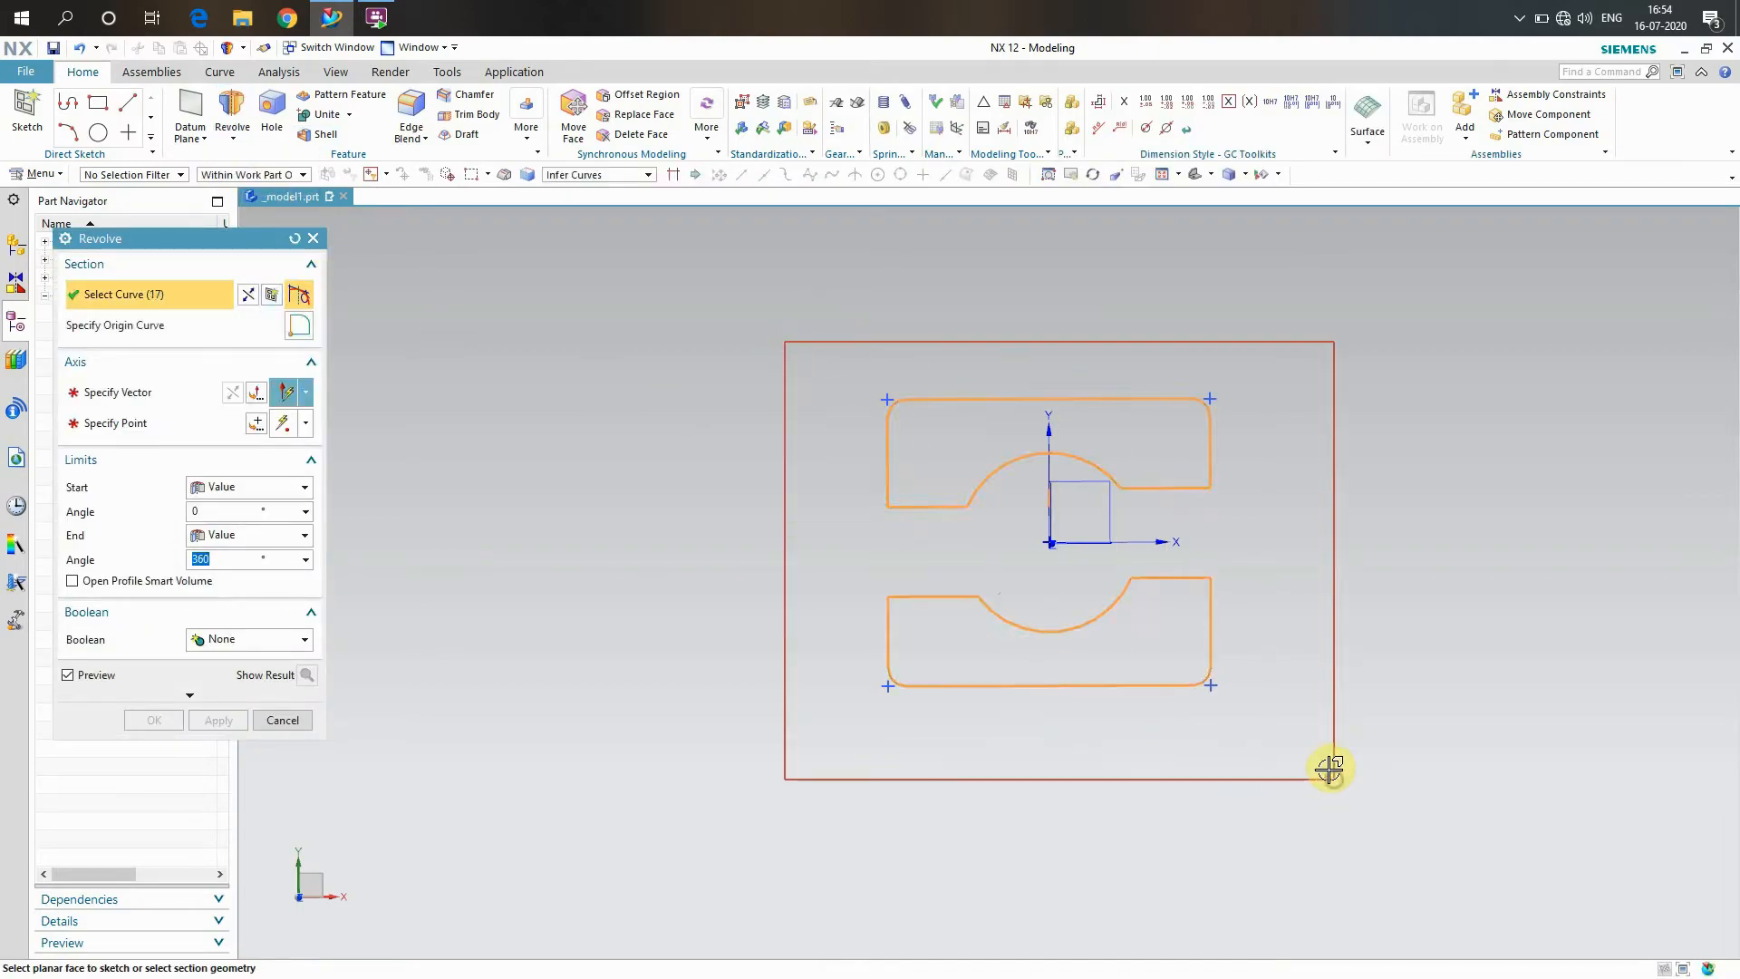
Revolve the section 360° about an X-direction axis through a point below the profile, with no Boolean
click(138, 397)
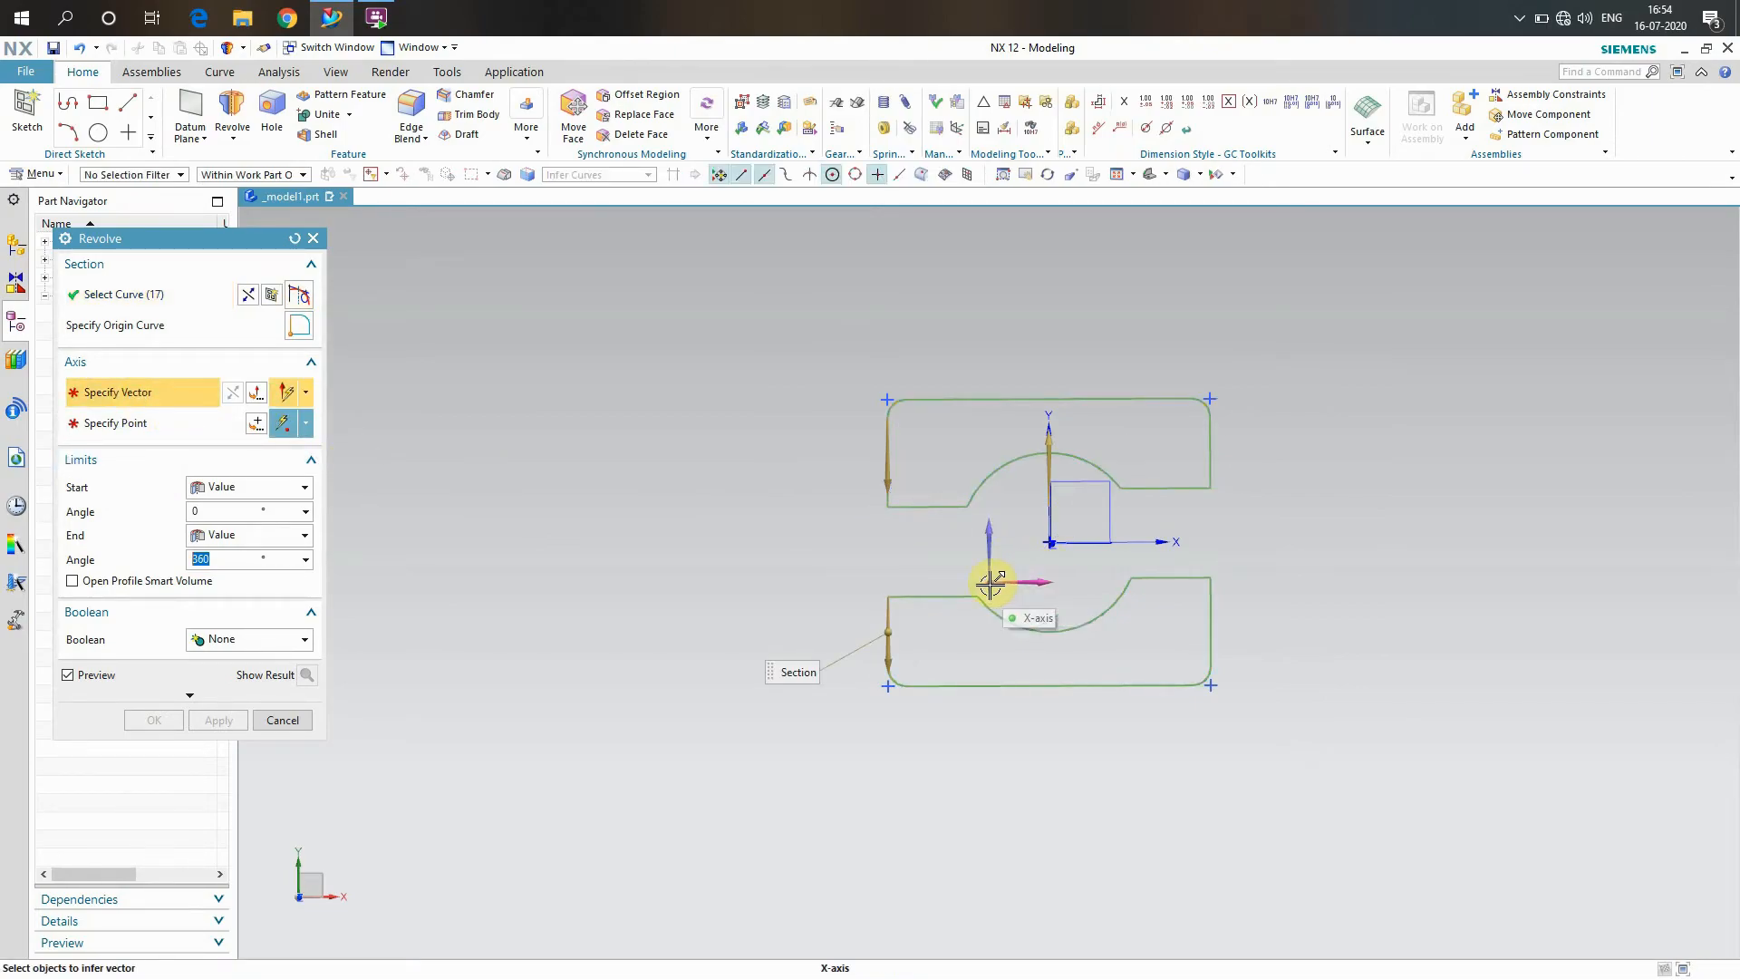
click(1048, 583)
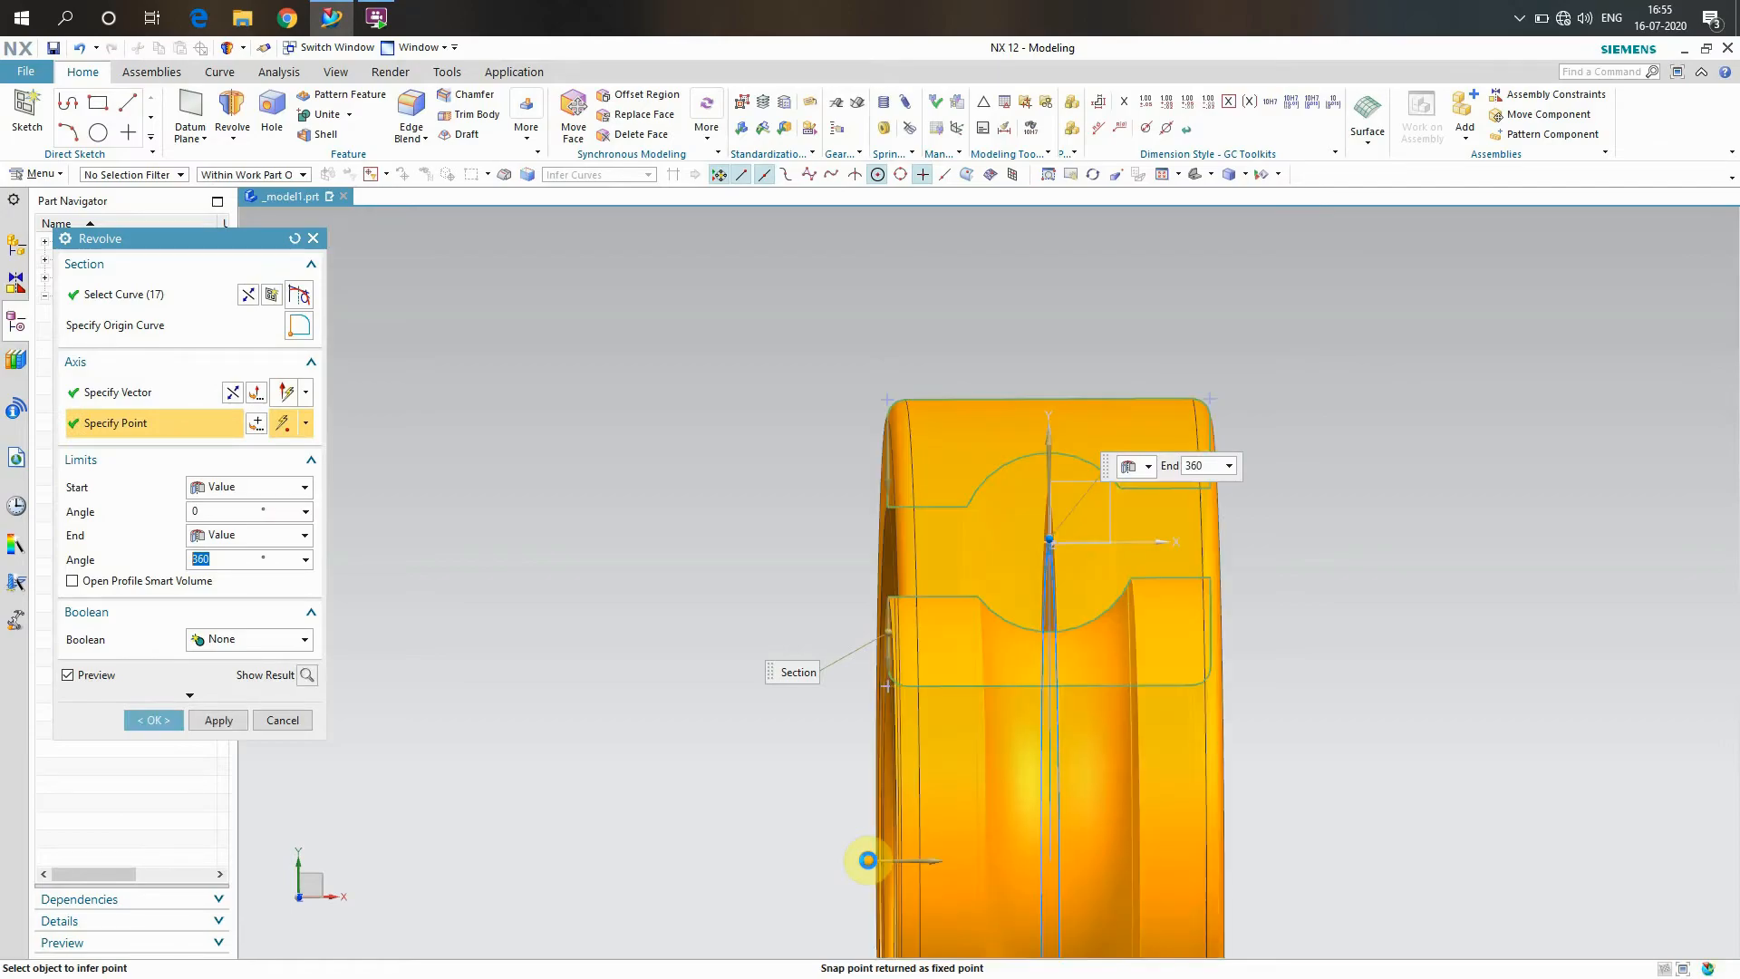
scroll(867, 544, down, 1)
scroll(868, 537, up, 1)
scroll(878, 514, down, 2)
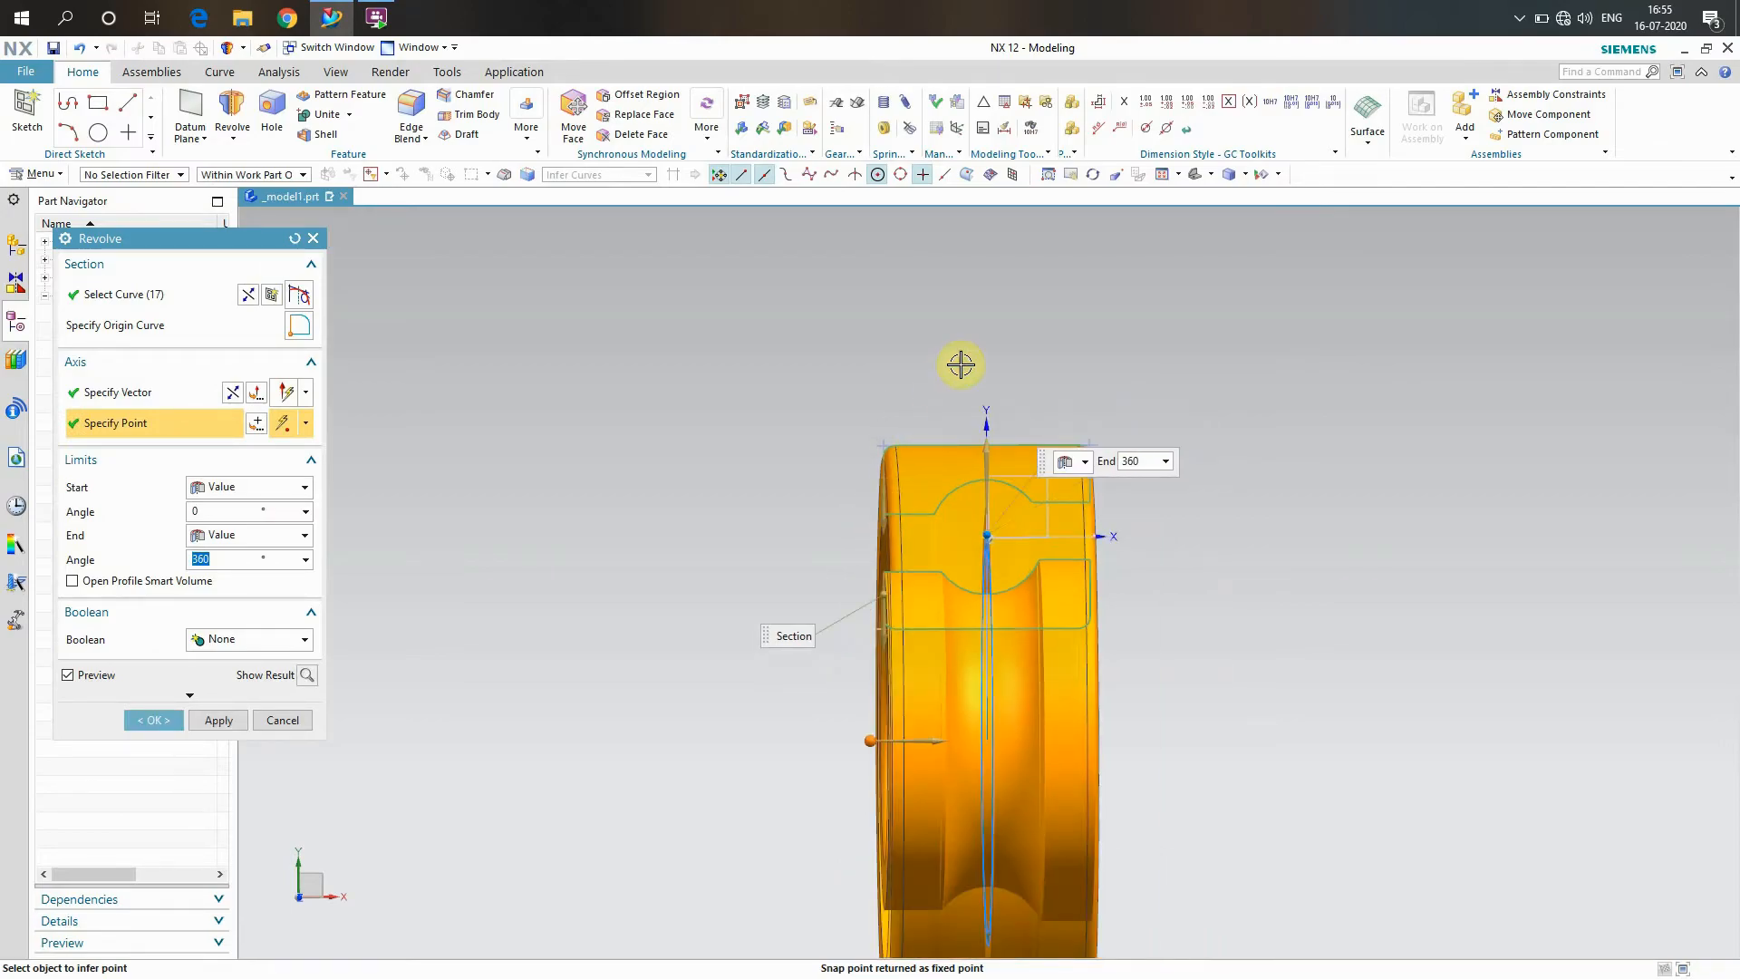
scroll(960, 362, down, 1)
right_click(351, 481)
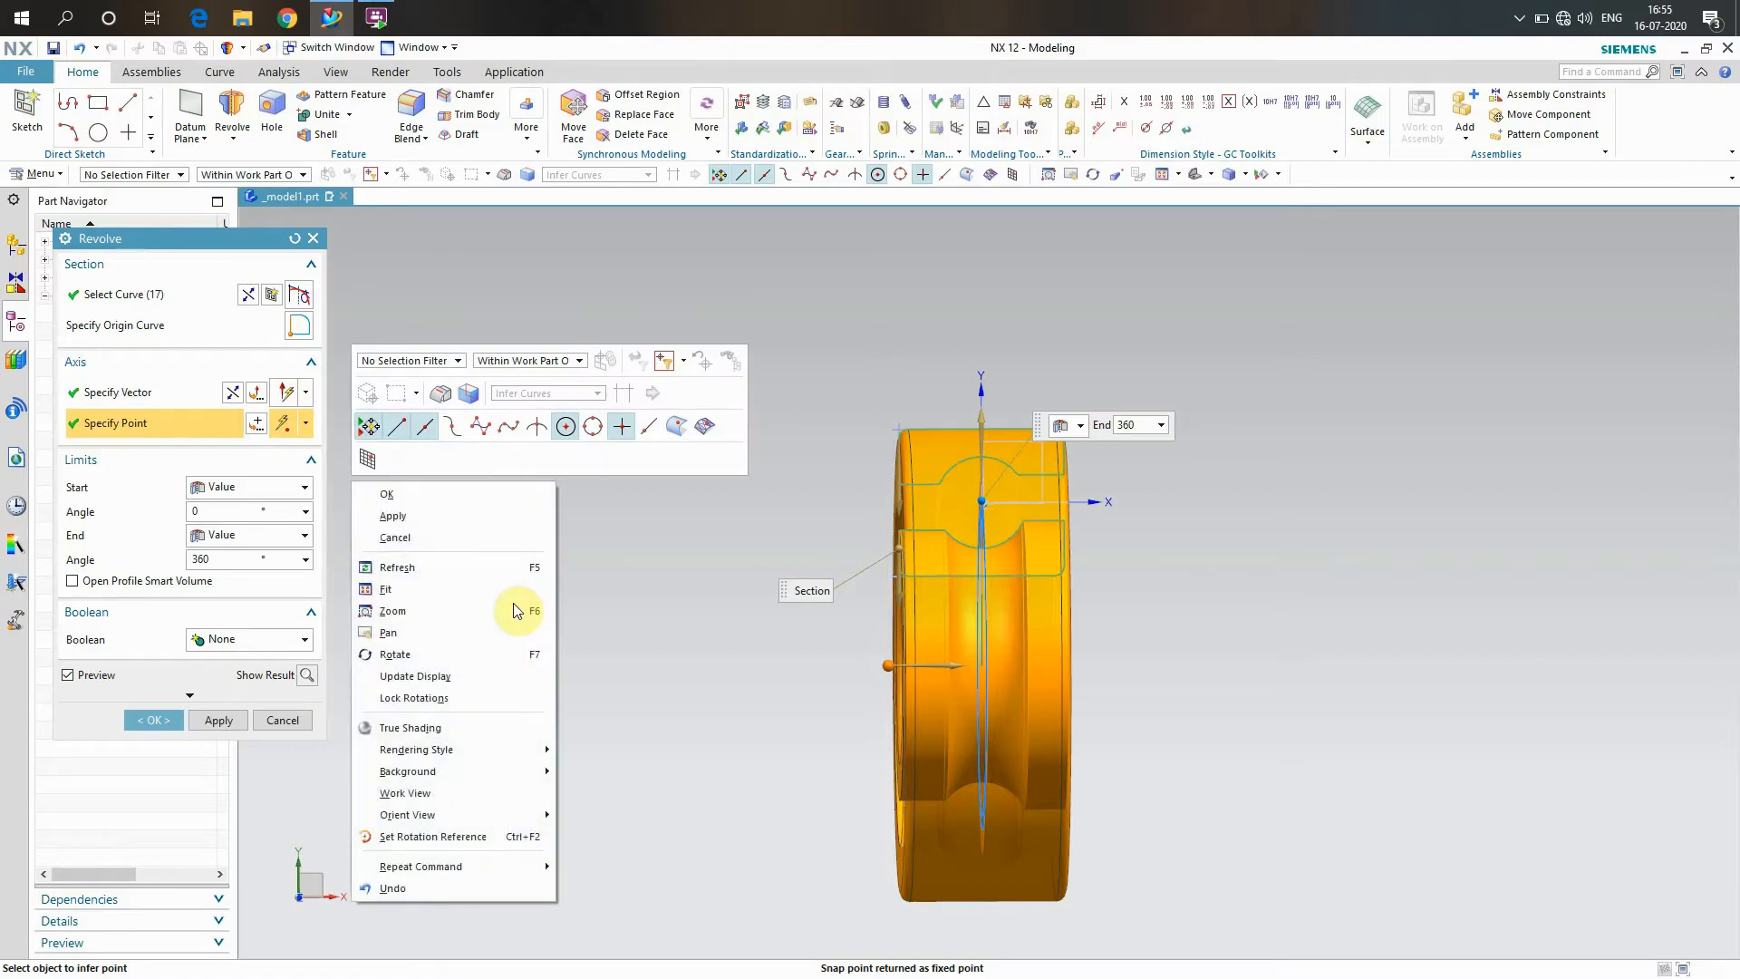
click(454, 655)
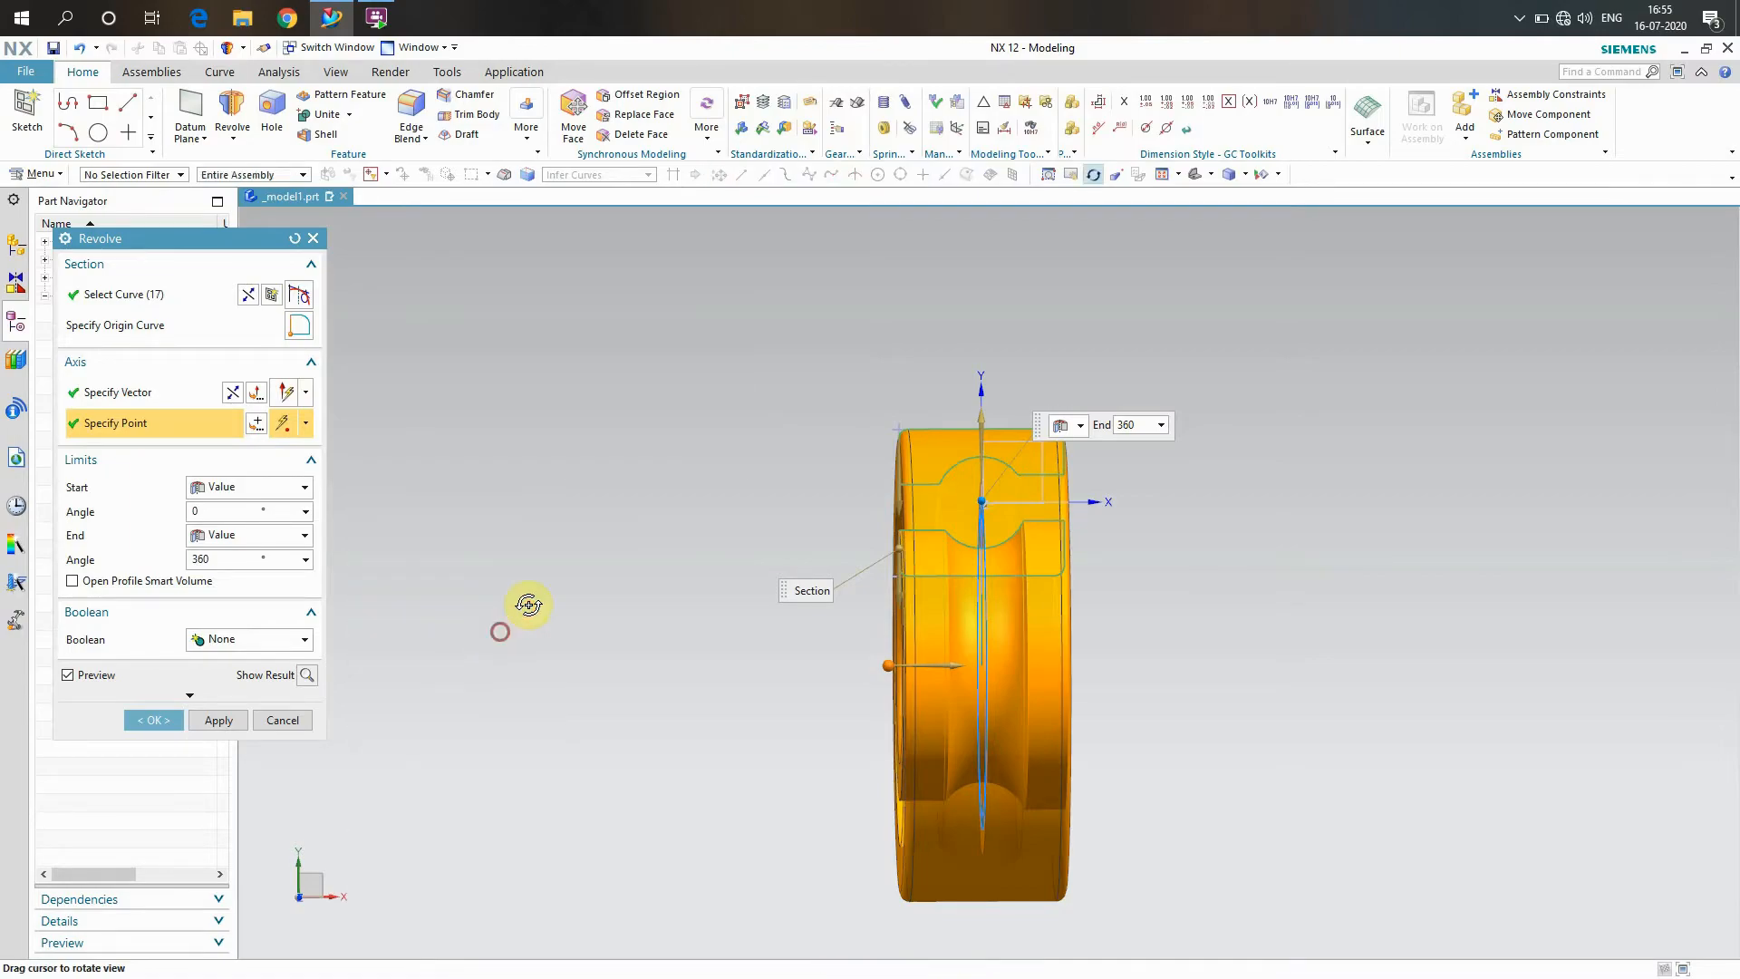
drag(524, 610, 144, 714)
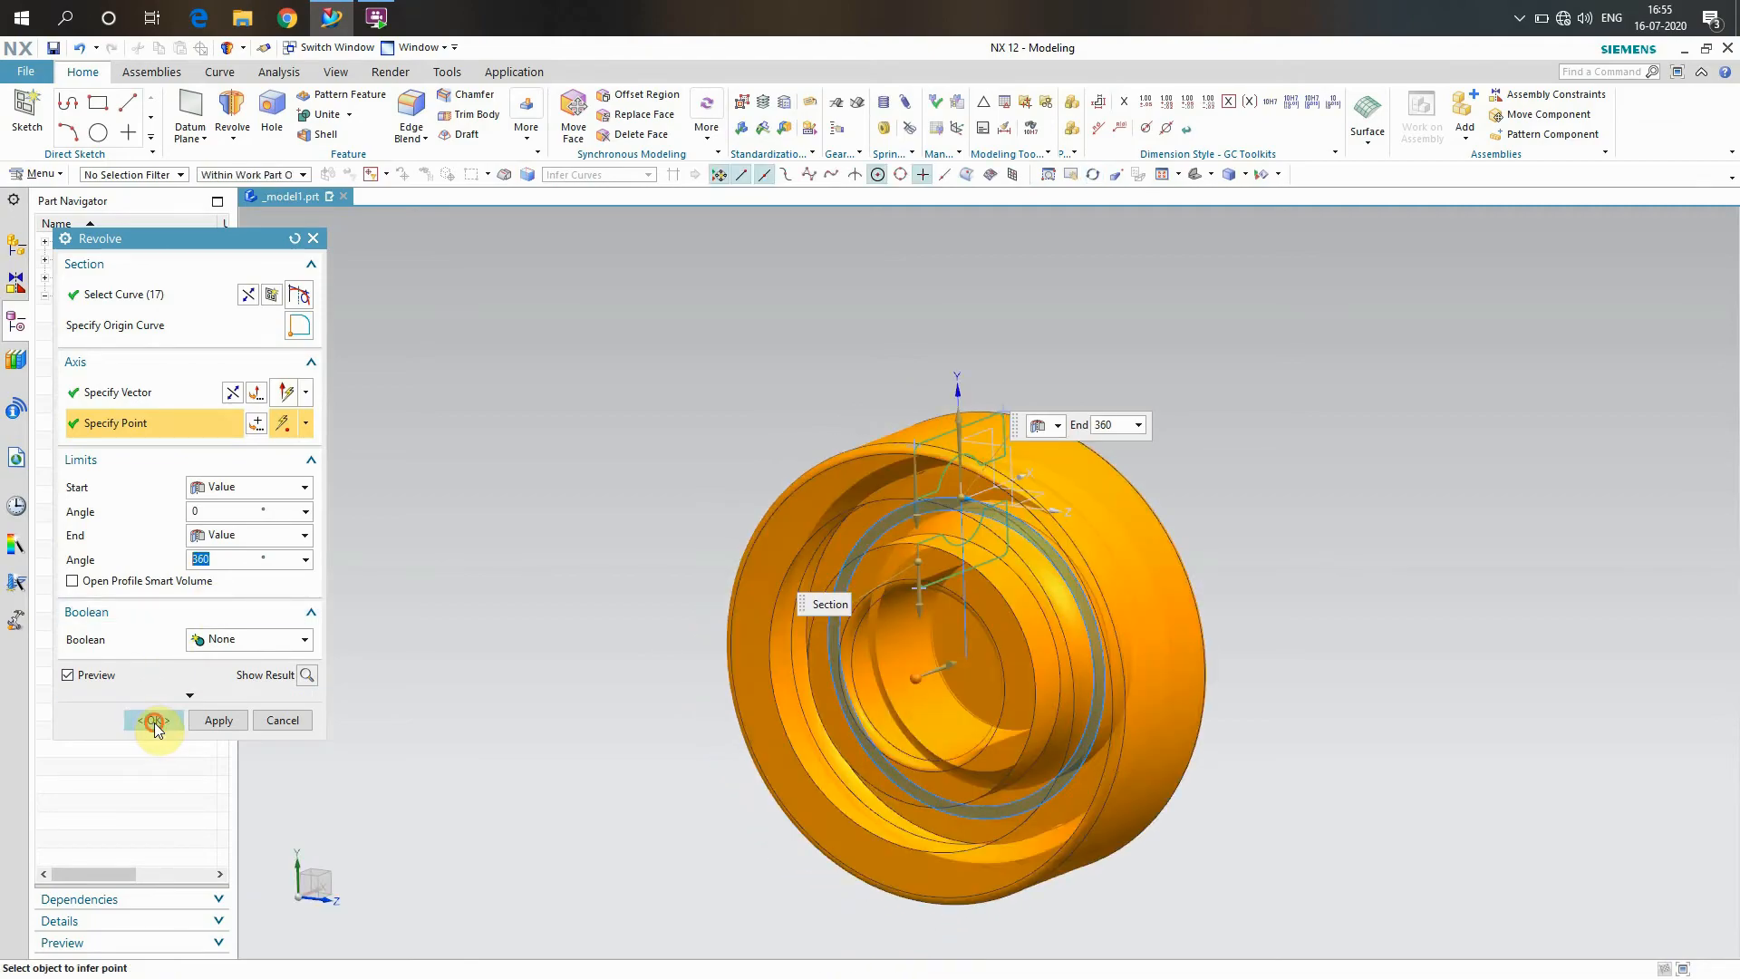
click(152, 719)
Create a new sketch on the XY plane of the datum coordinate system and hide the revolved body
right_click(420, 532)
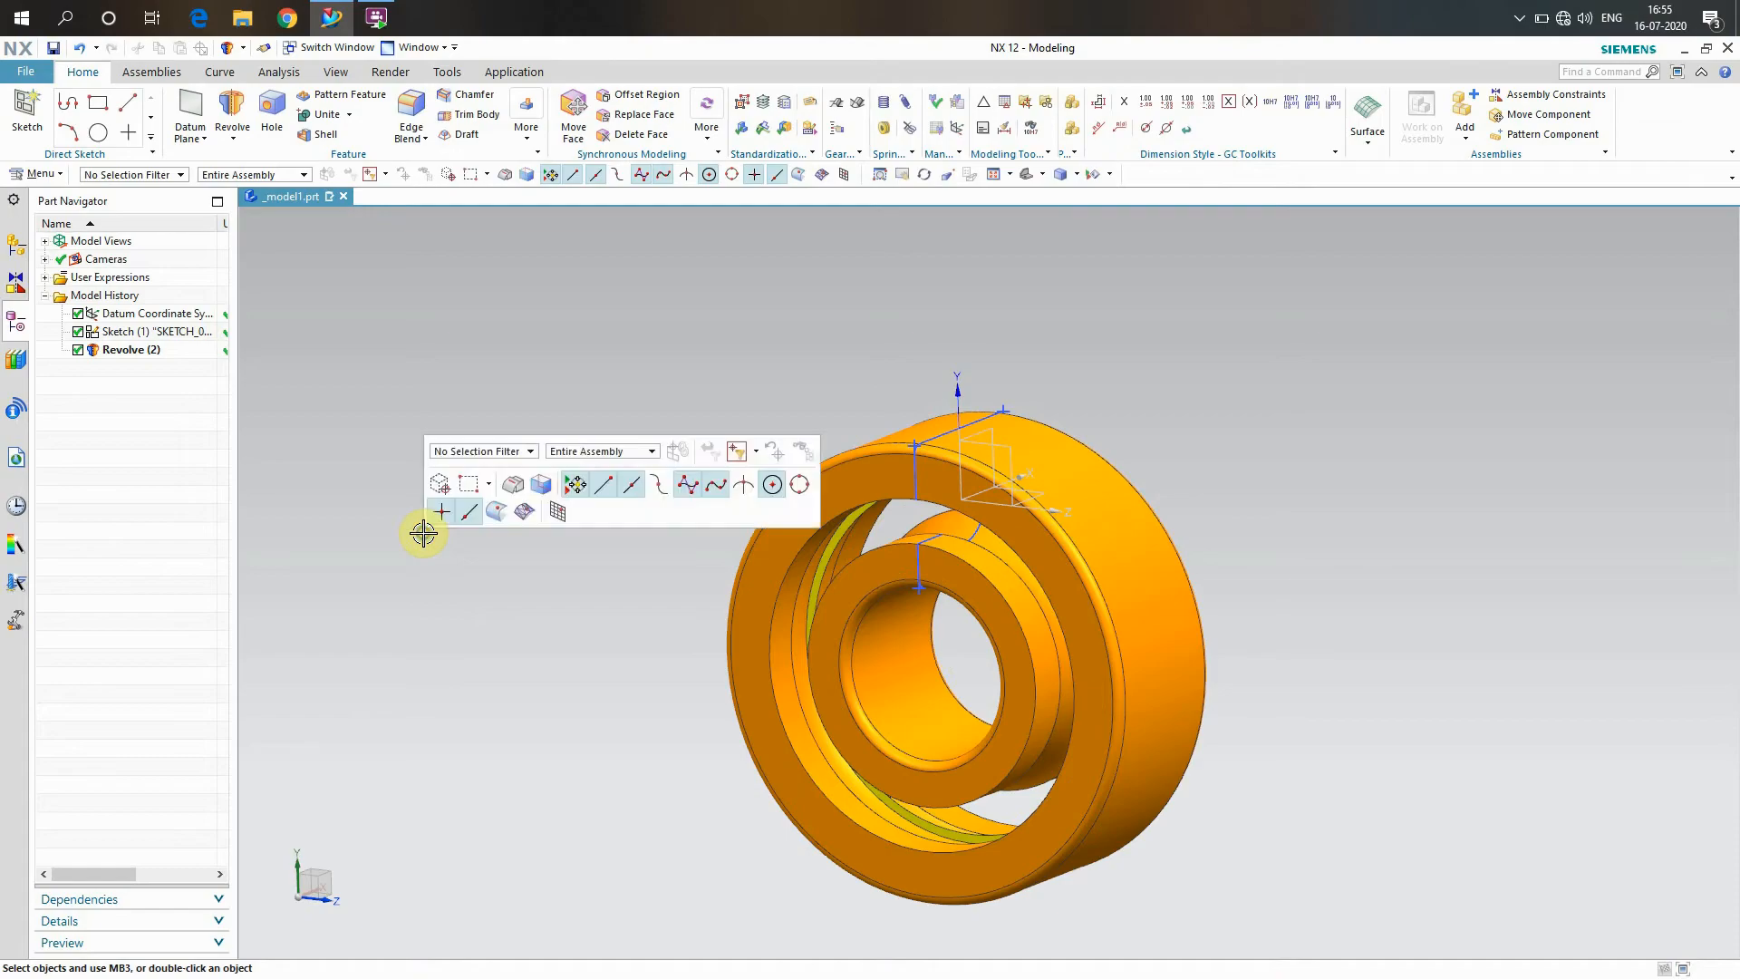
click(474, 629)
drag(481, 677, 497, 719)
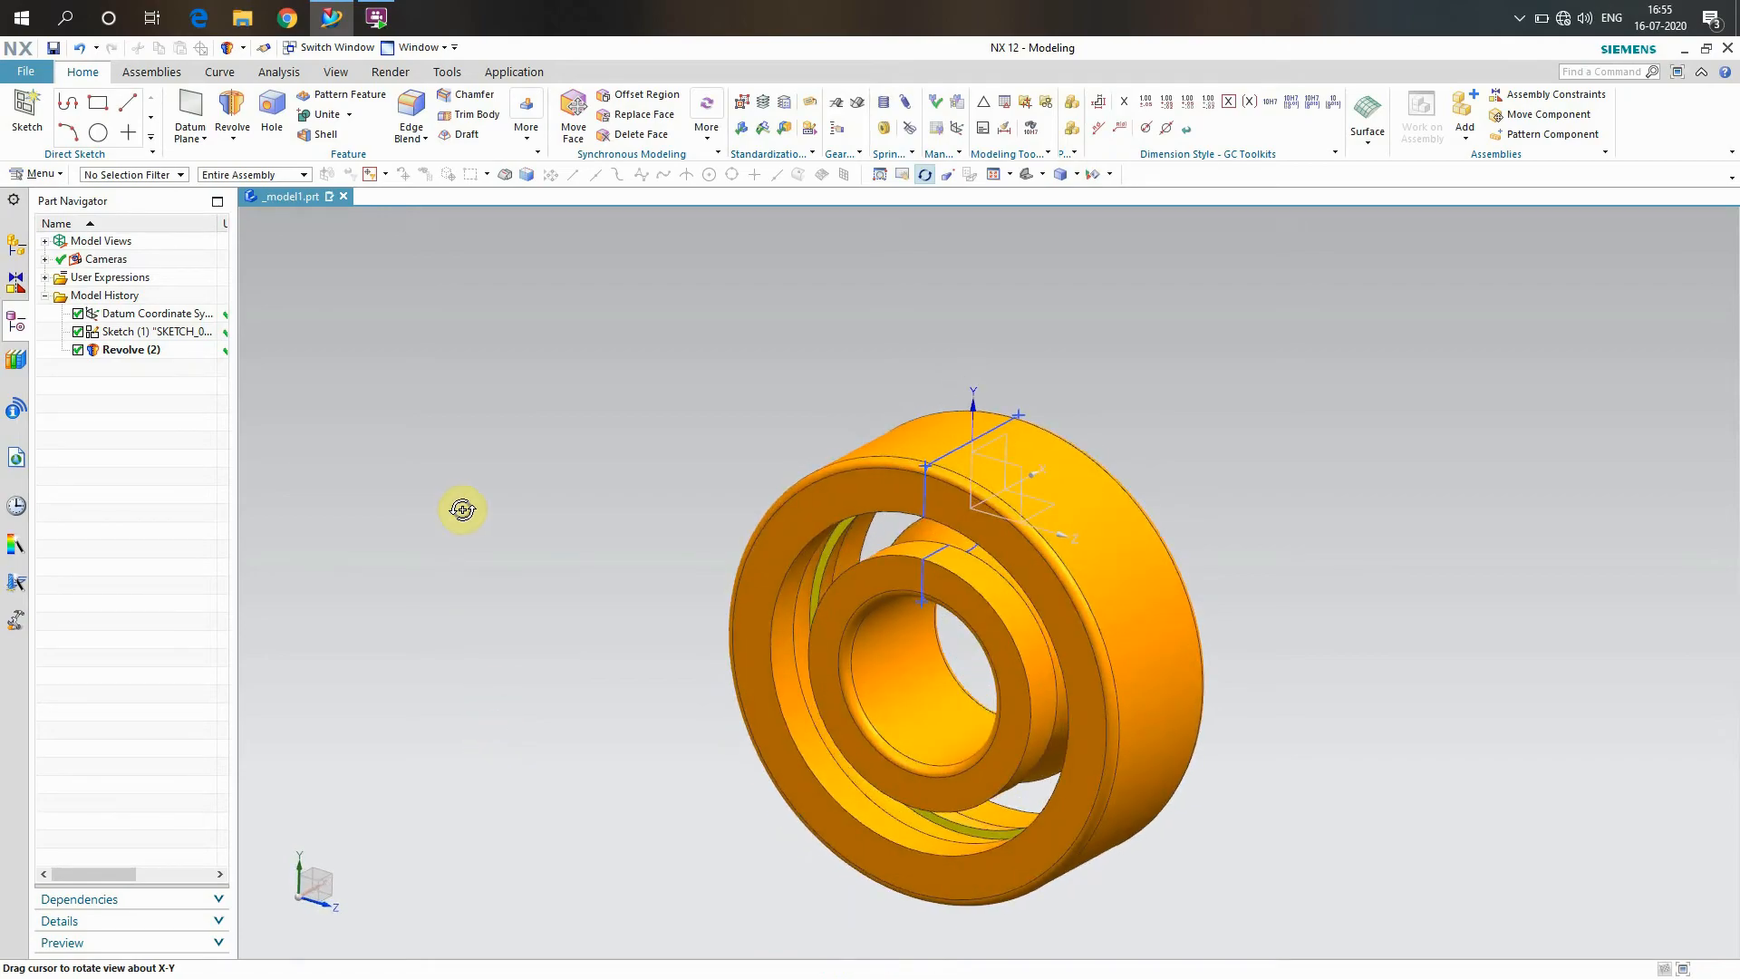
right_click(462, 509)
click(505, 613)
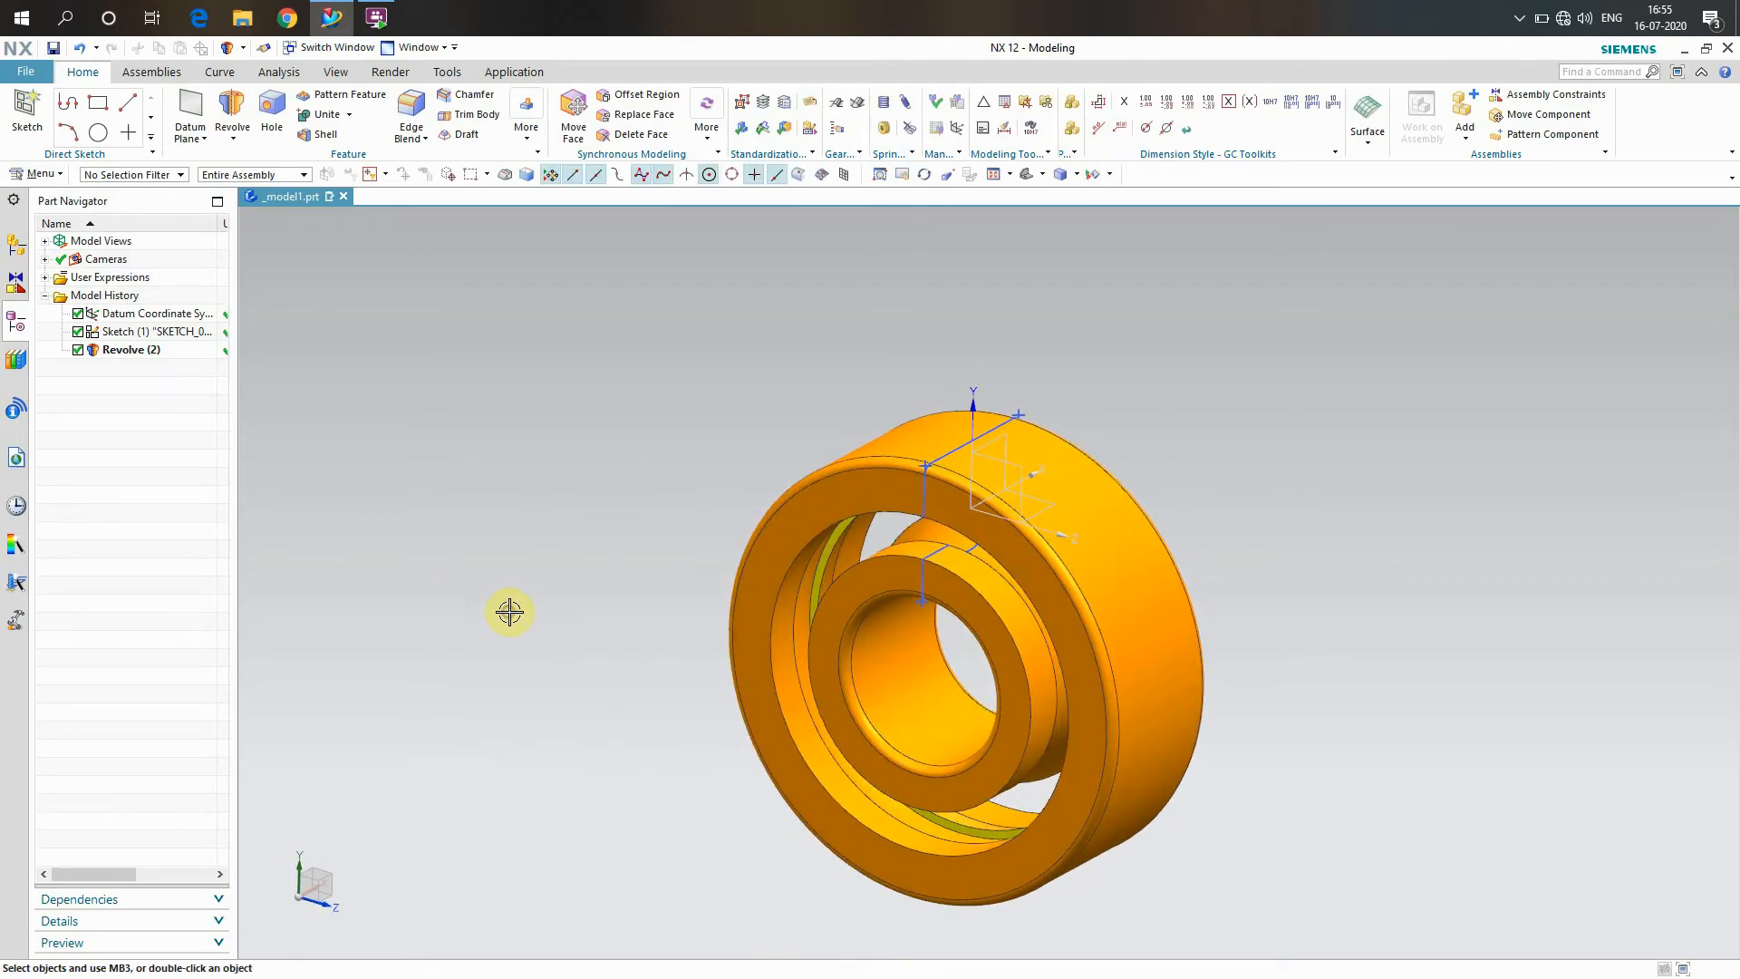
click(28, 109)
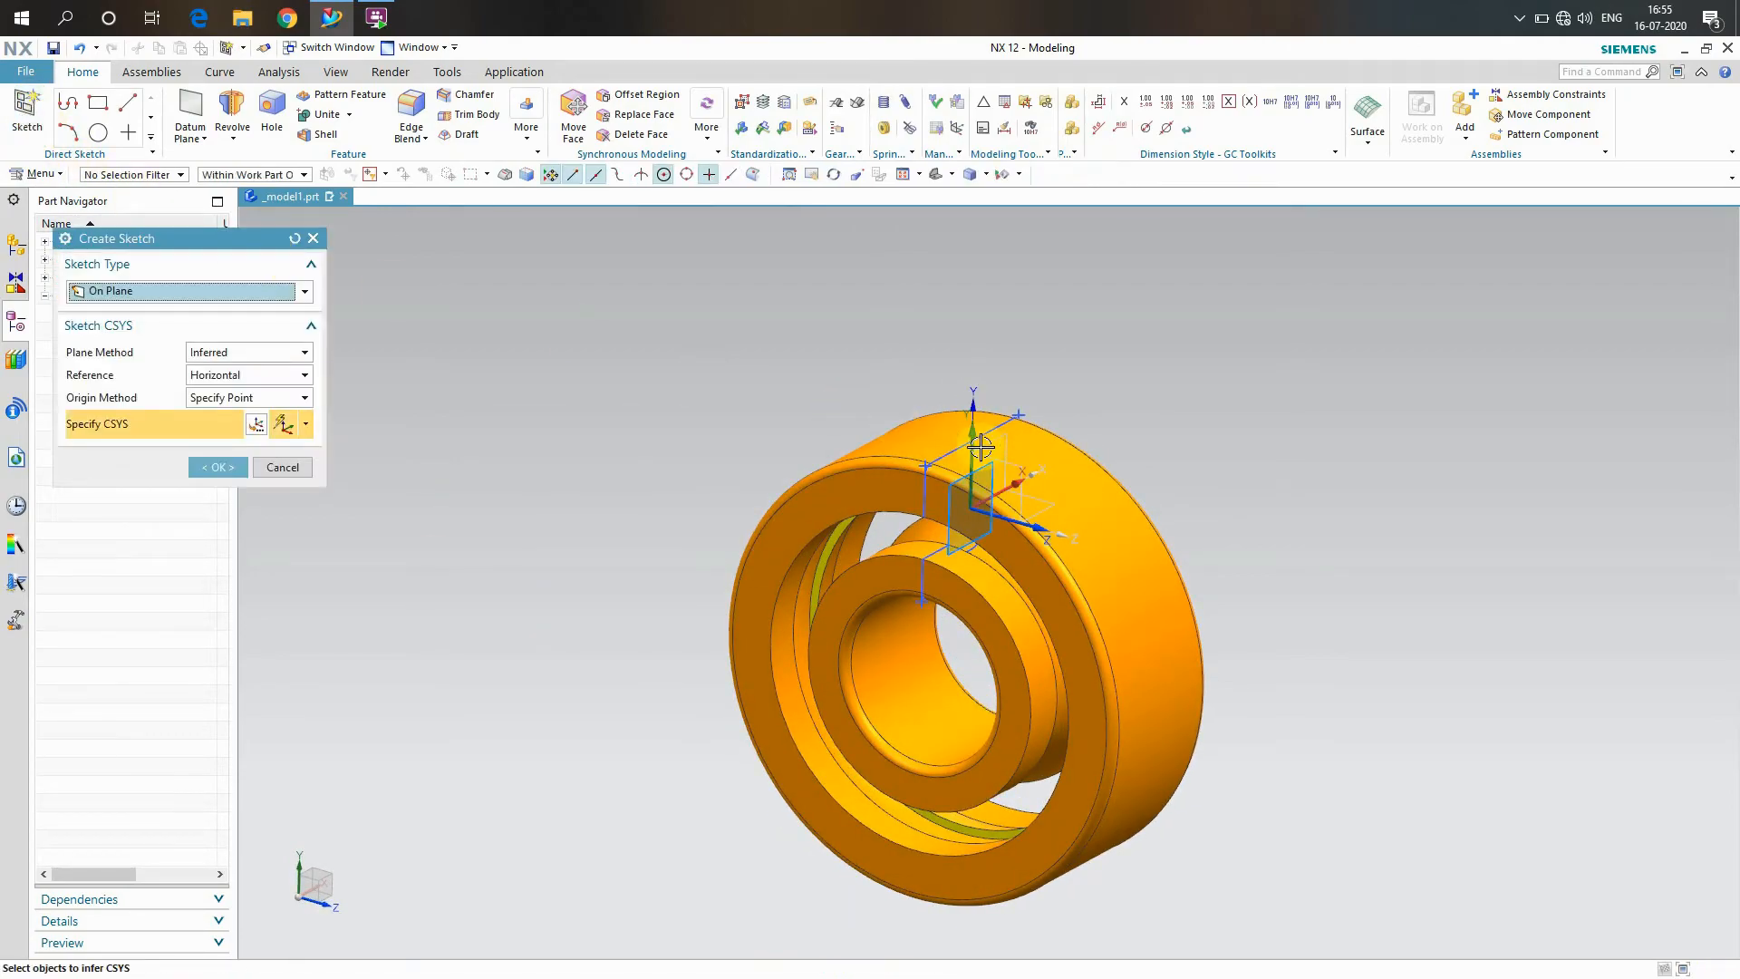
click(1006, 436)
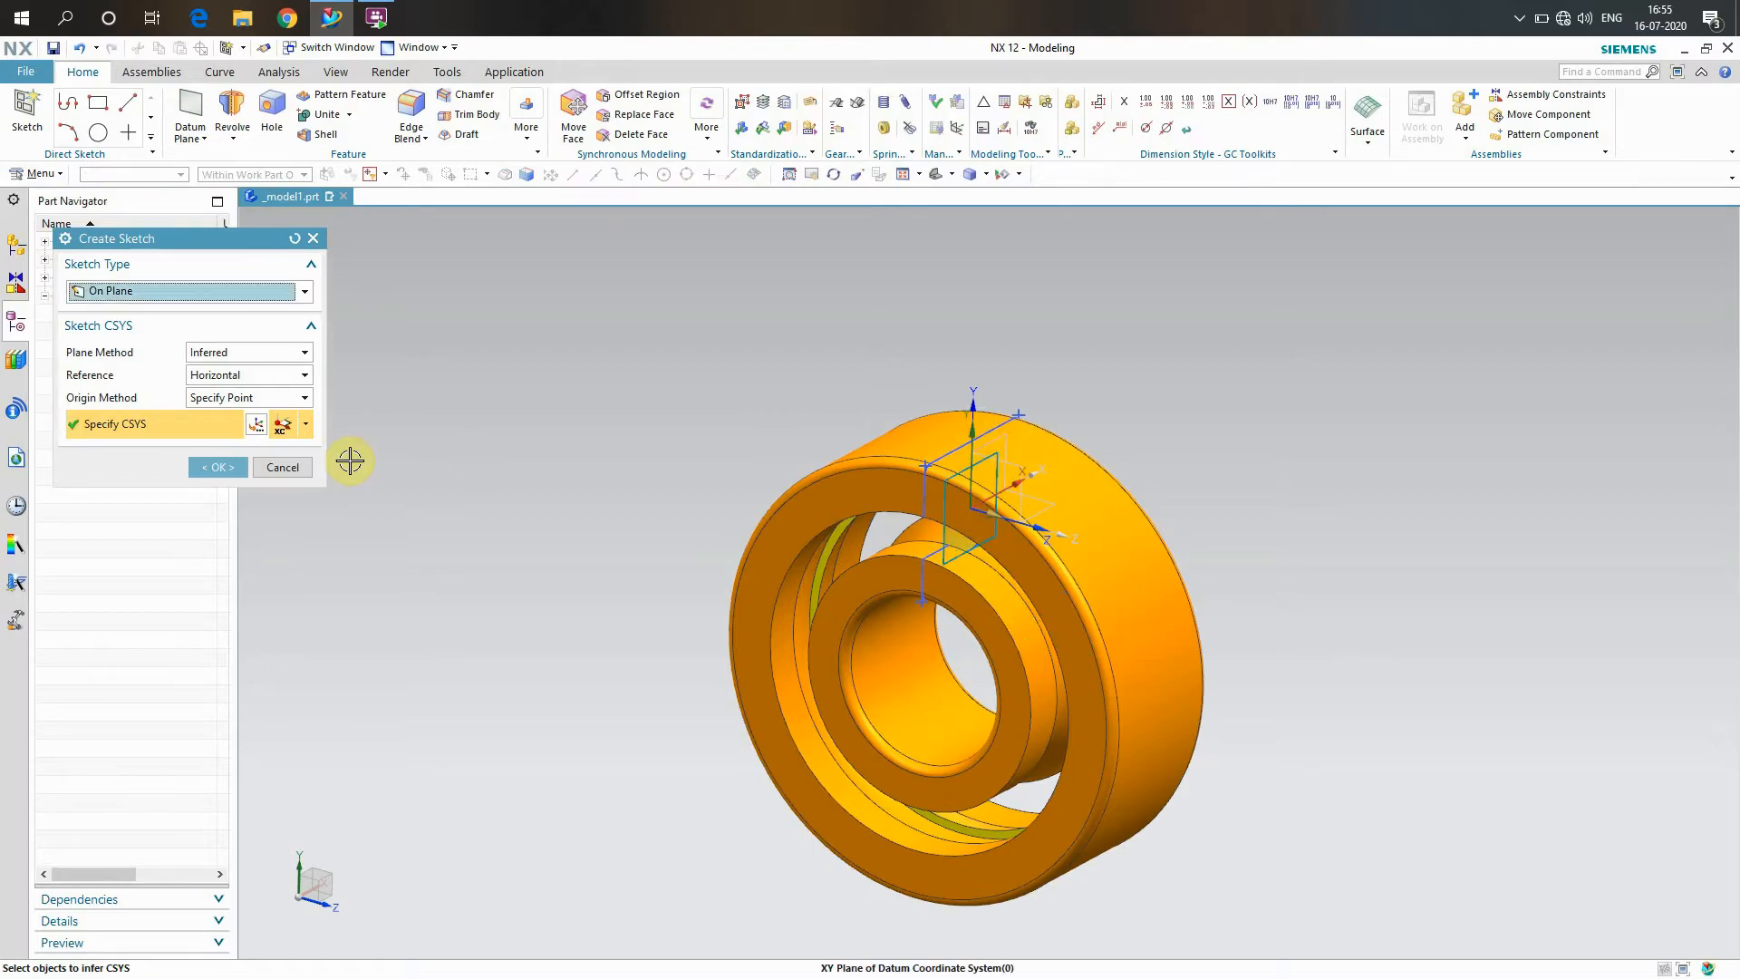
click(219, 468)
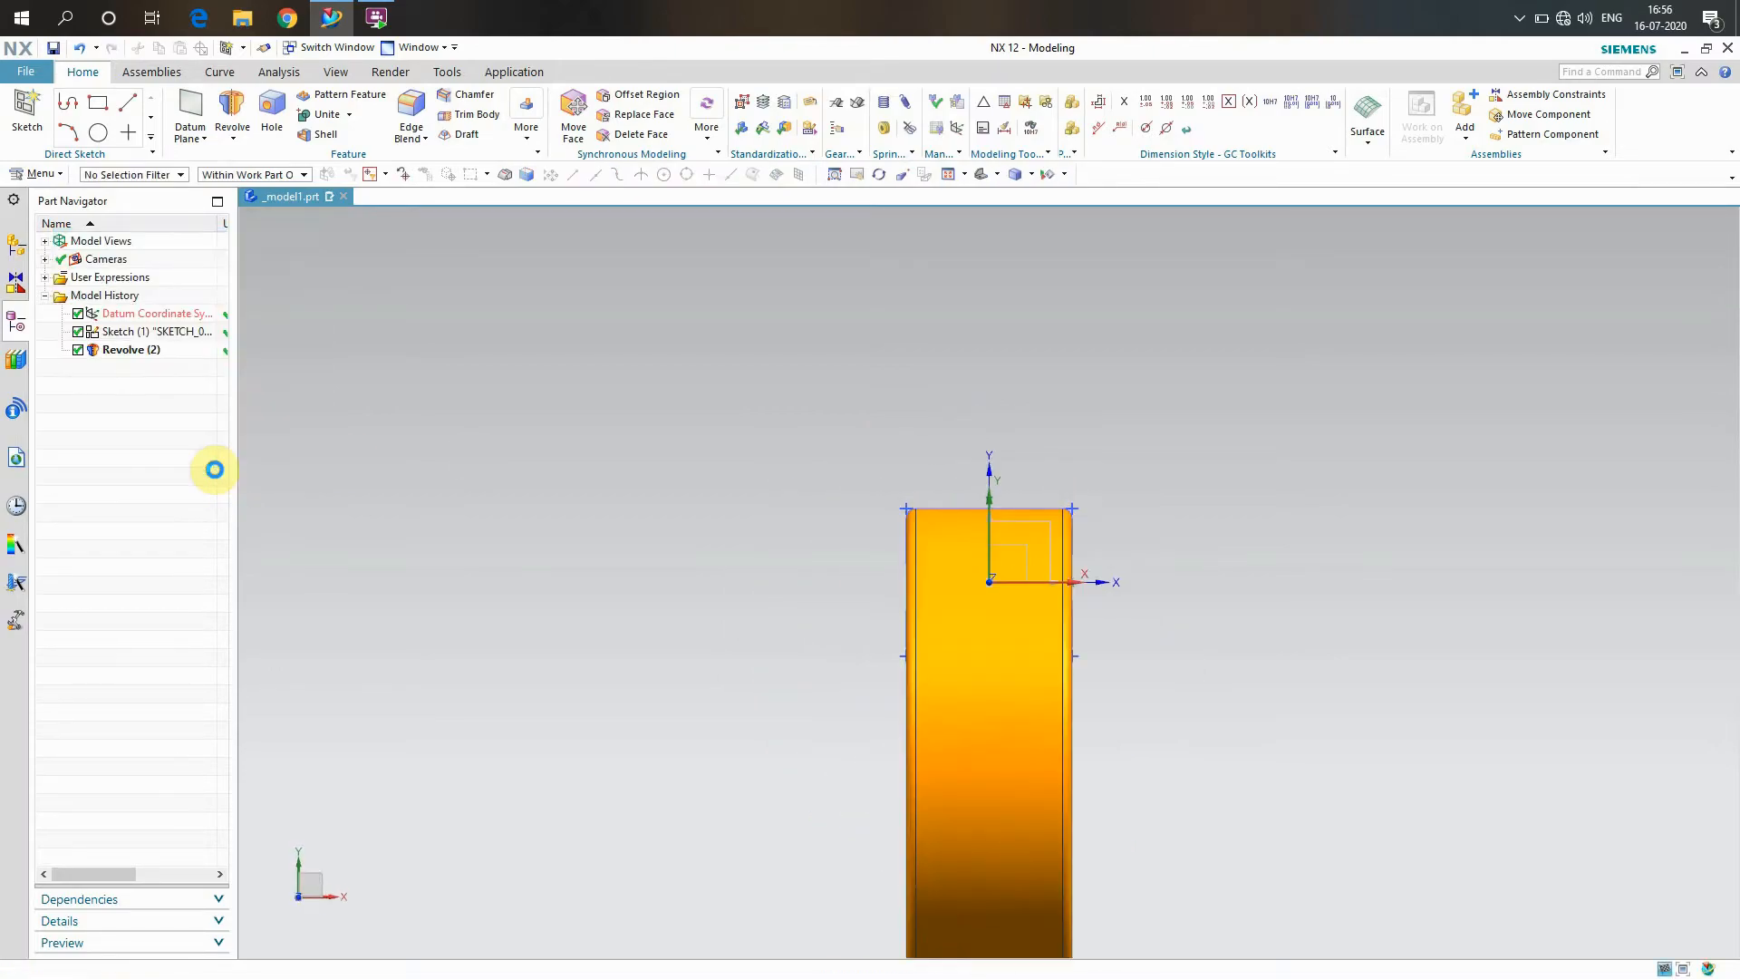
right_click(107, 354)
click(172, 361)
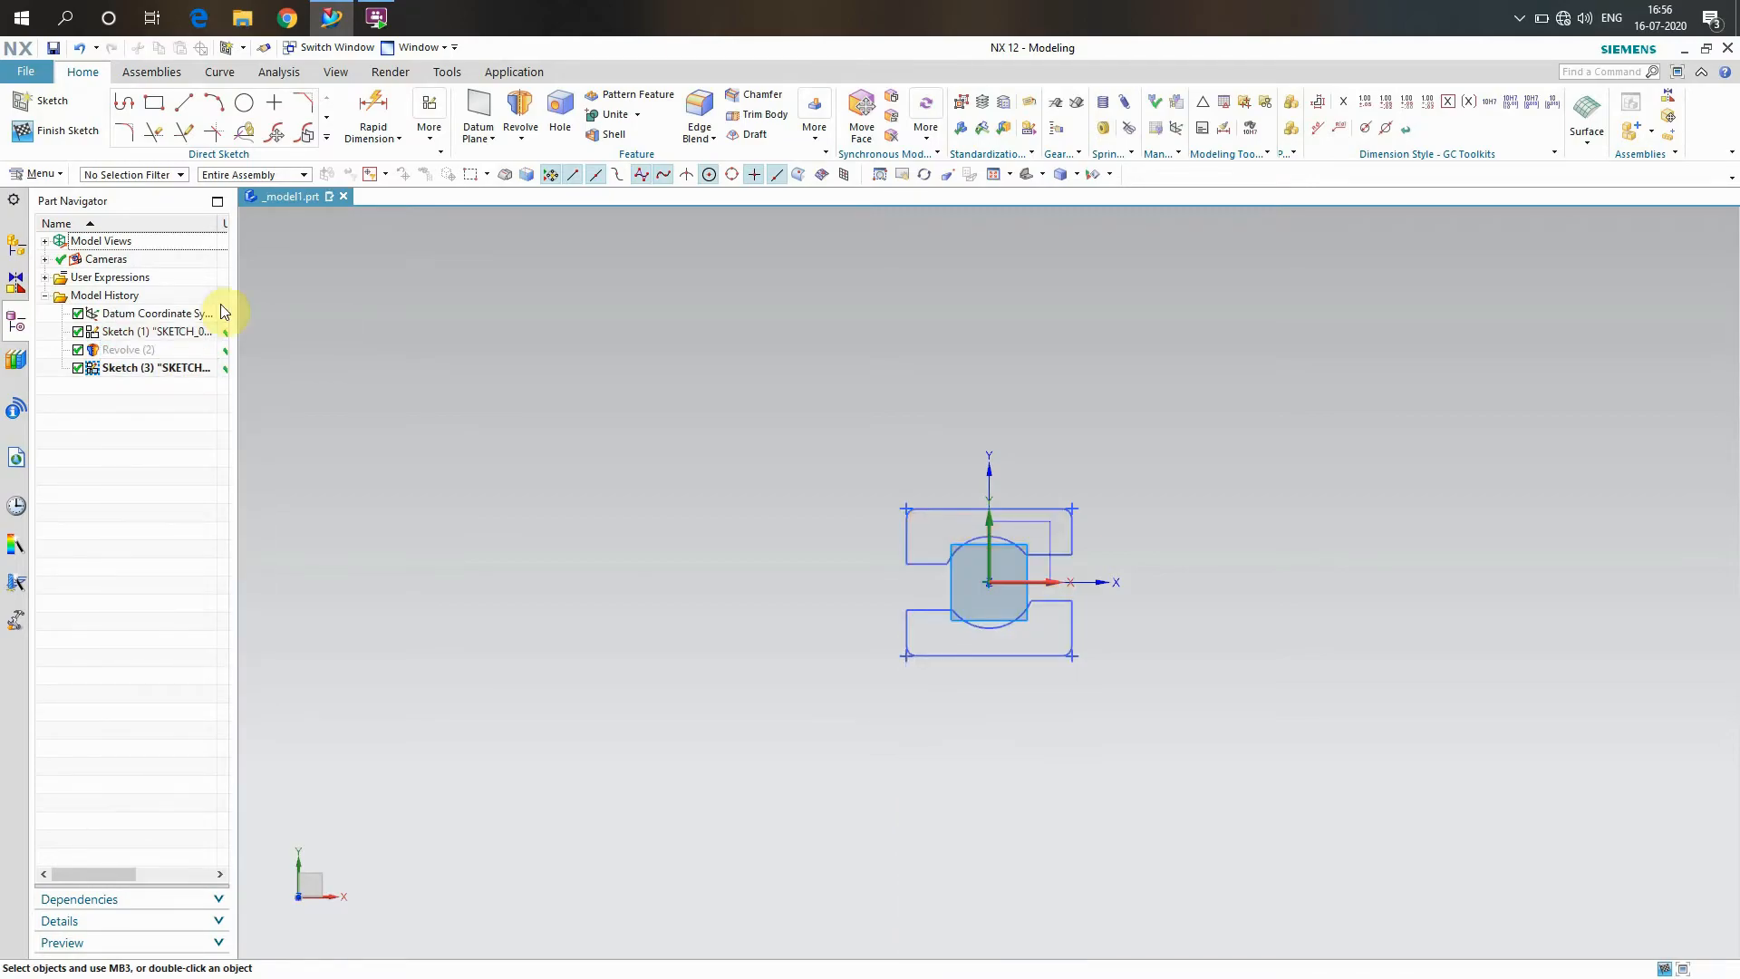
Sketch a circle centred on the sketch origin, sized to coincide with the curved cutouts of the two outlines
click(243, 106)
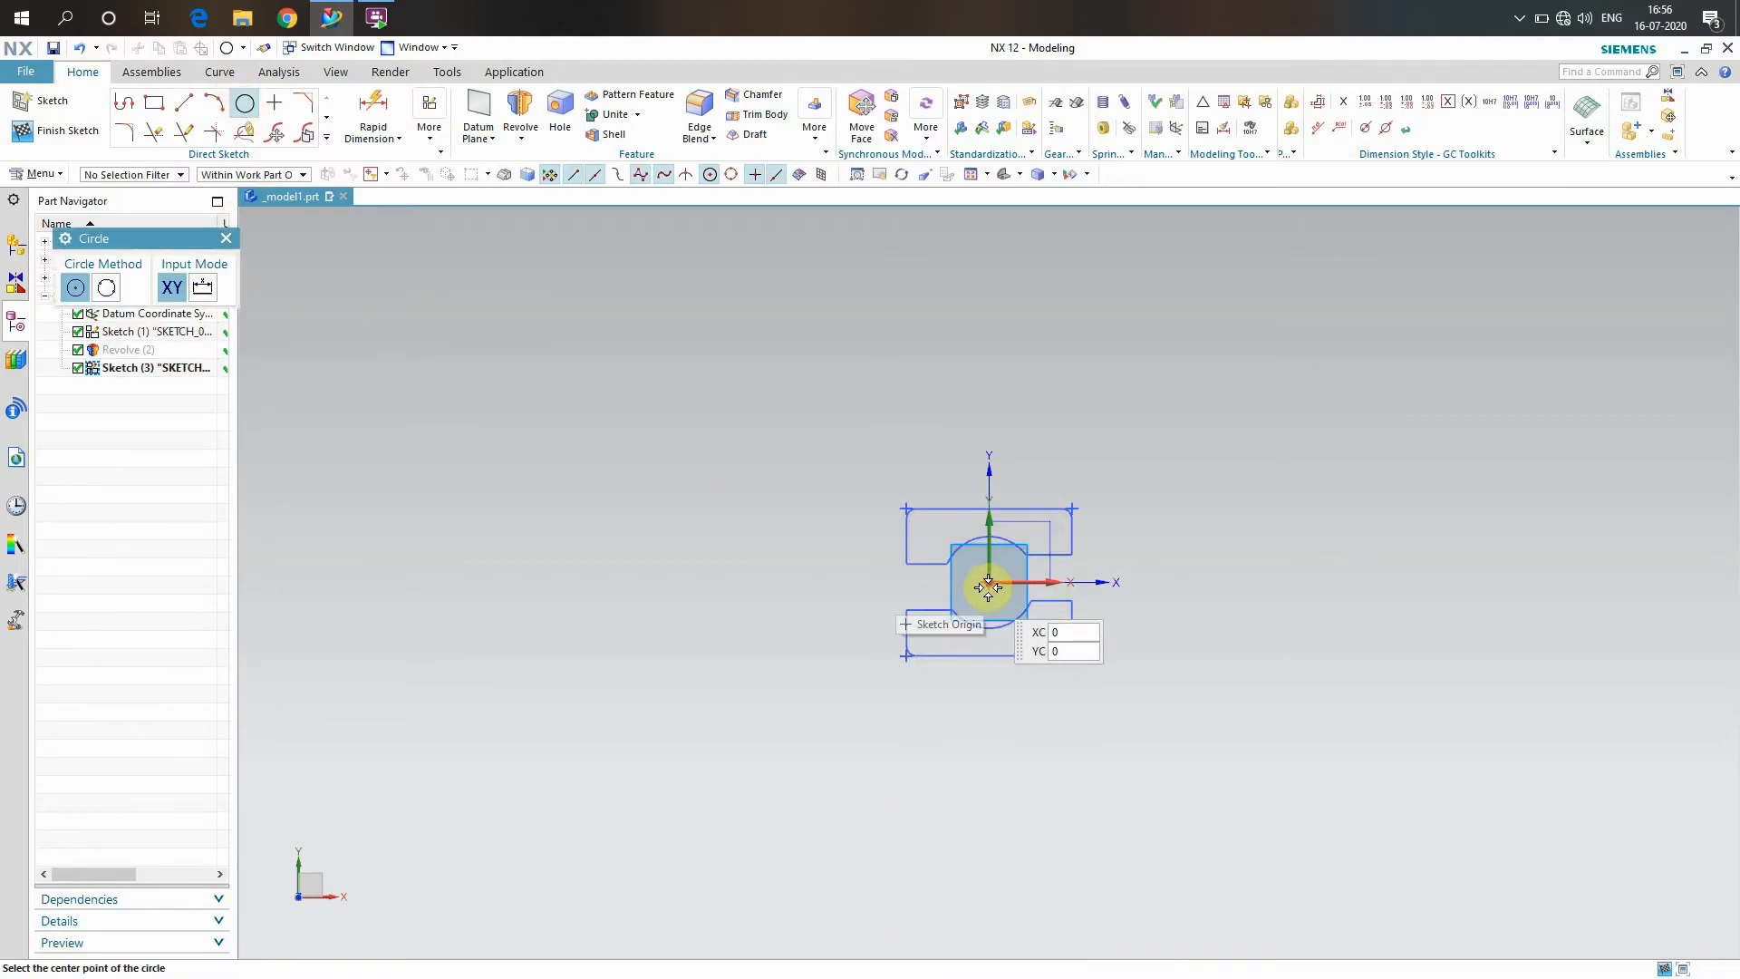
scroll(988, 580, up, 3)
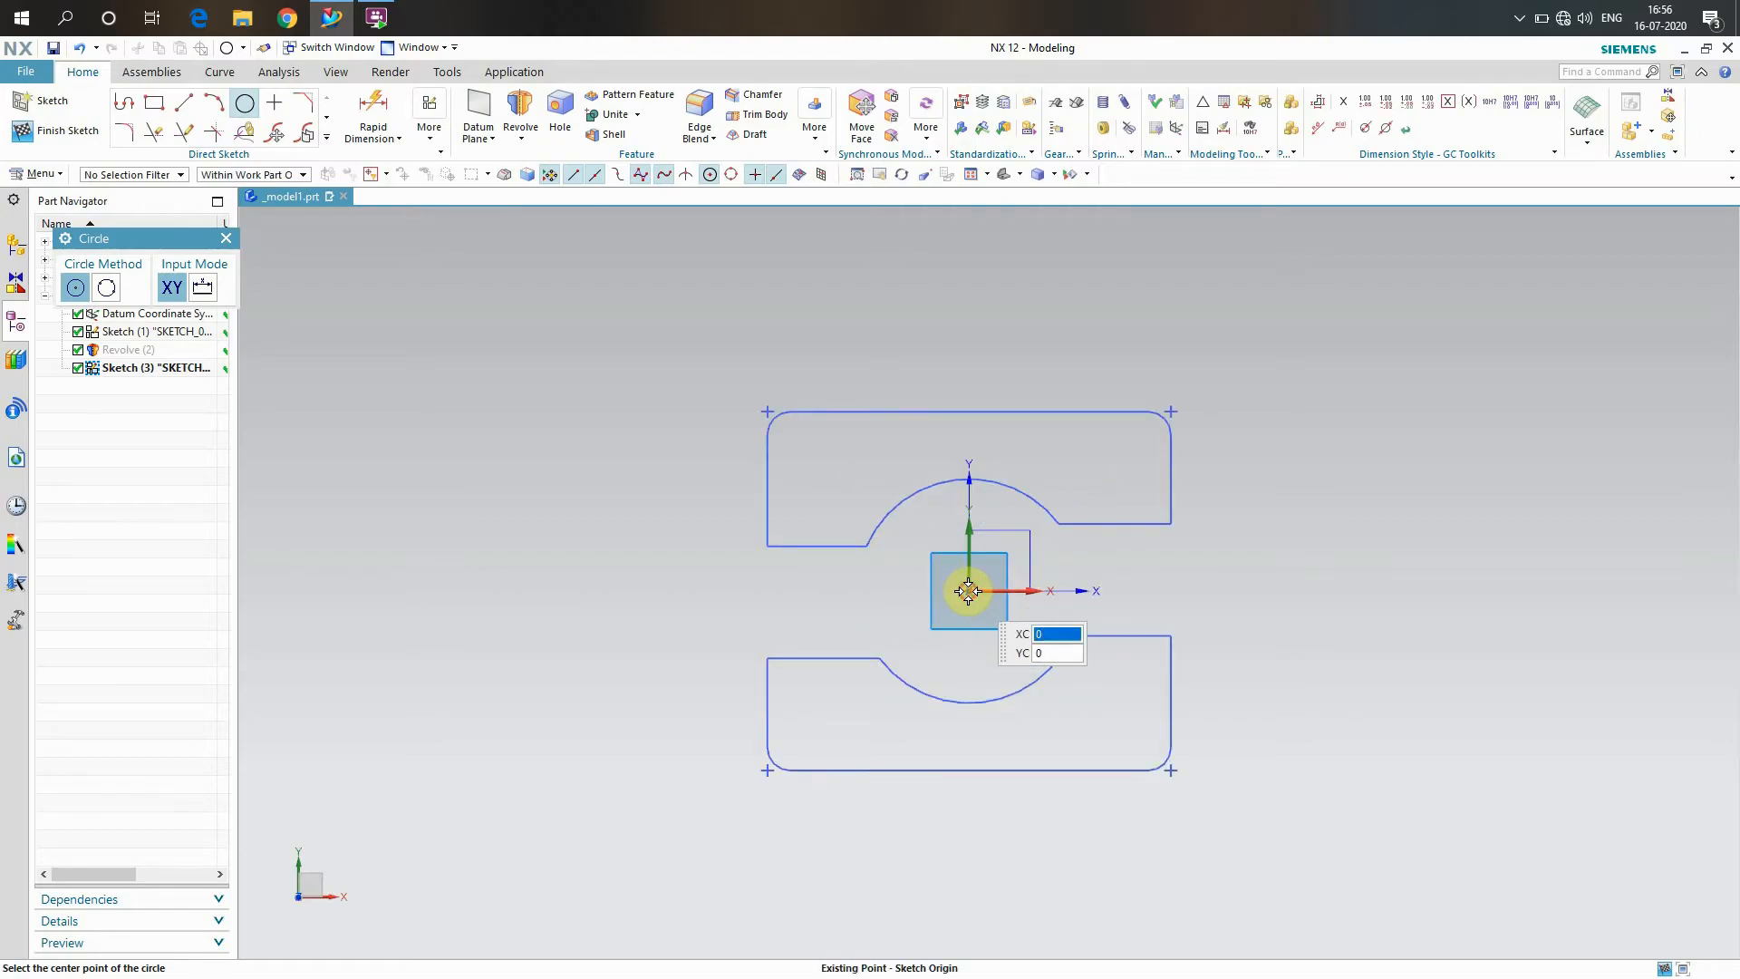
click(968, 591)
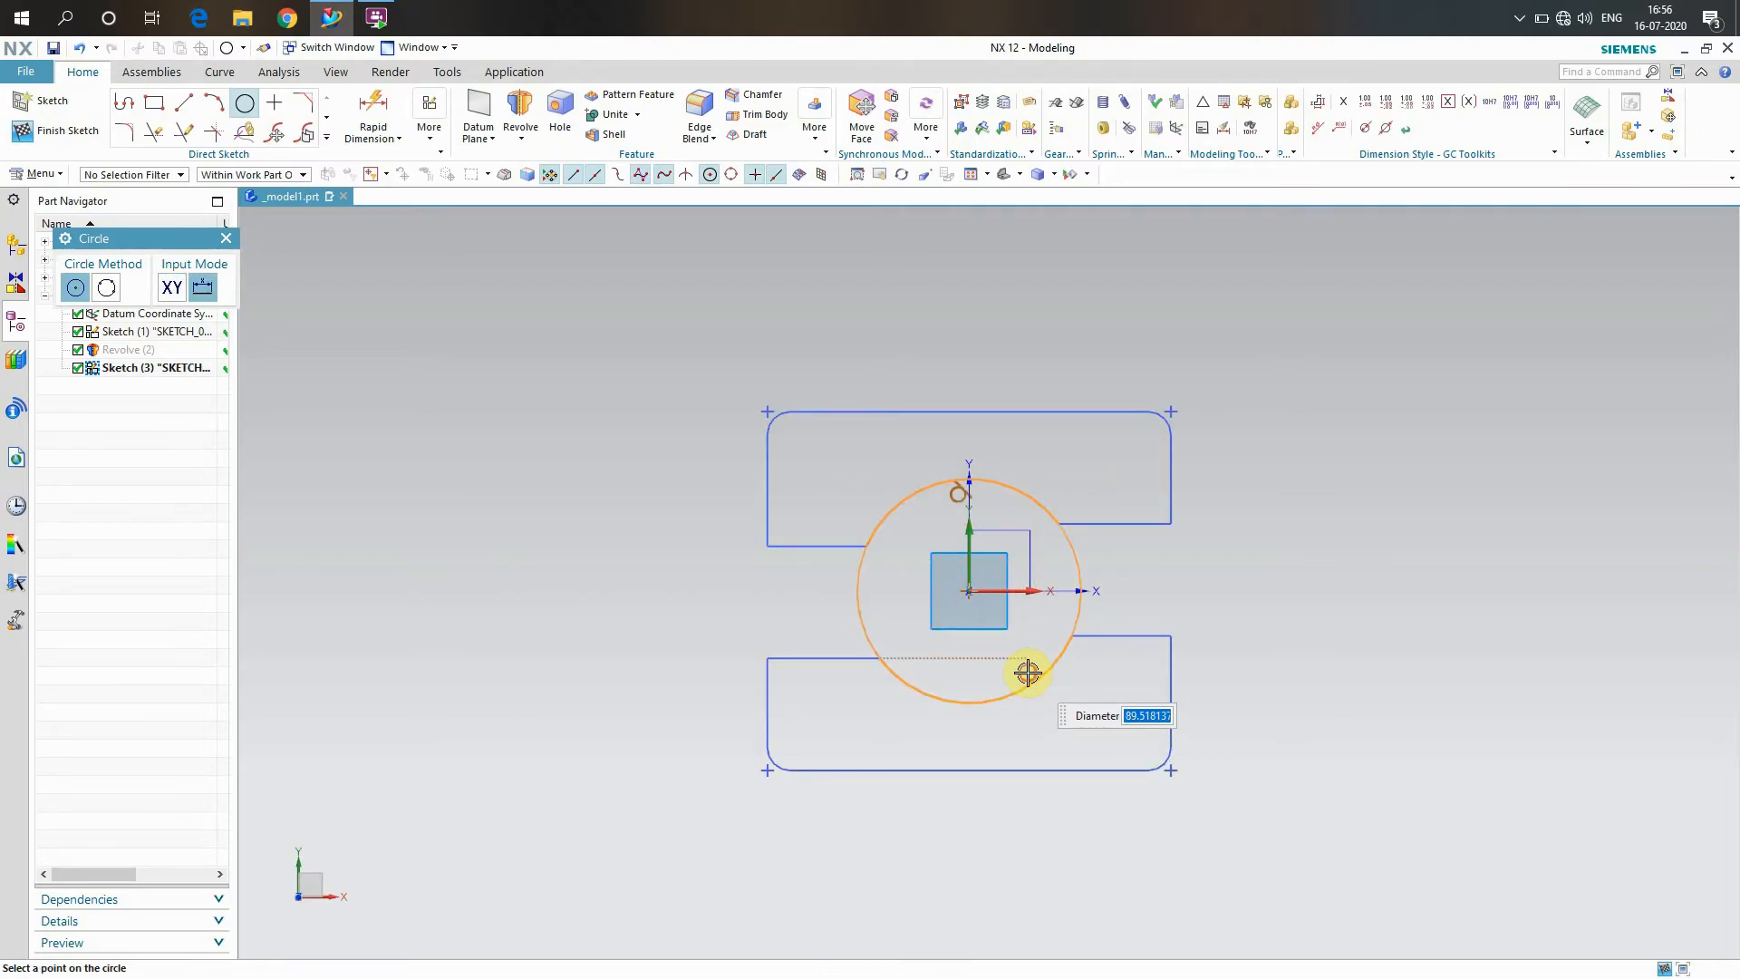
click(1027, 672)
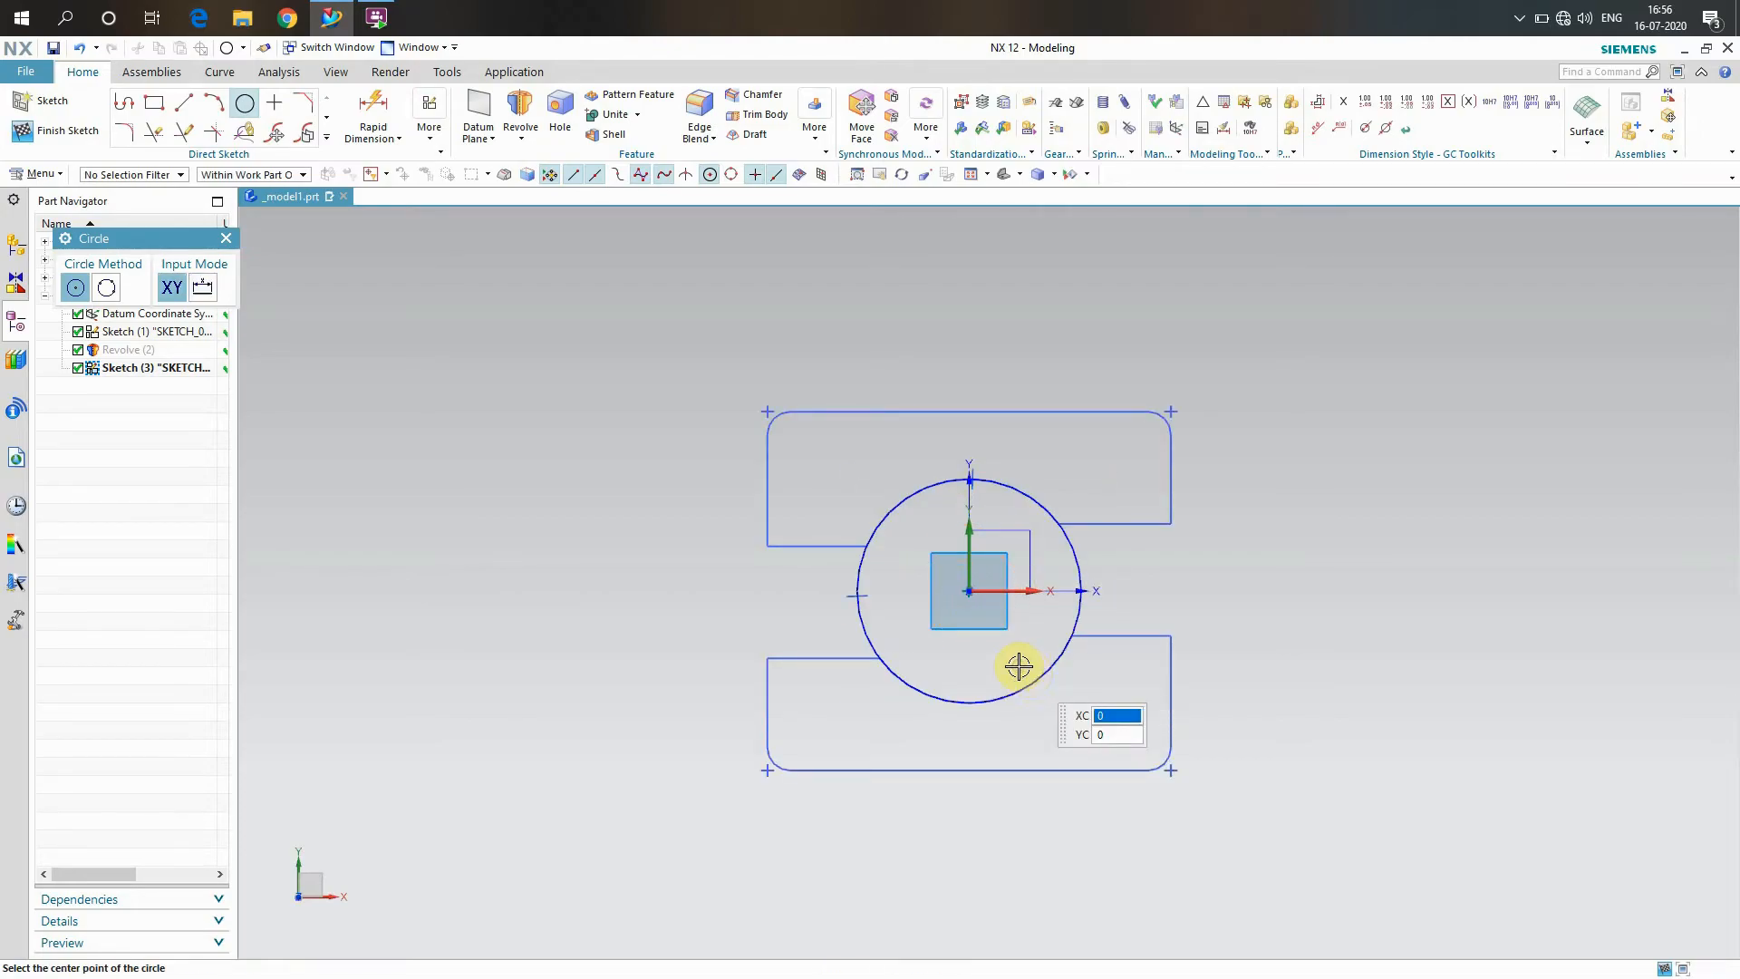
click(227, 239)
Draw a vertical line about 137 mm long through the circle near its centre, extending past the circle at both ends
click(195, 107)
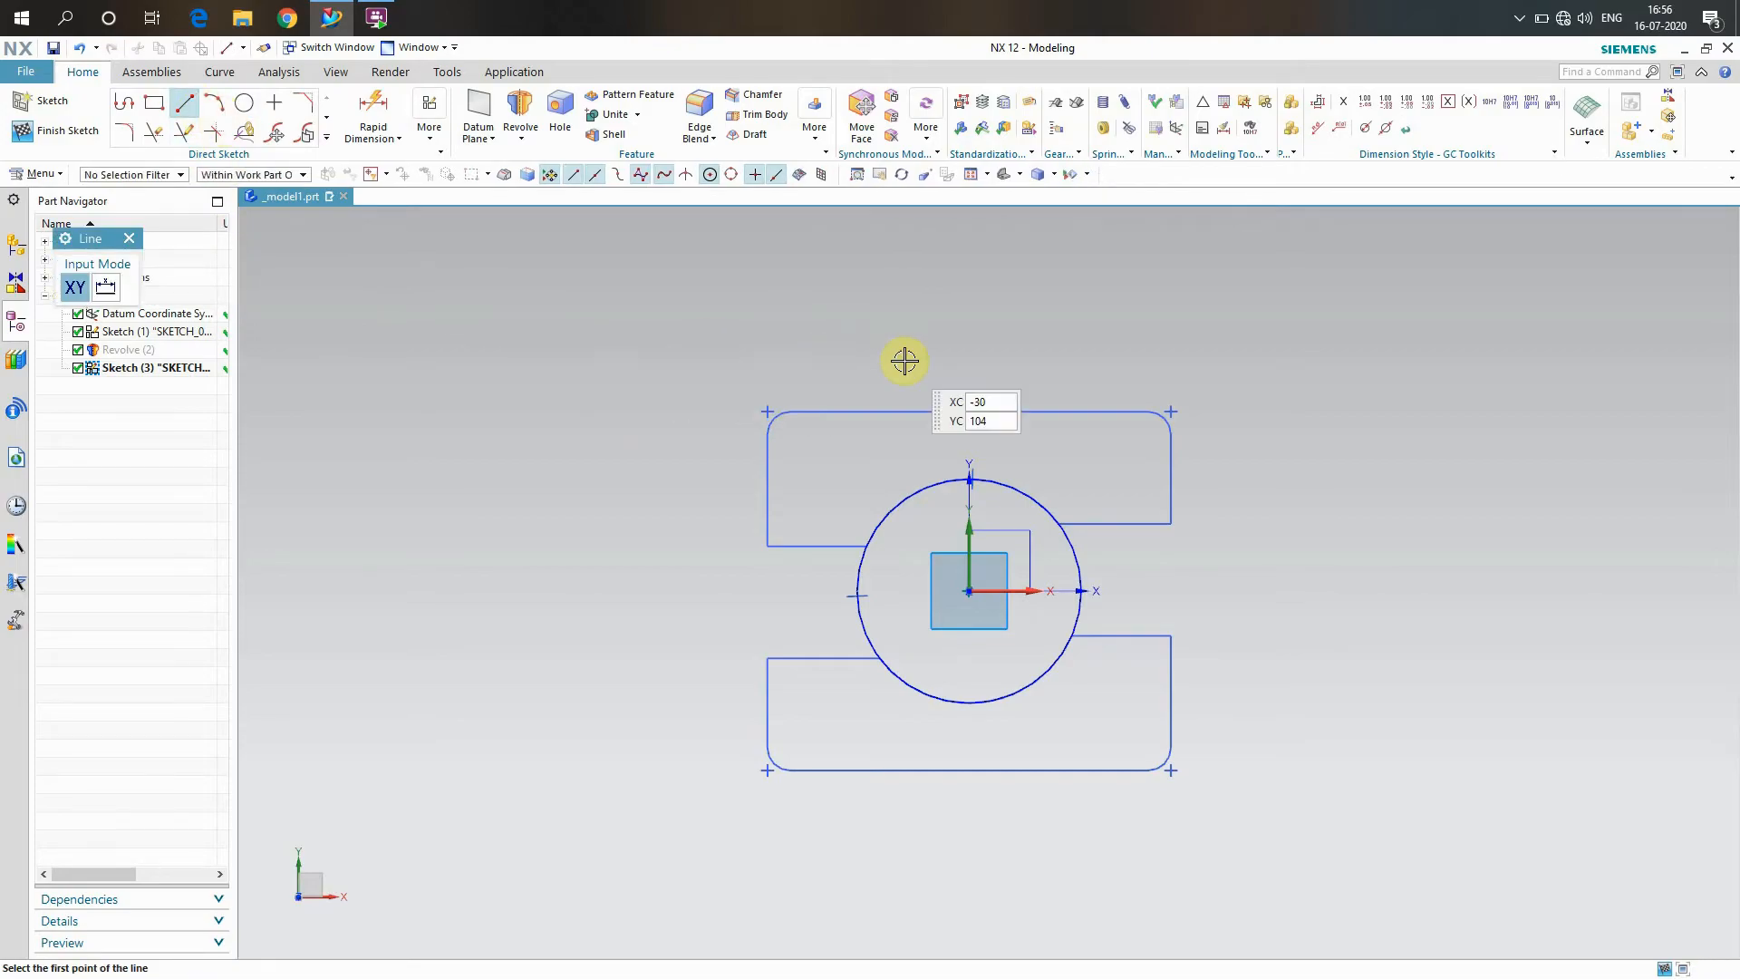
click(971, 437)
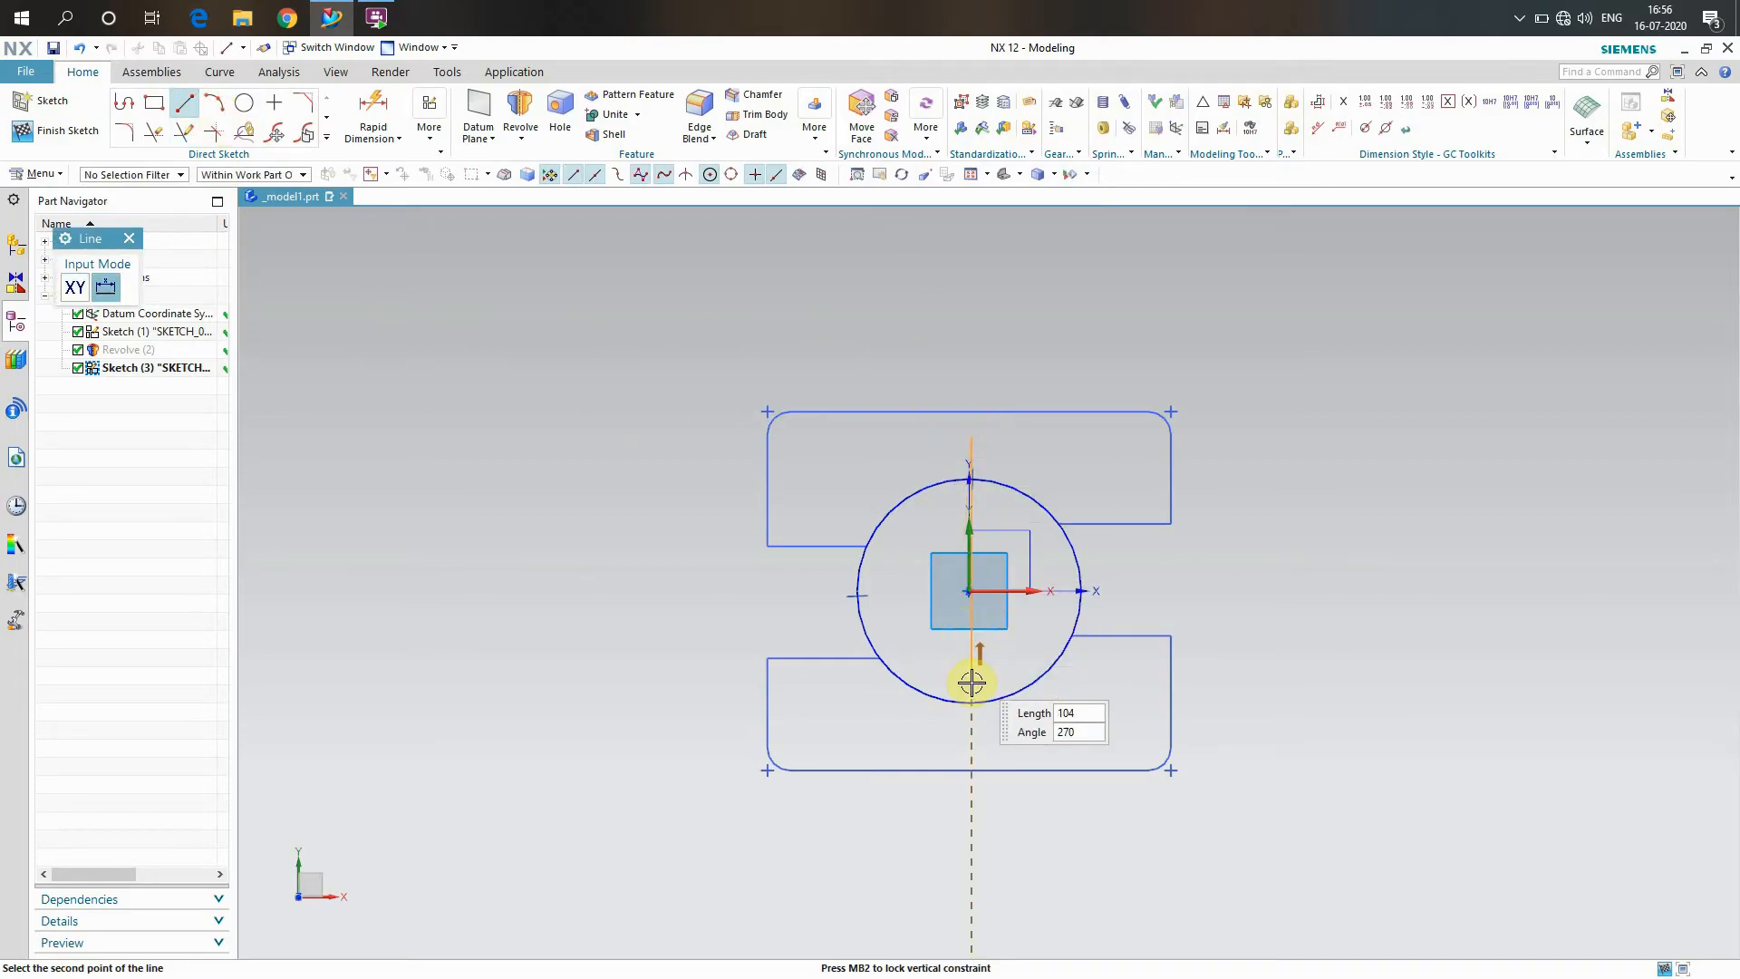
click(970, 745)
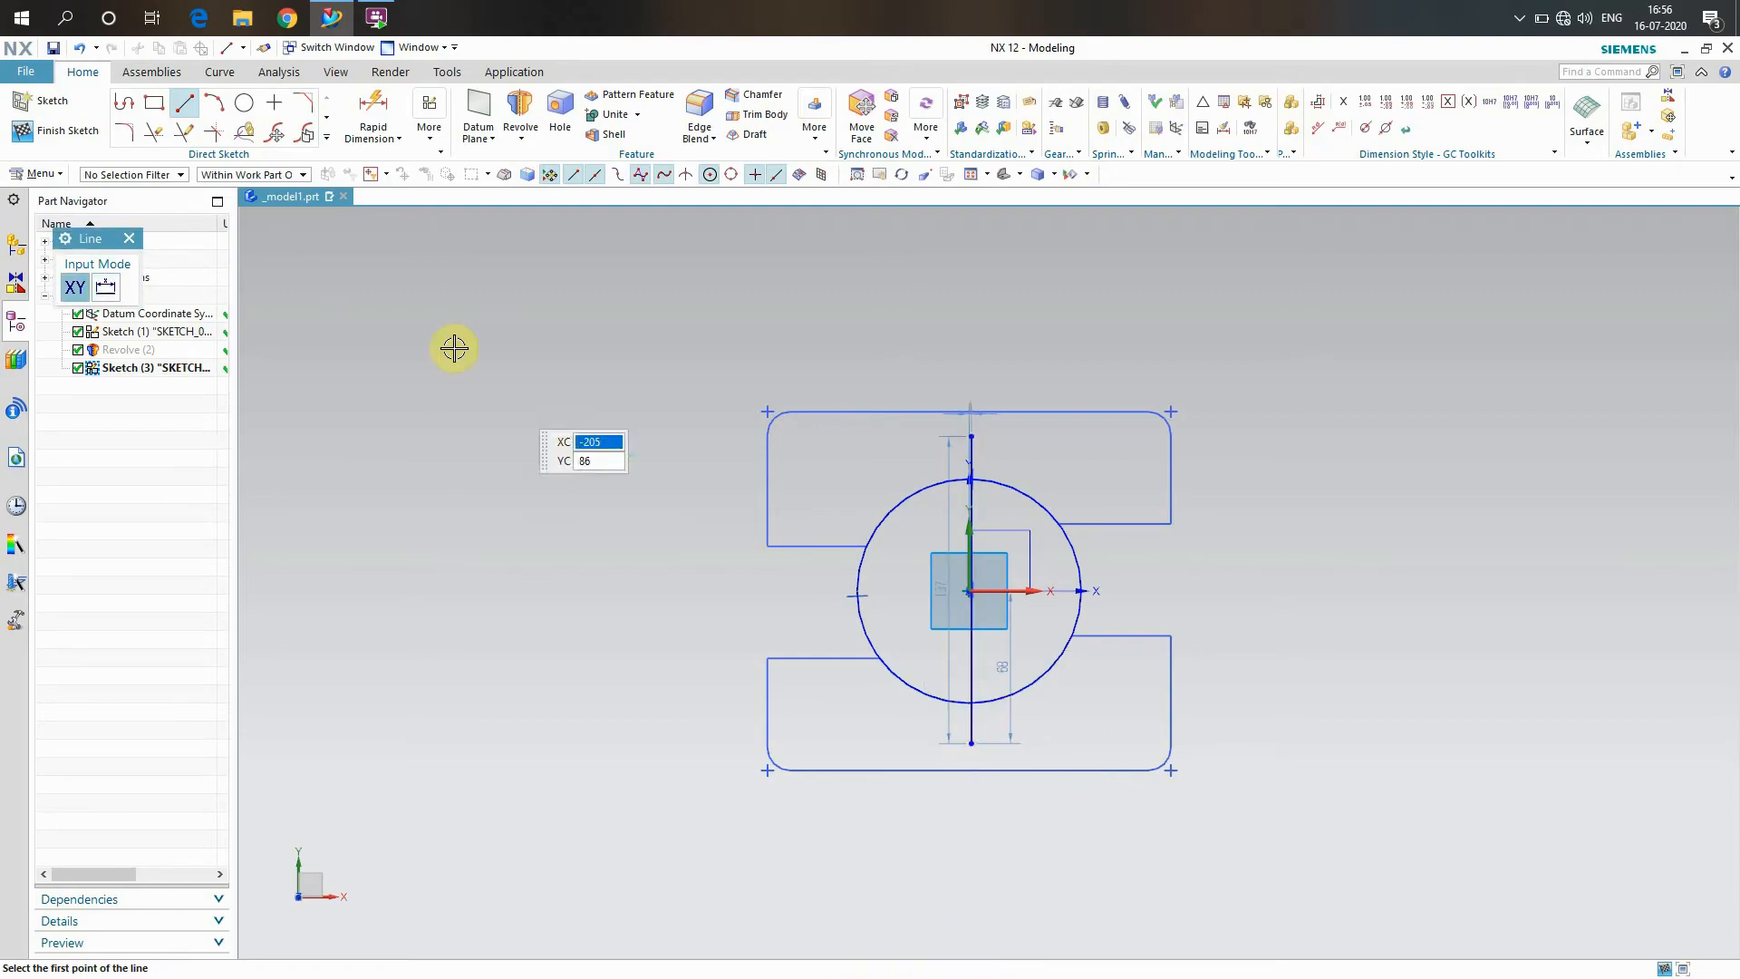
click(129, 239)
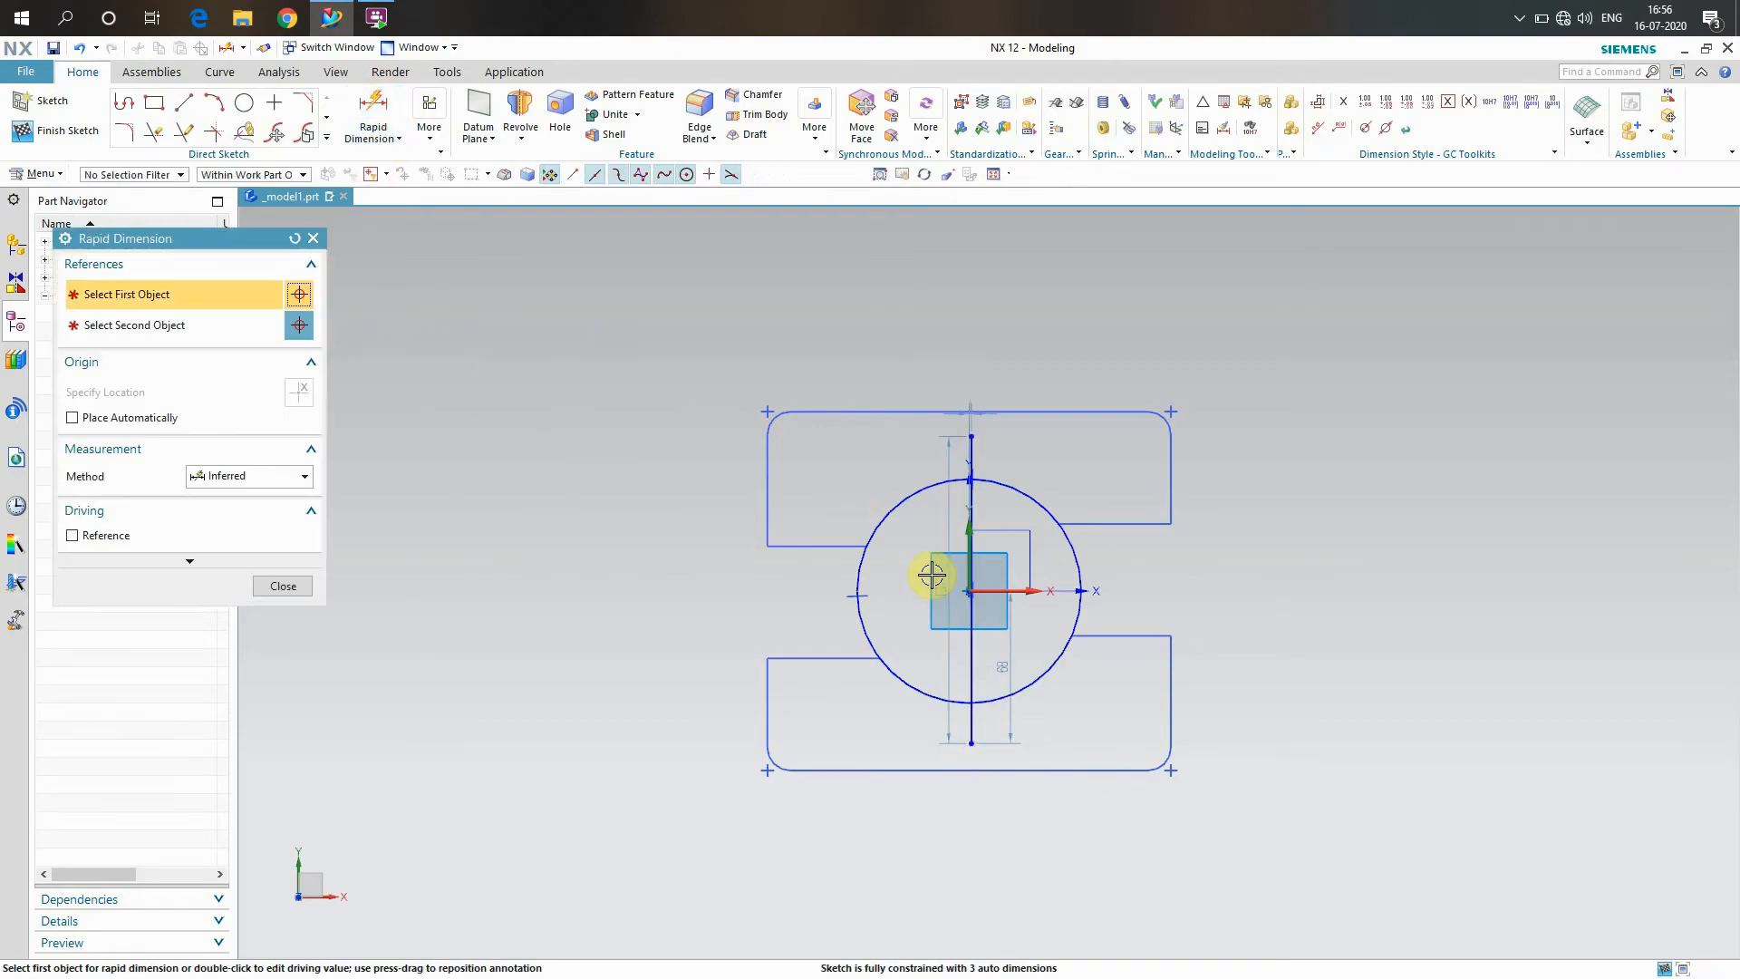
Dimension the horizontal distance between the sketch origin and the vertical line, and set it to 0
scroll(970, 589, down, 5)
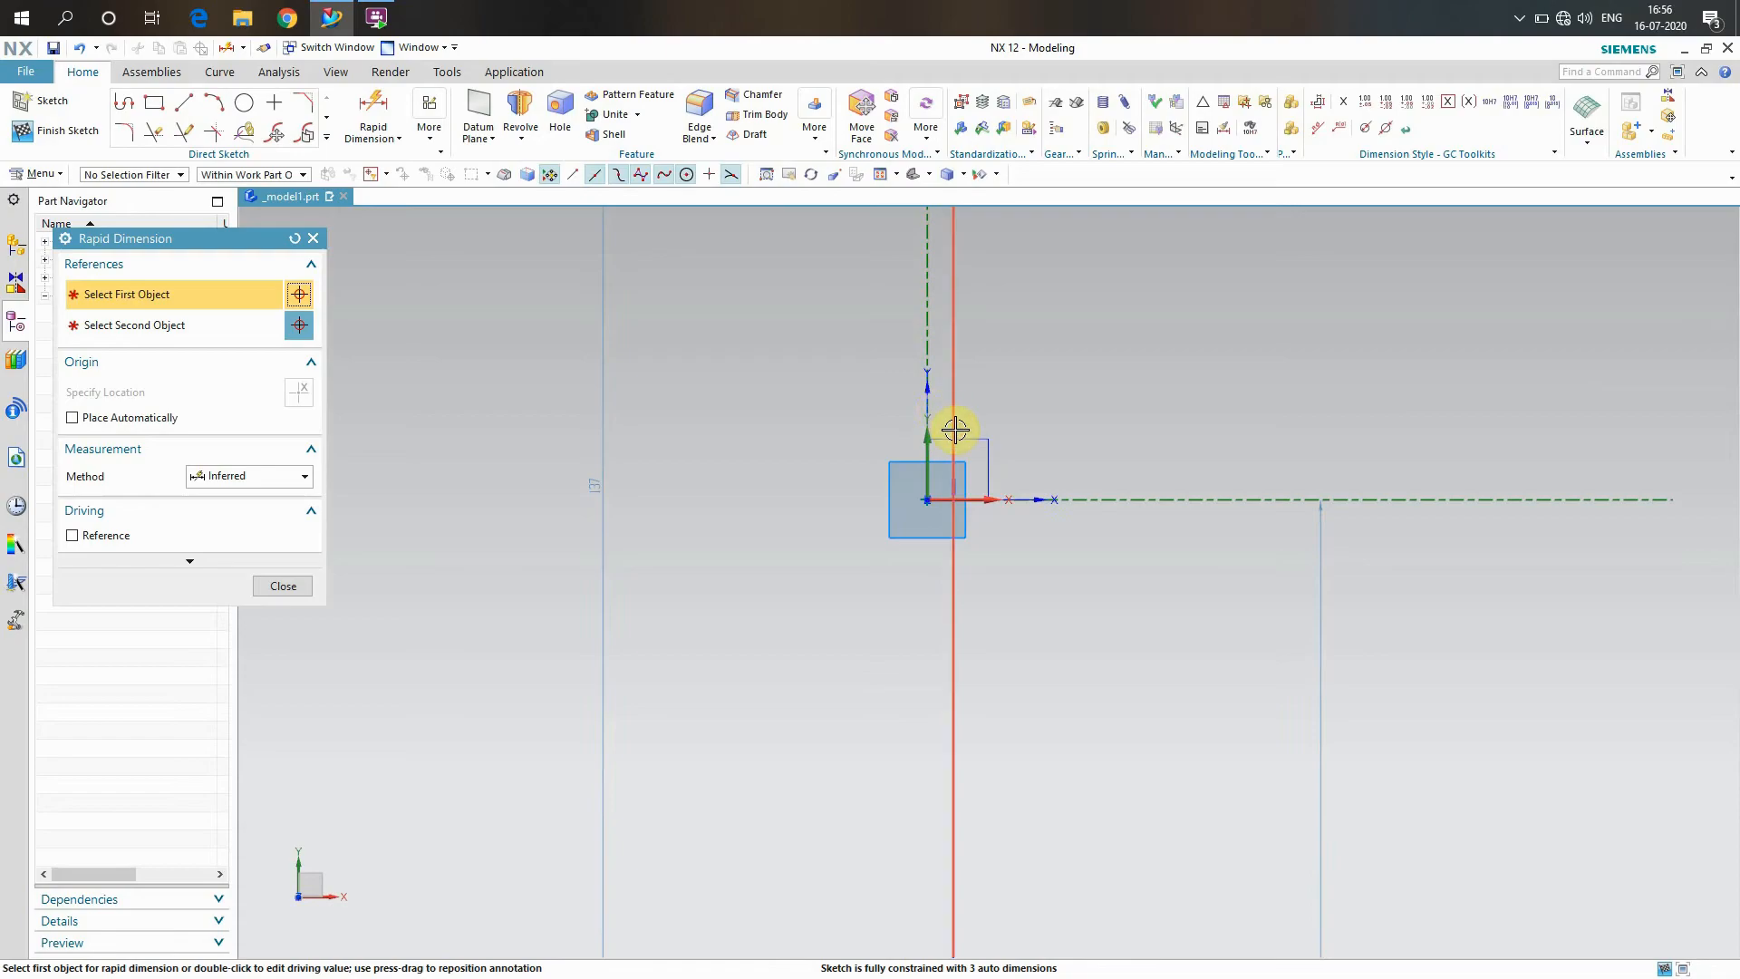
click(926, 494)
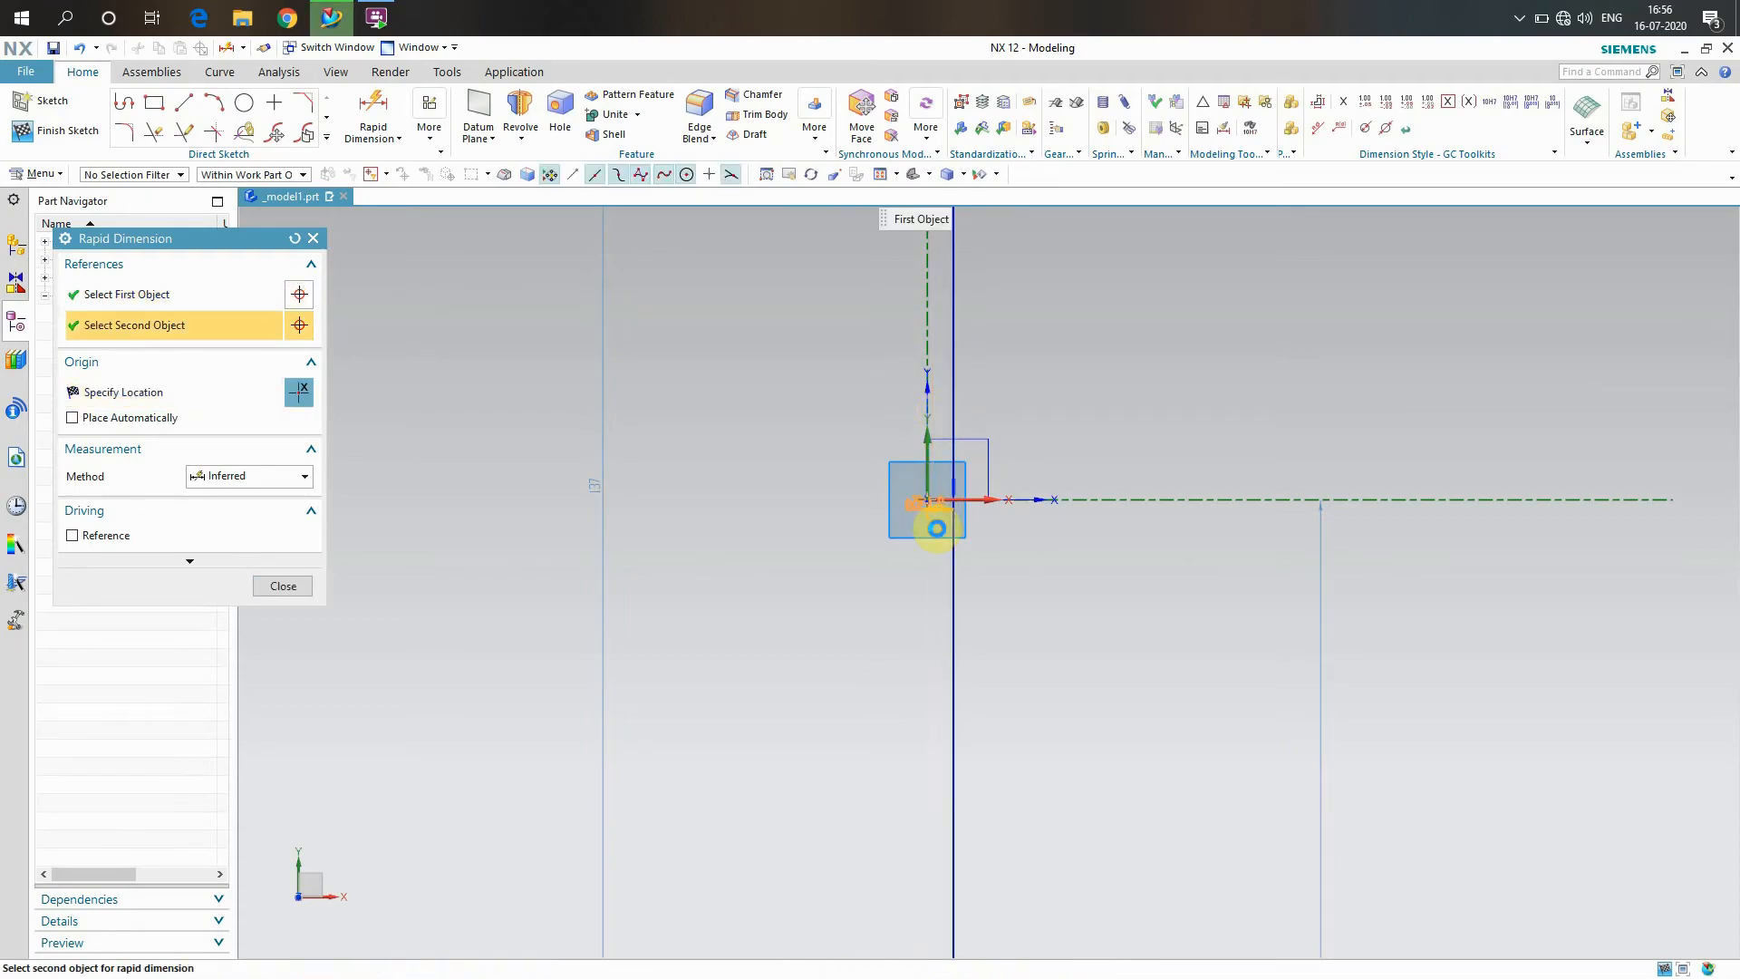
click(936, 538)
click(933, 543)
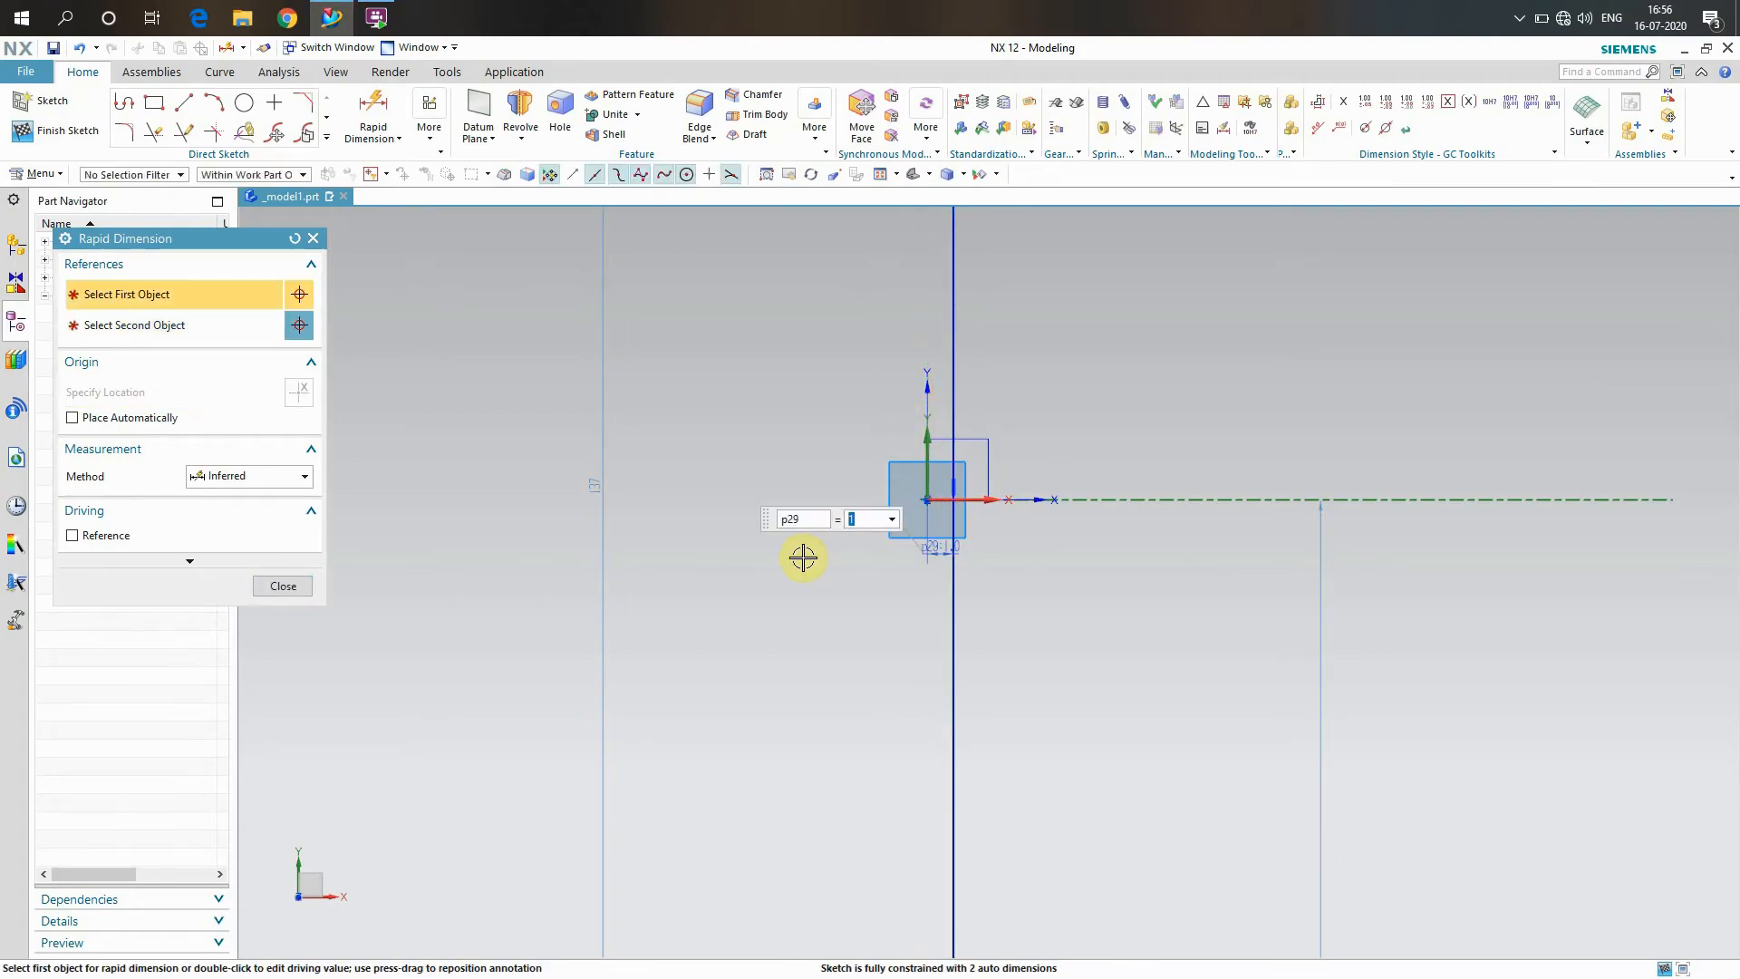
text(0)
key(Return)
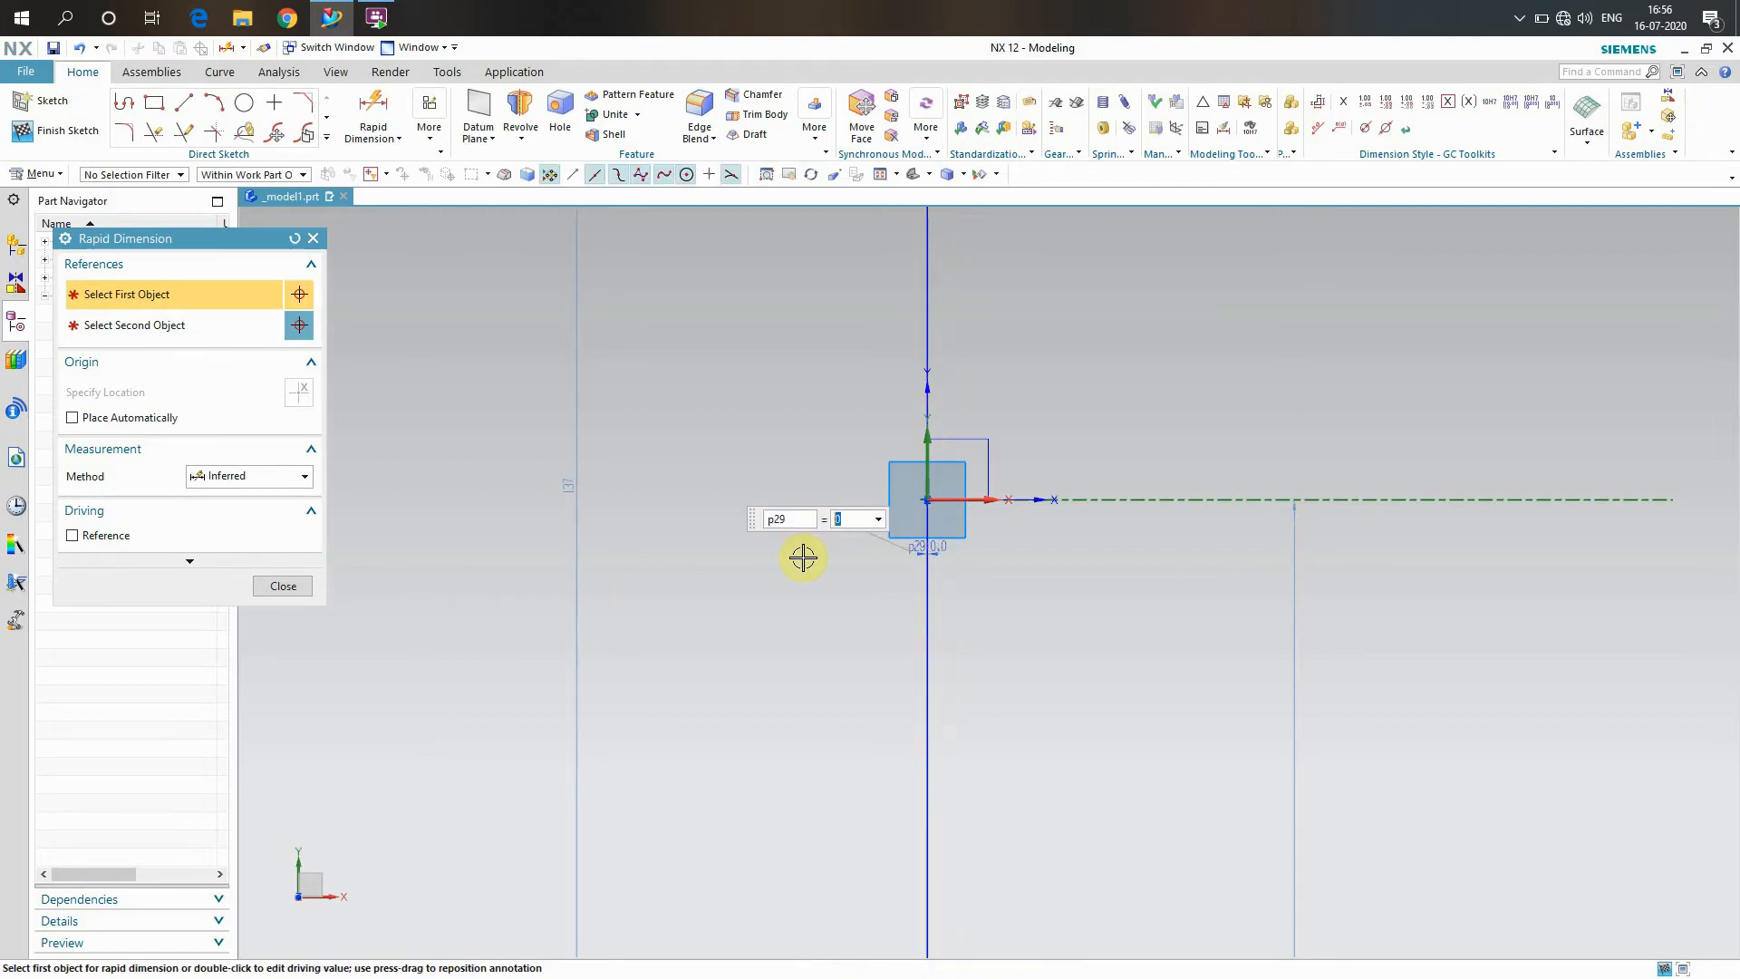
click(283, 585)
Trim the line ends outside the circle and the circle's half on the negative X side, and finish the sketch
scroll(788, 490, down, 5)
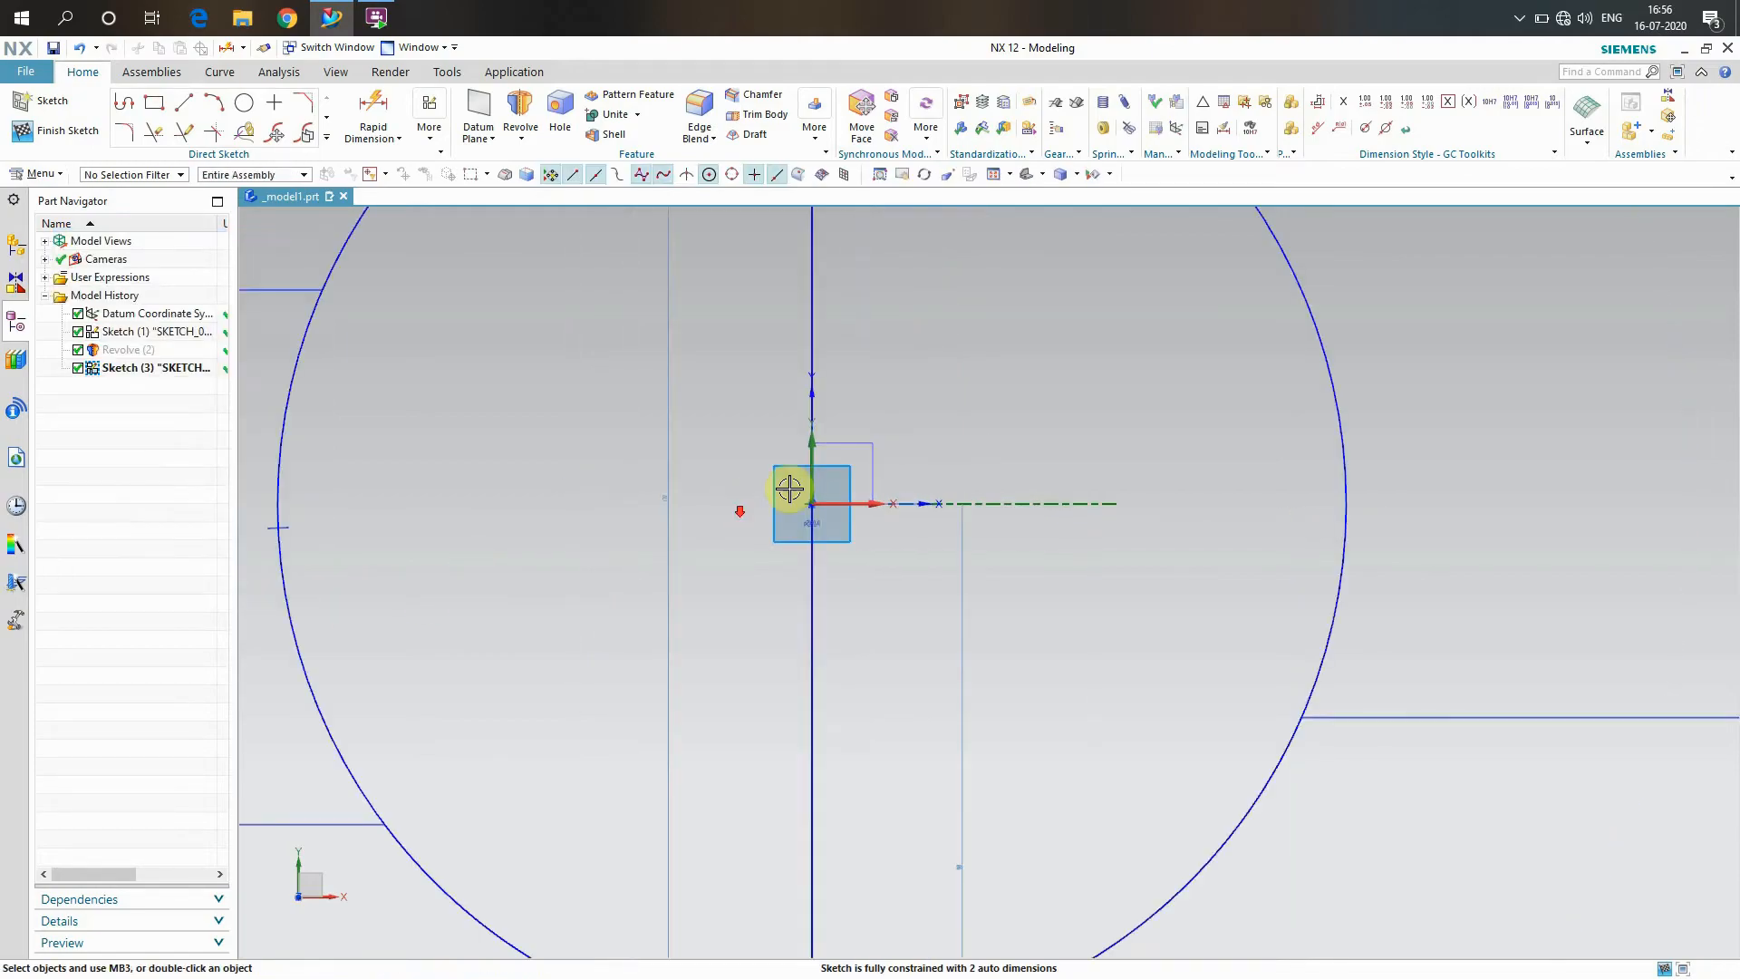
click(155, 132)
scroll(649, 385, up, 2)
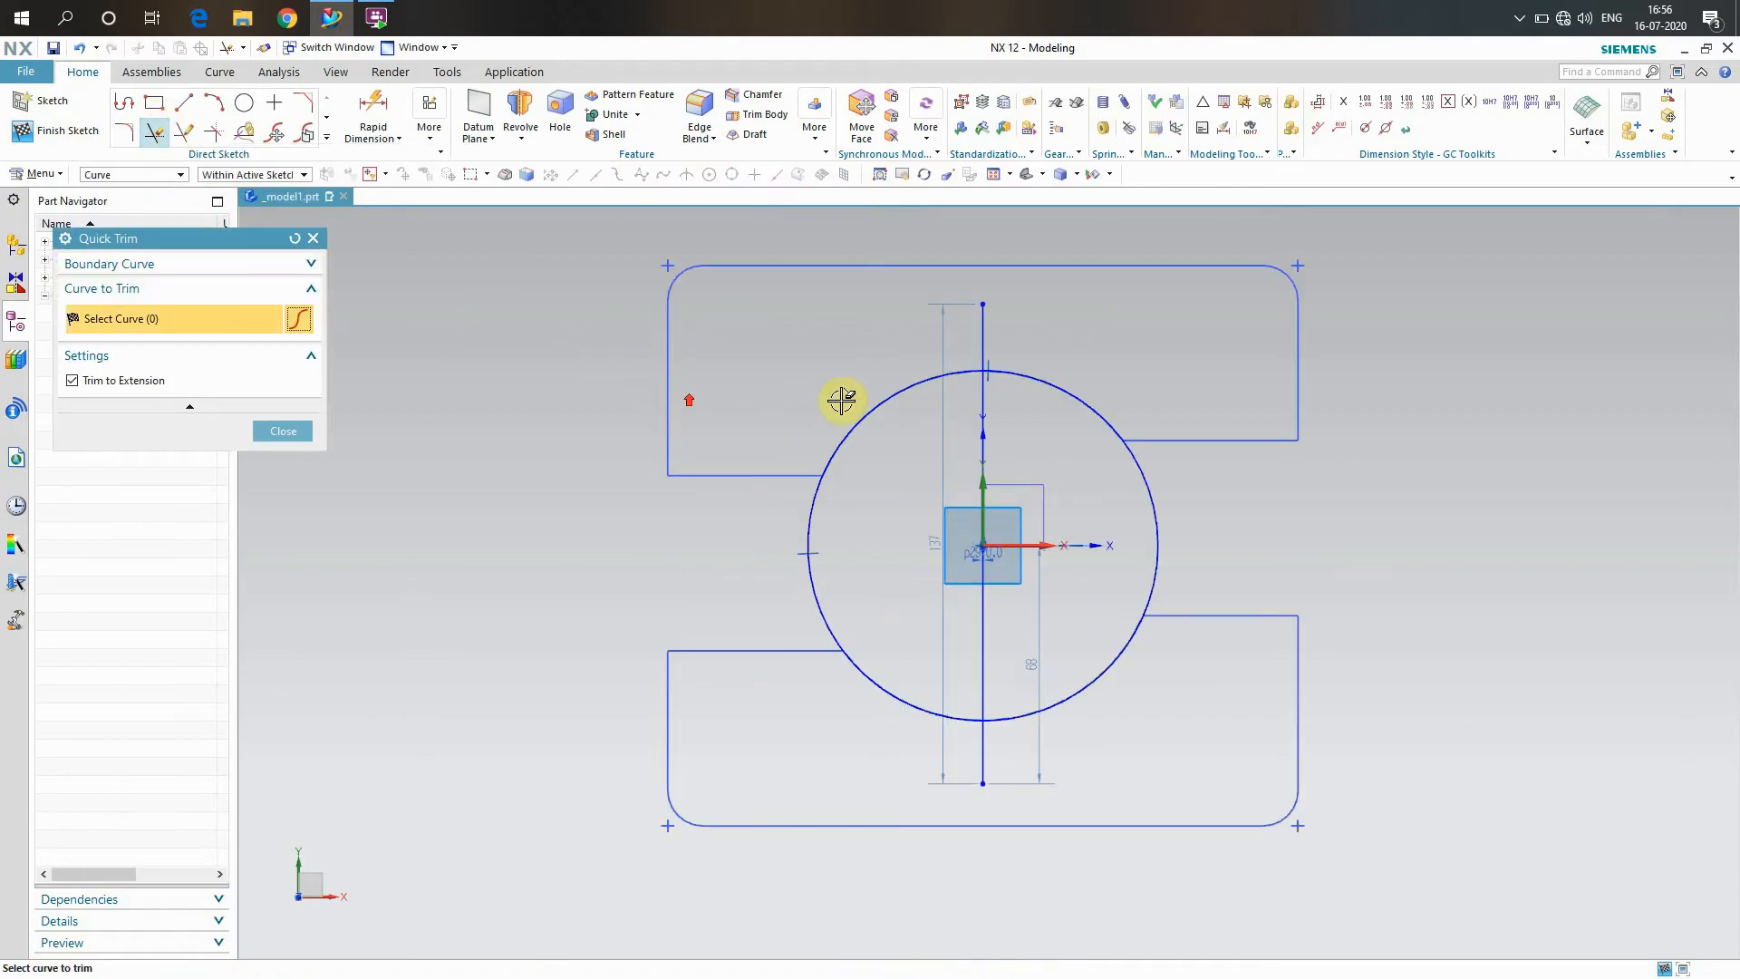
drag(961, 322, 939, 340)
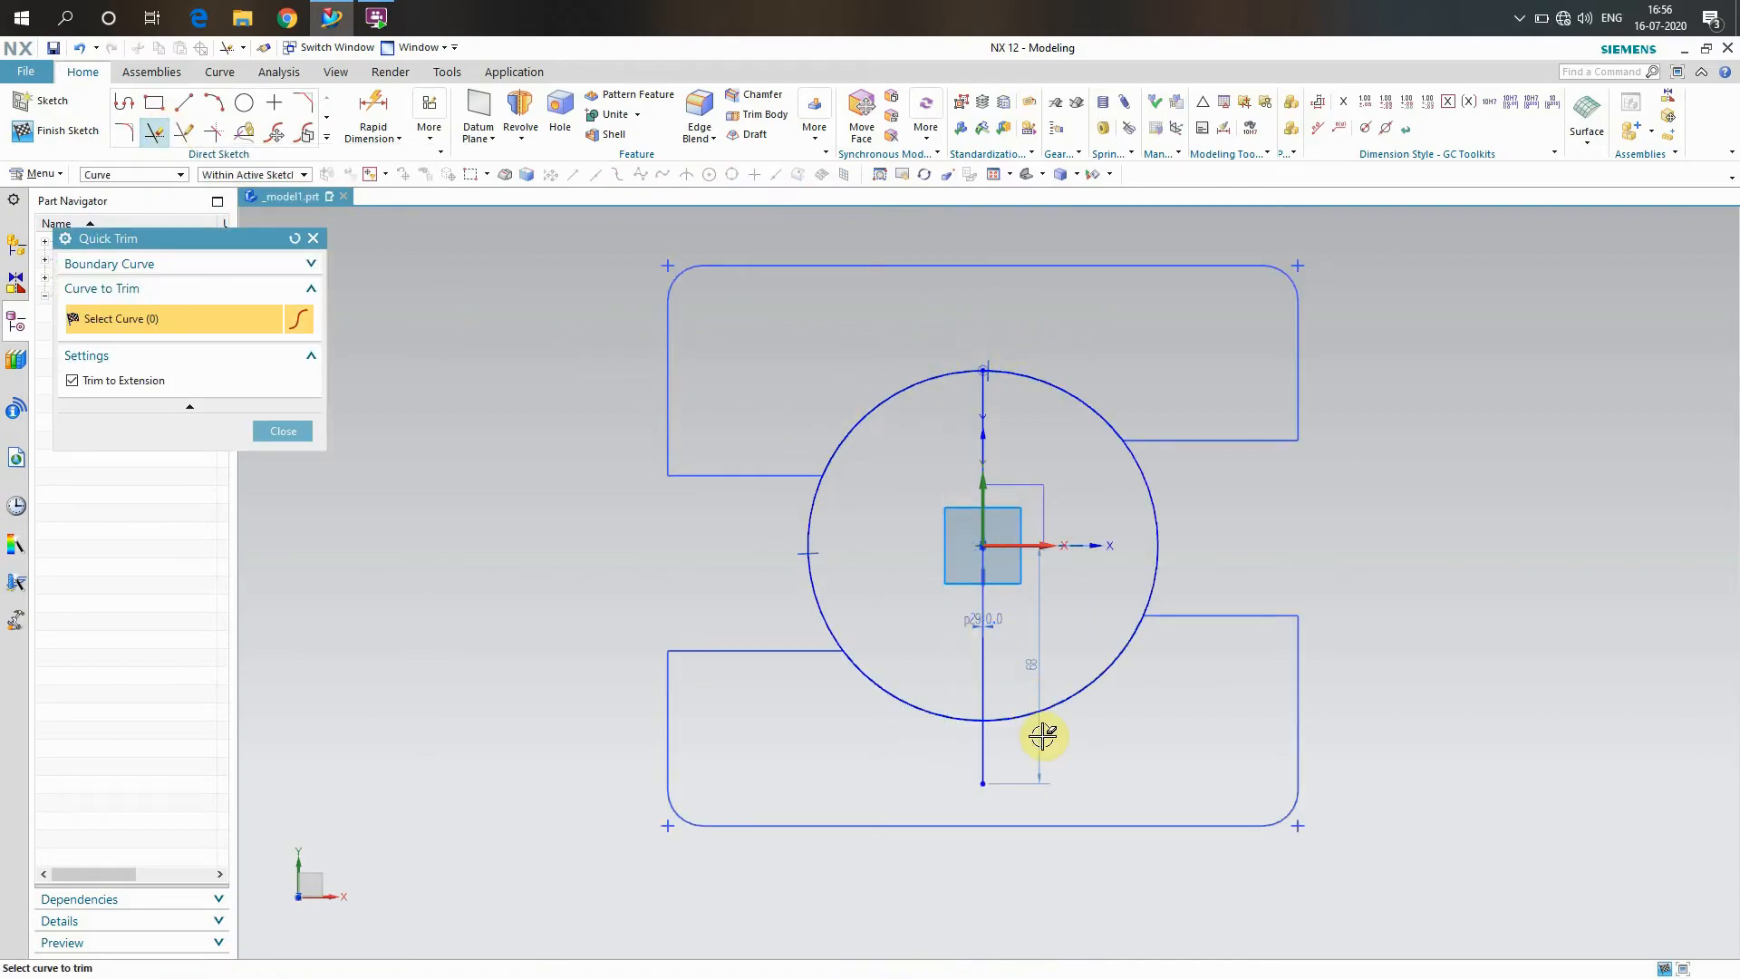
drag(773, 570, 863, 565)
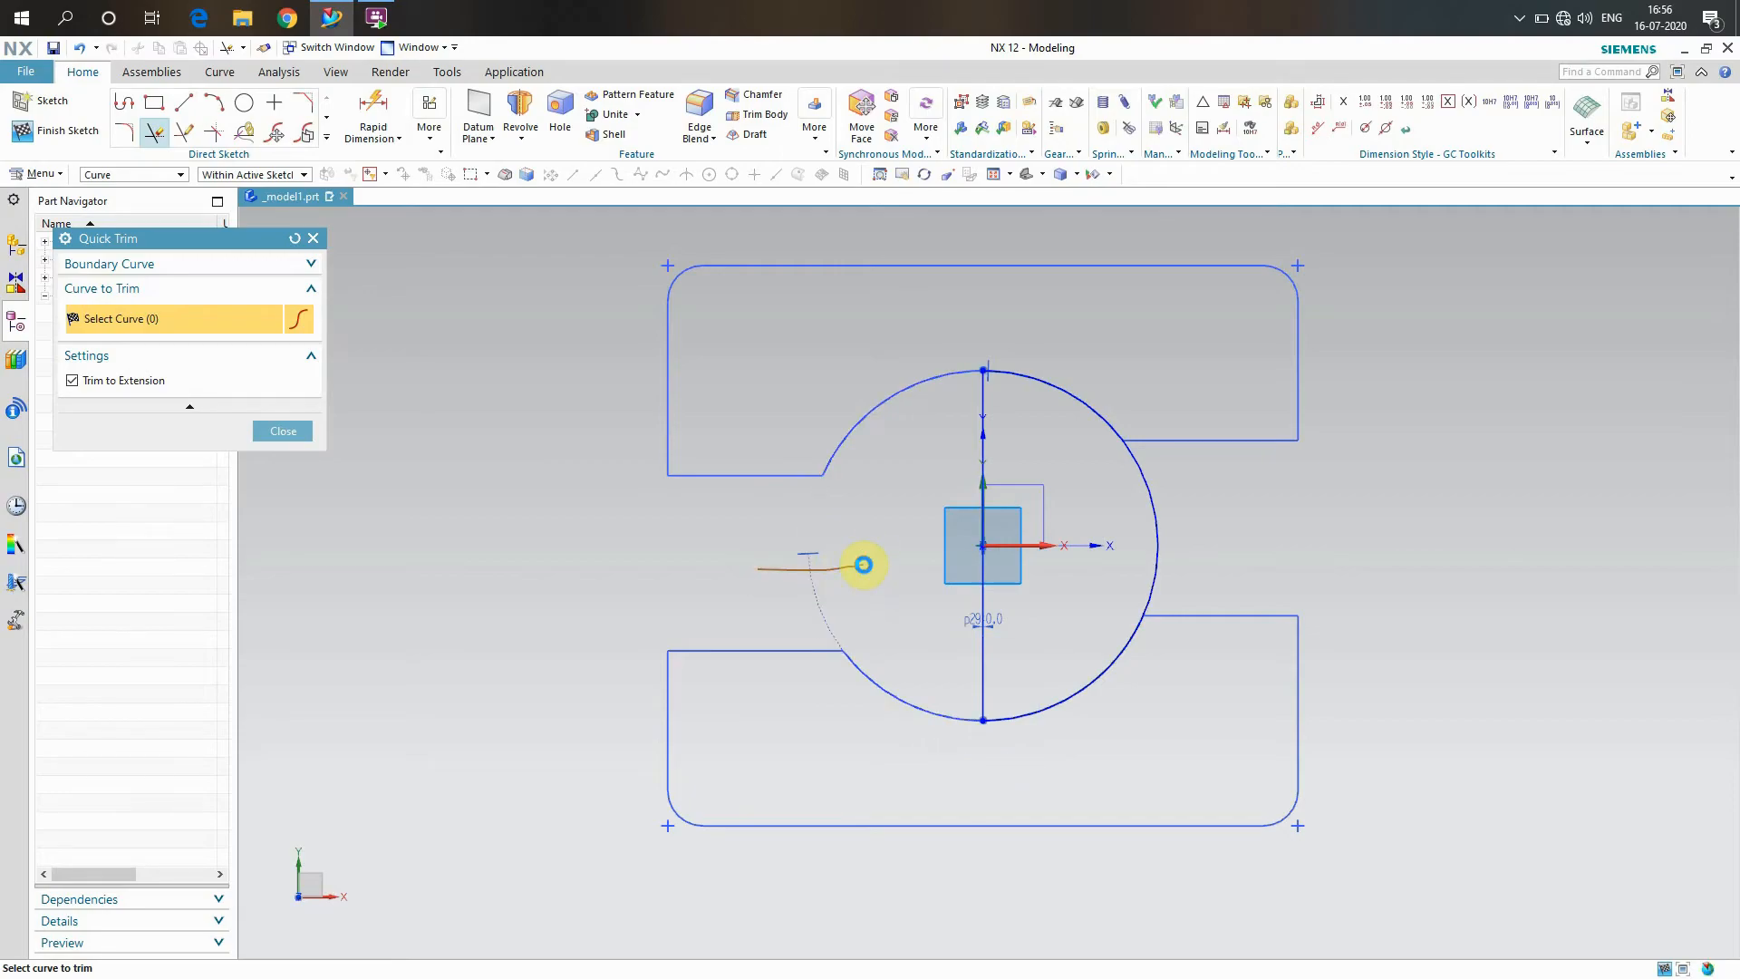
click(283, 431)
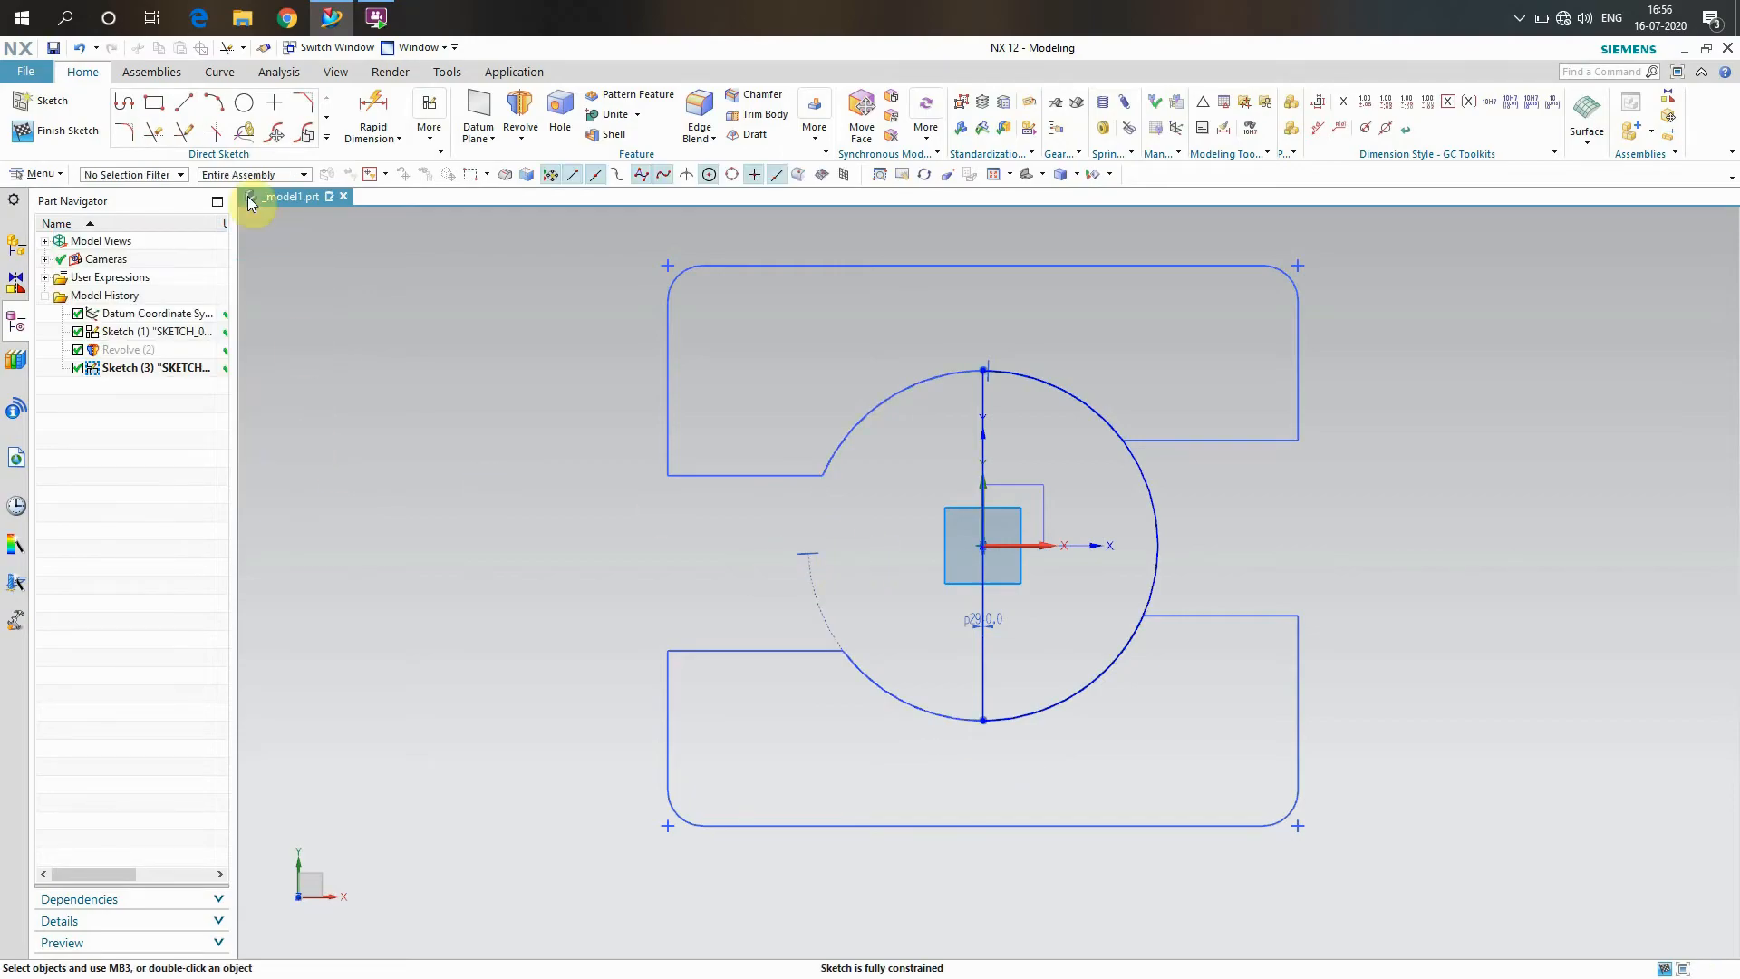
click(49, 135)
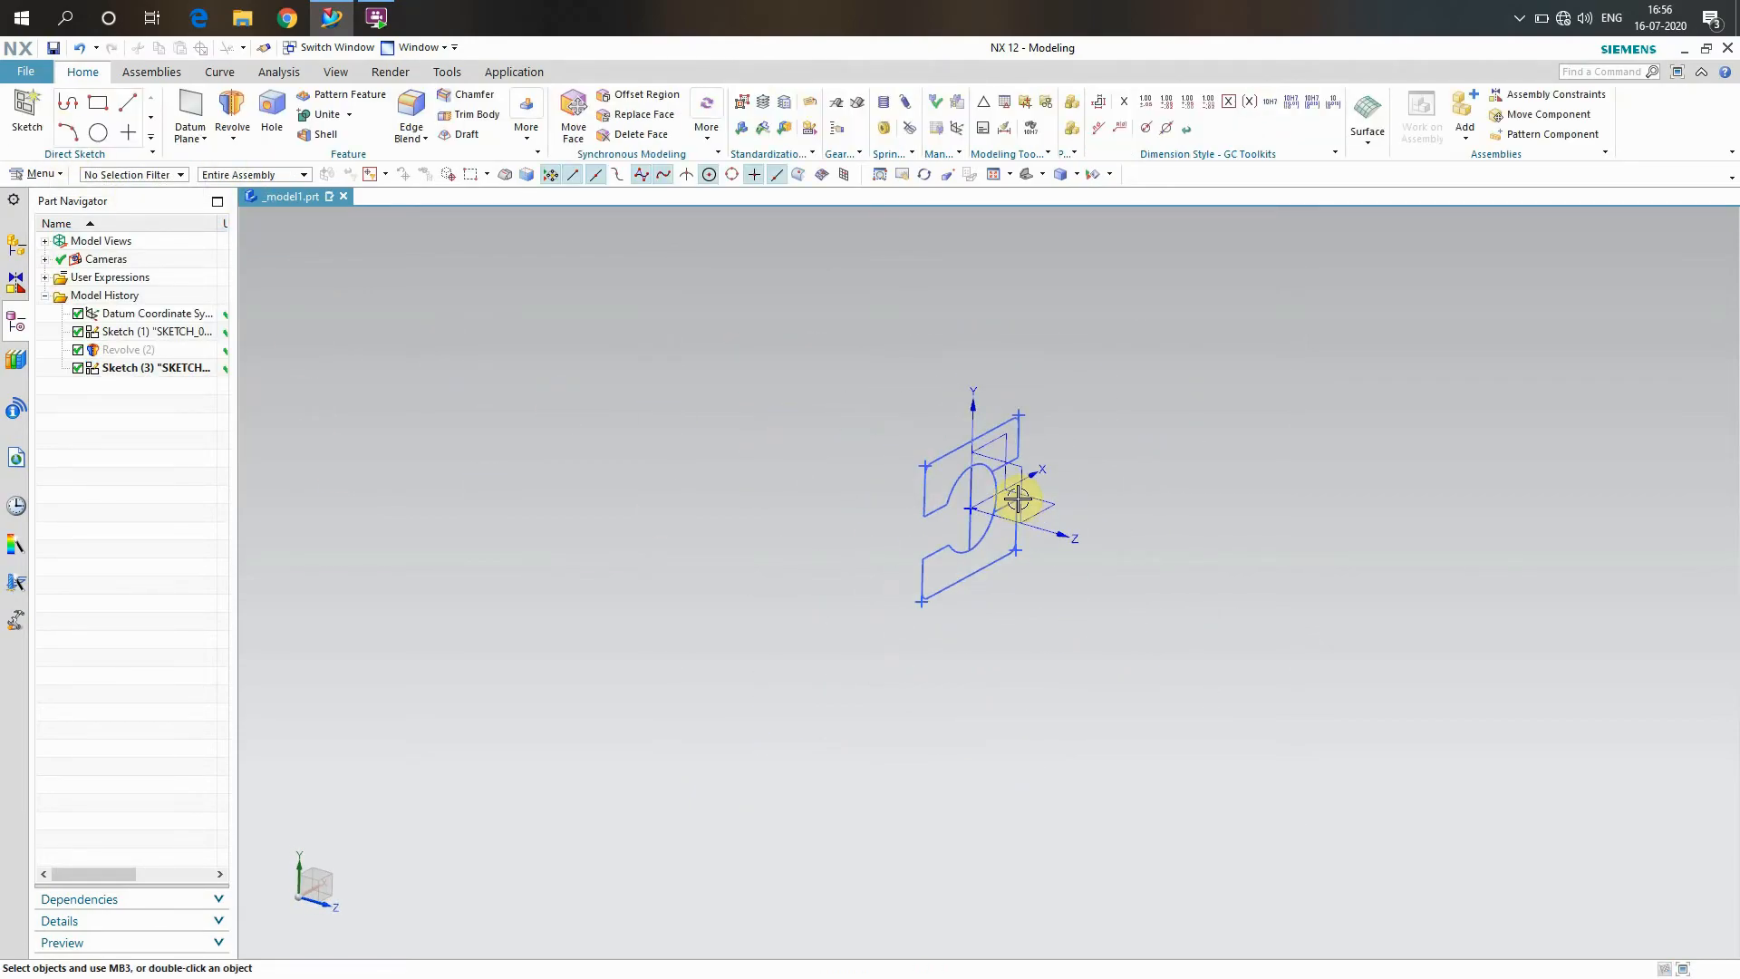
Start a Revolve using the remaining half circle and its vertical diameter line as the section
scroll(1018, 500, up, 5)
scroll(532, 437, down, 1)
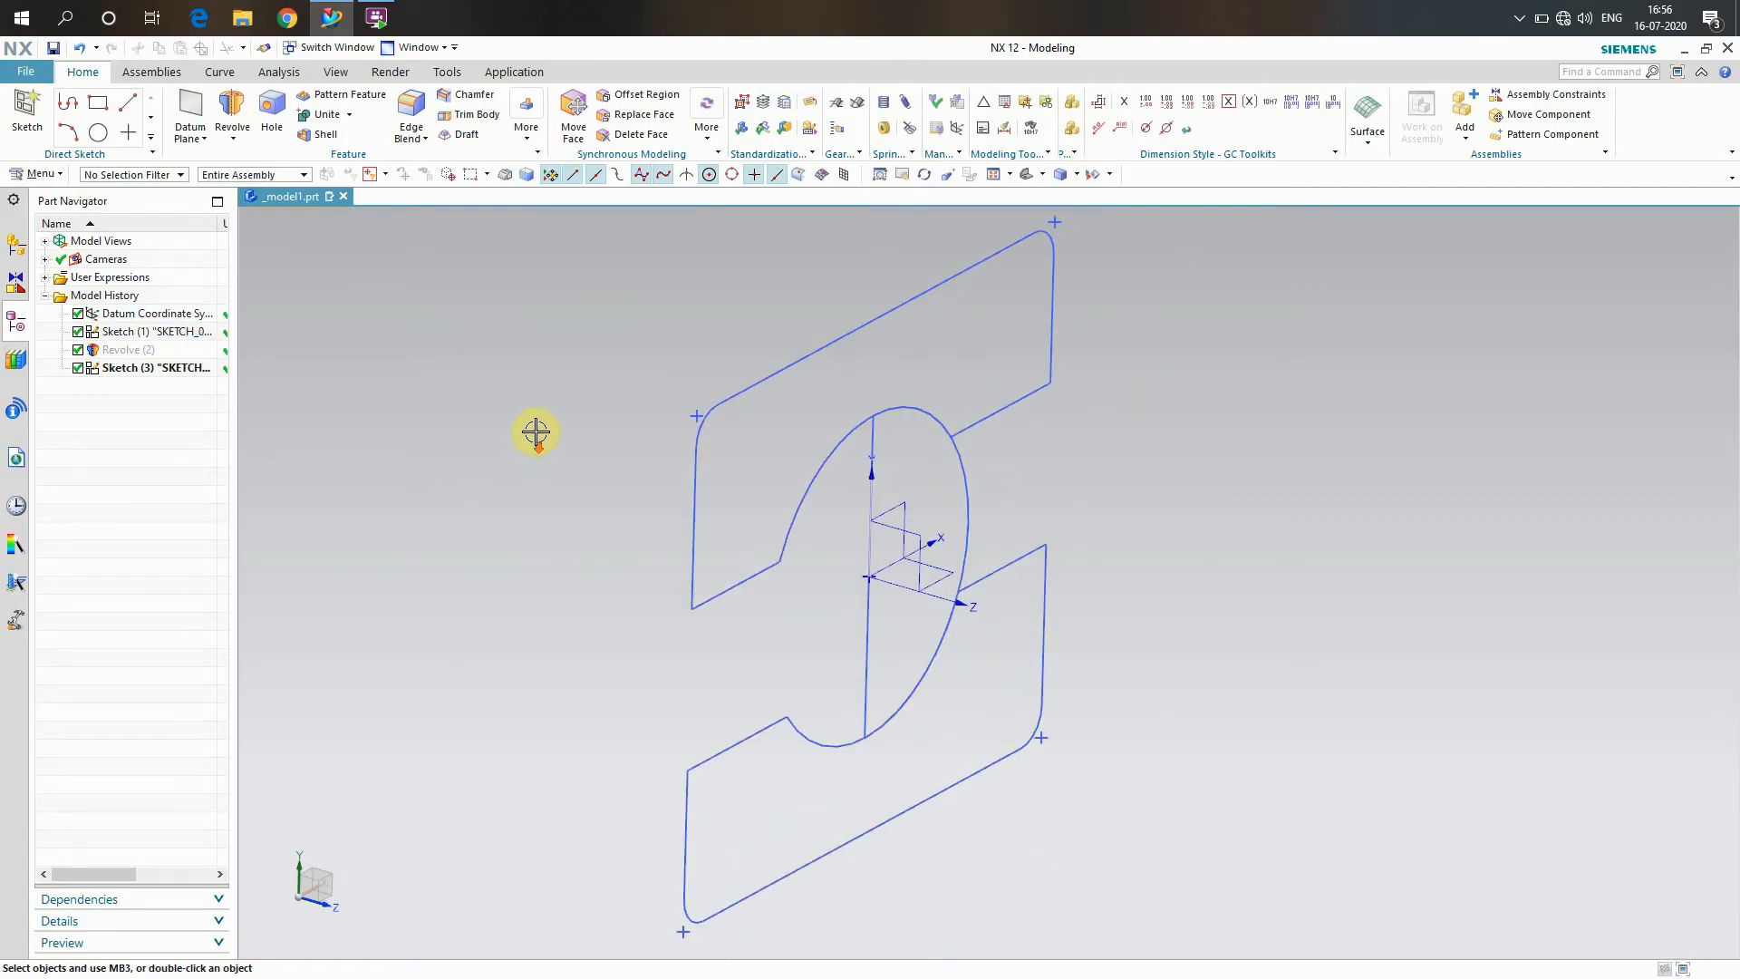
right_click(468, 405)
click(532, 506)
drag(591, 584, 549, 551)
right_click(1399, 523)
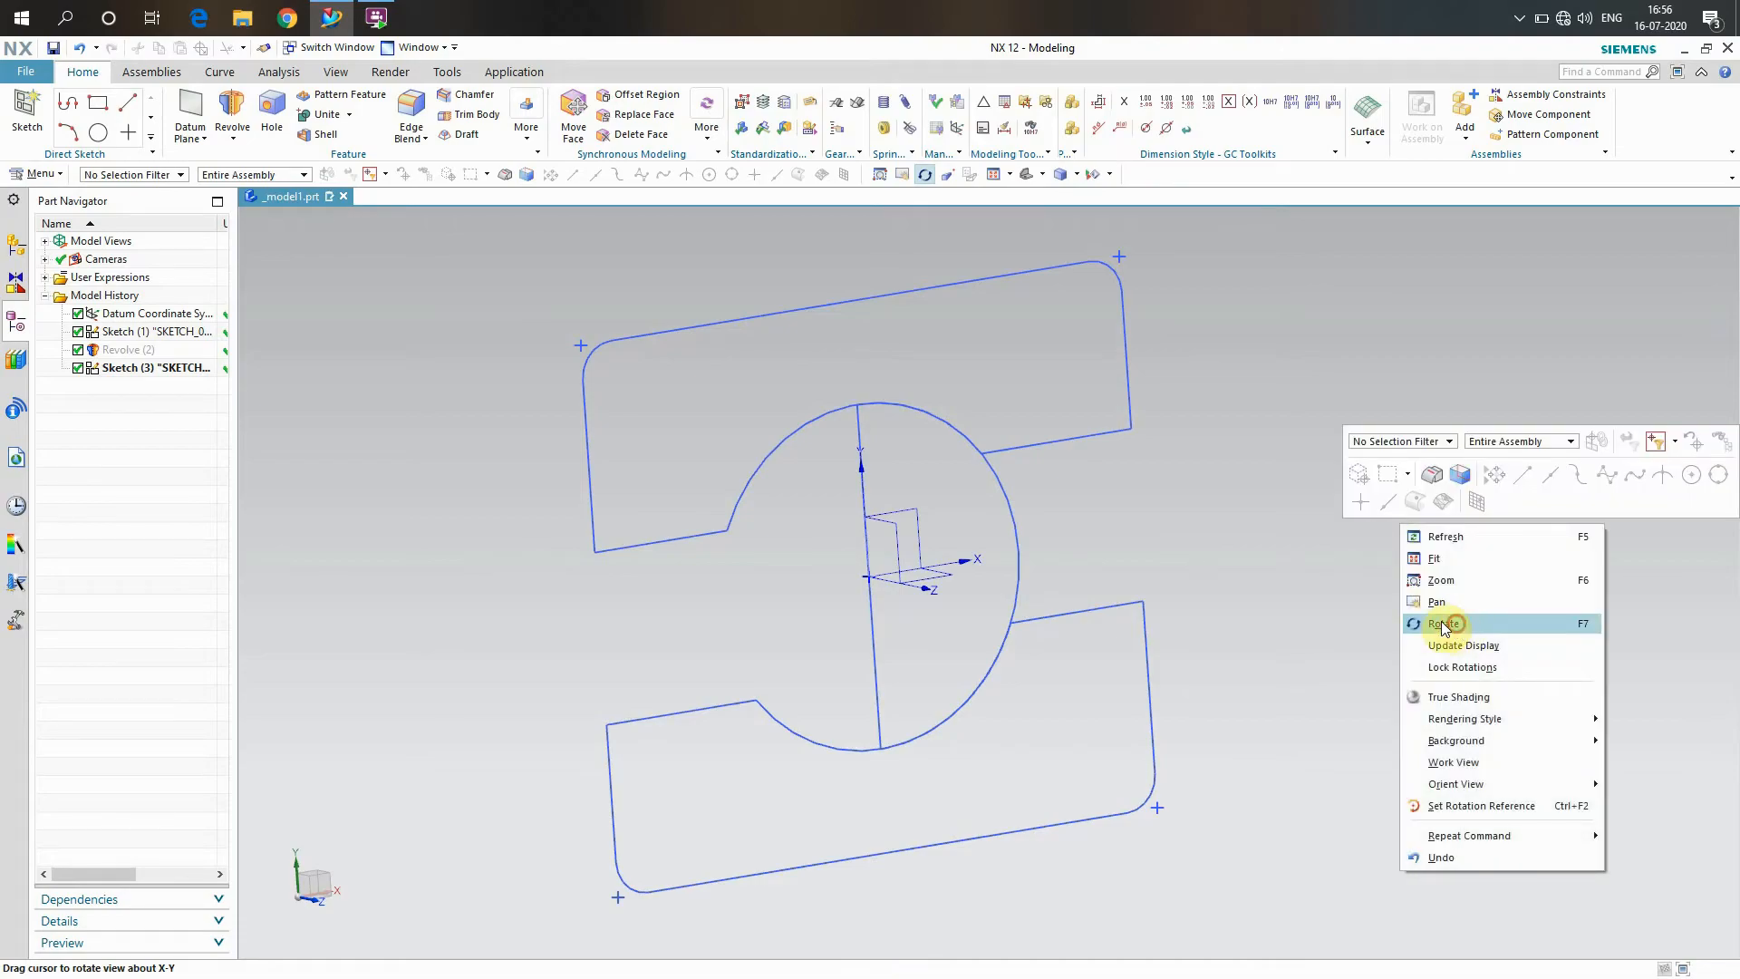
click(1448, 624)
click(232, 108)
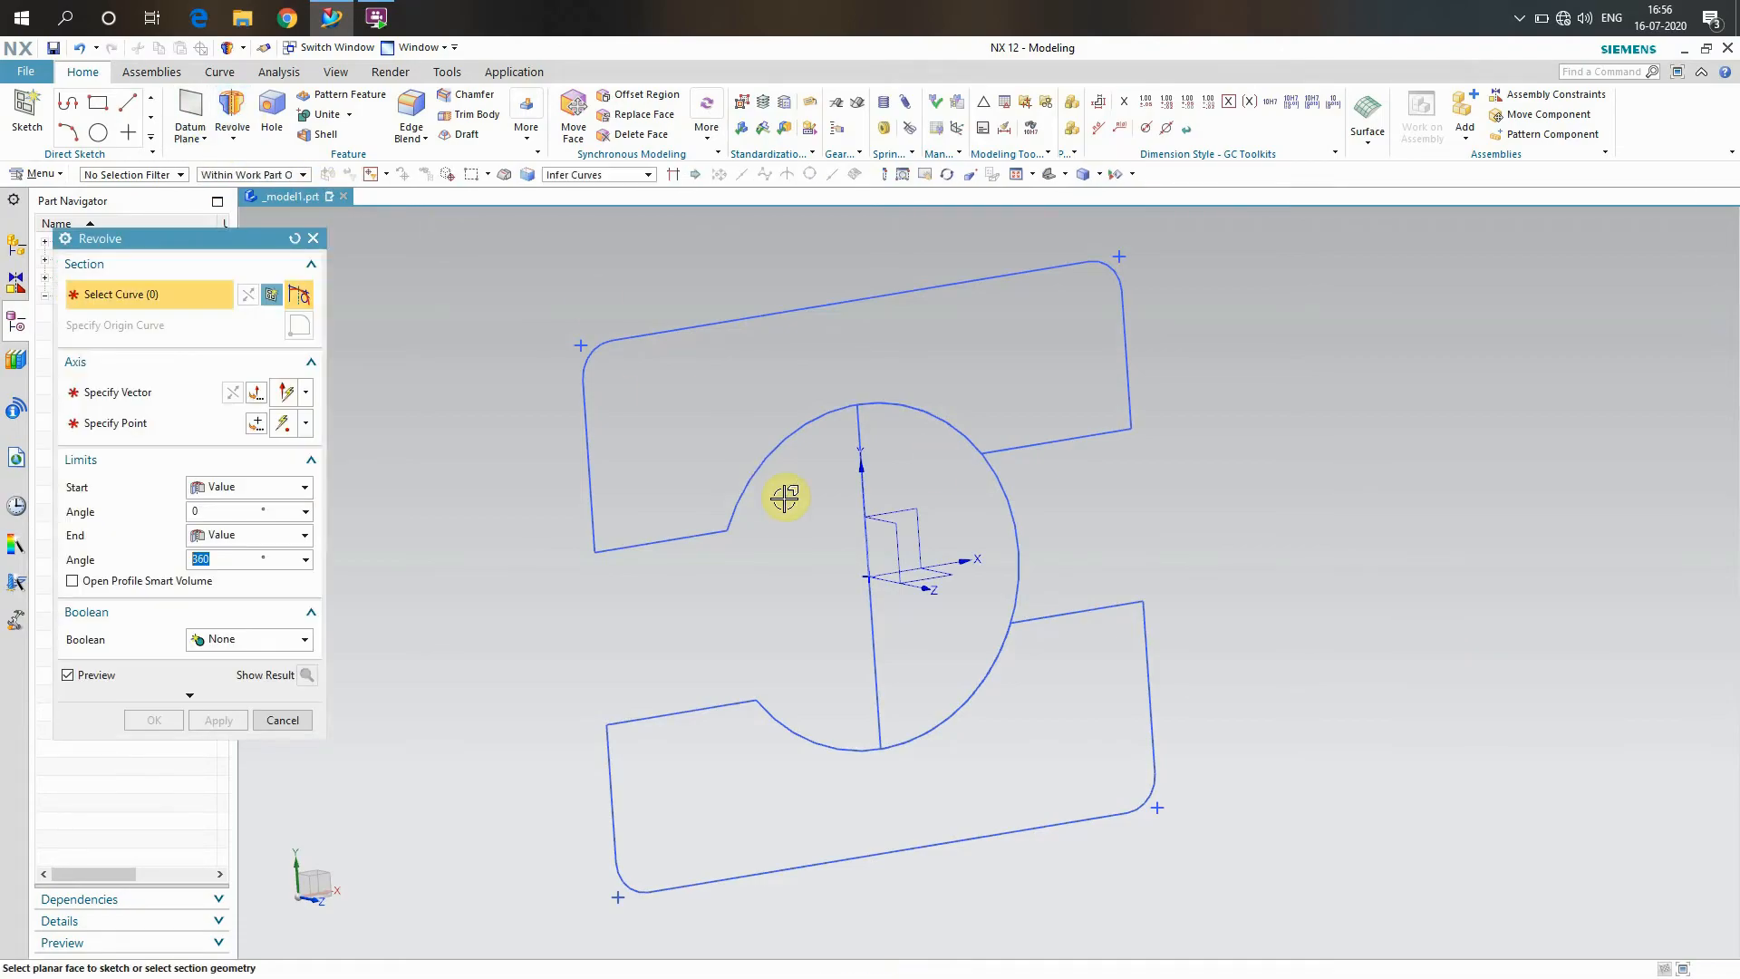
click(1018, 517)
scroll(1236, 516, down, 1)
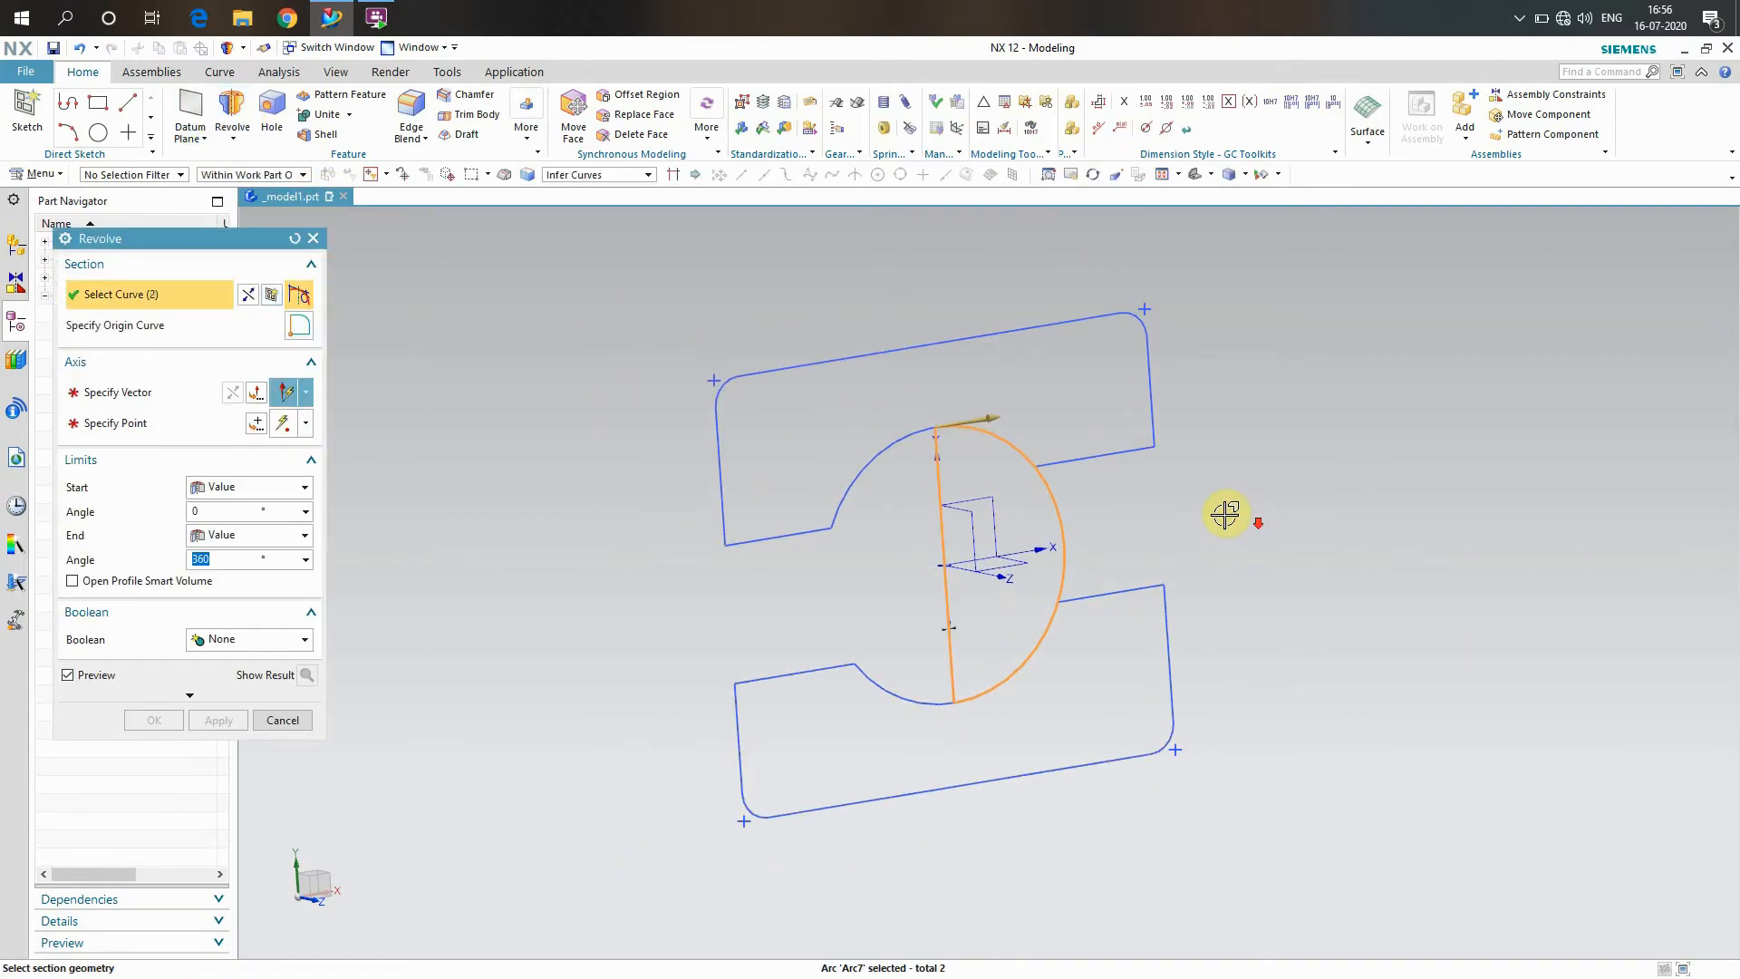
Try to revolve the half circle about an X-direction axis through a point close to the origin
click(126, 400)
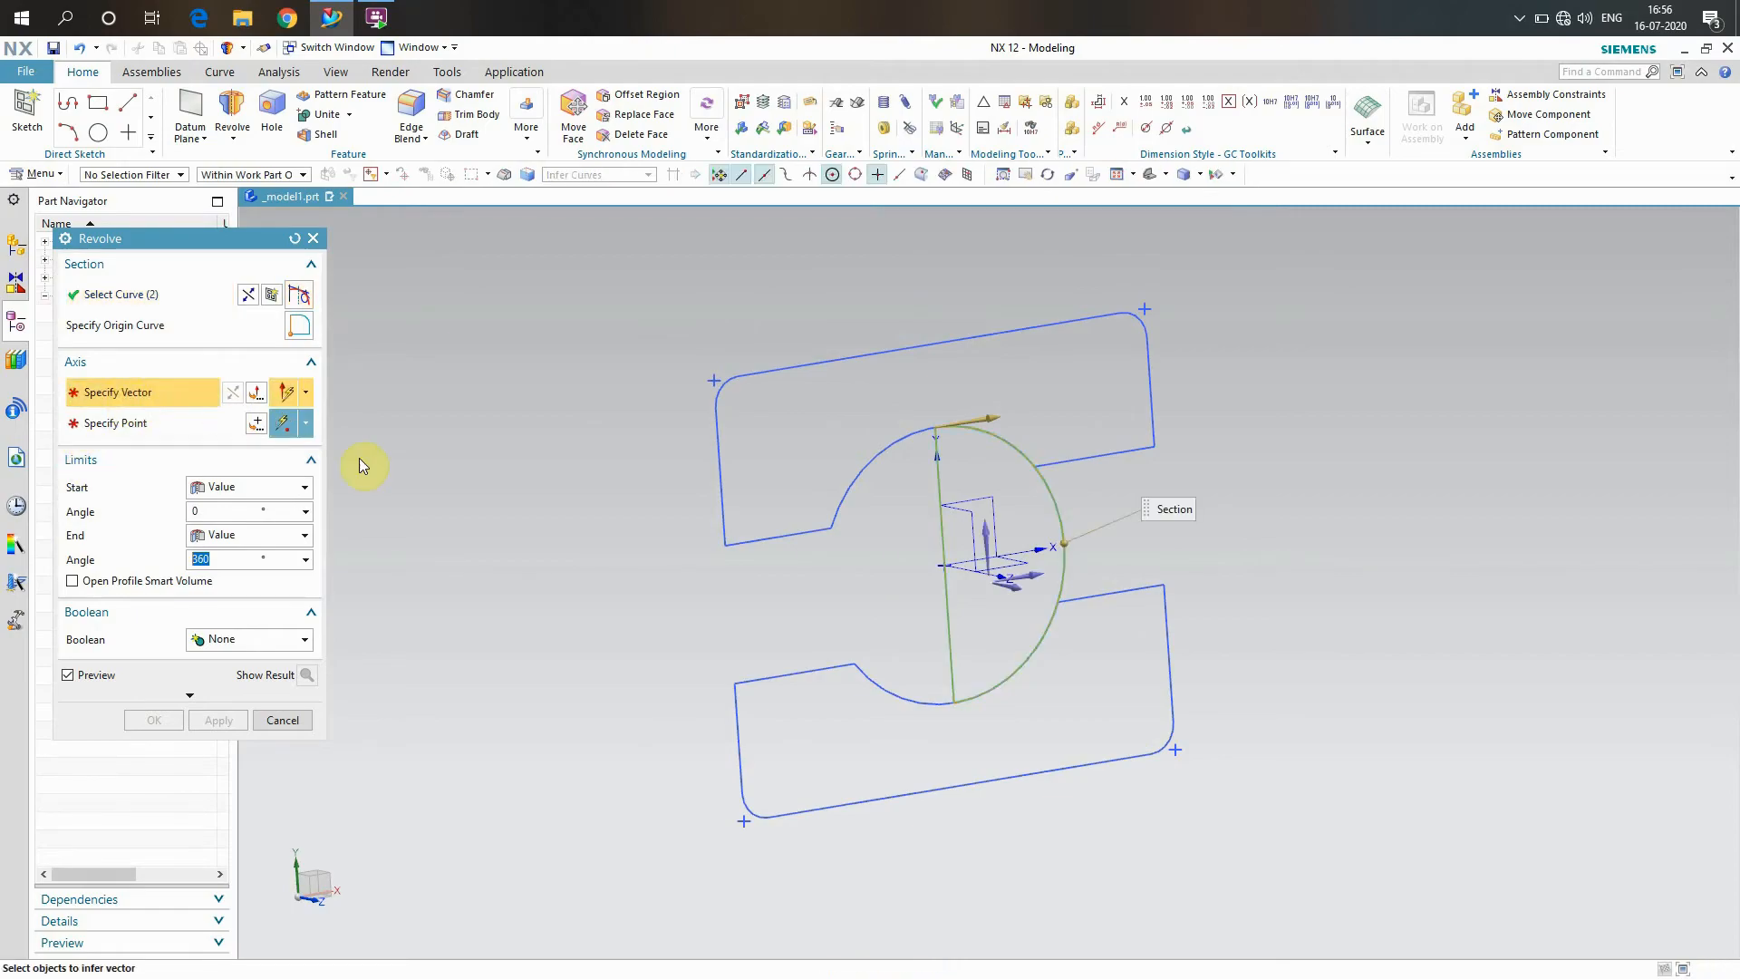
click(1039, 577)
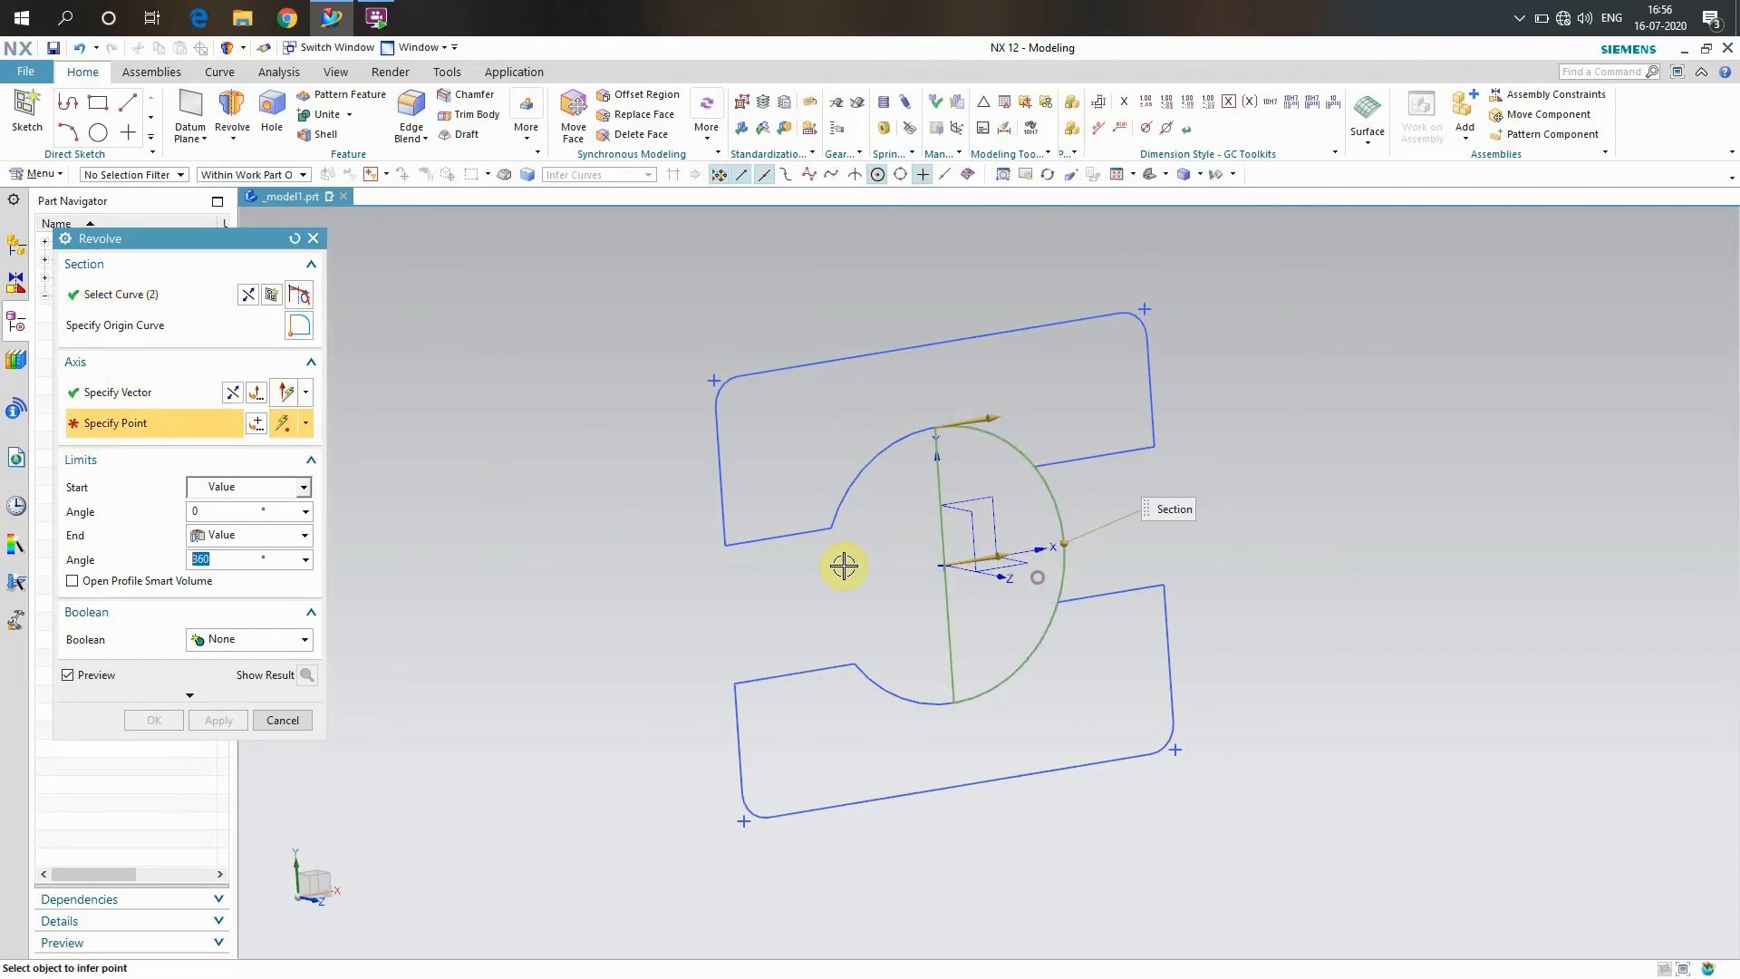
click(935, 569)
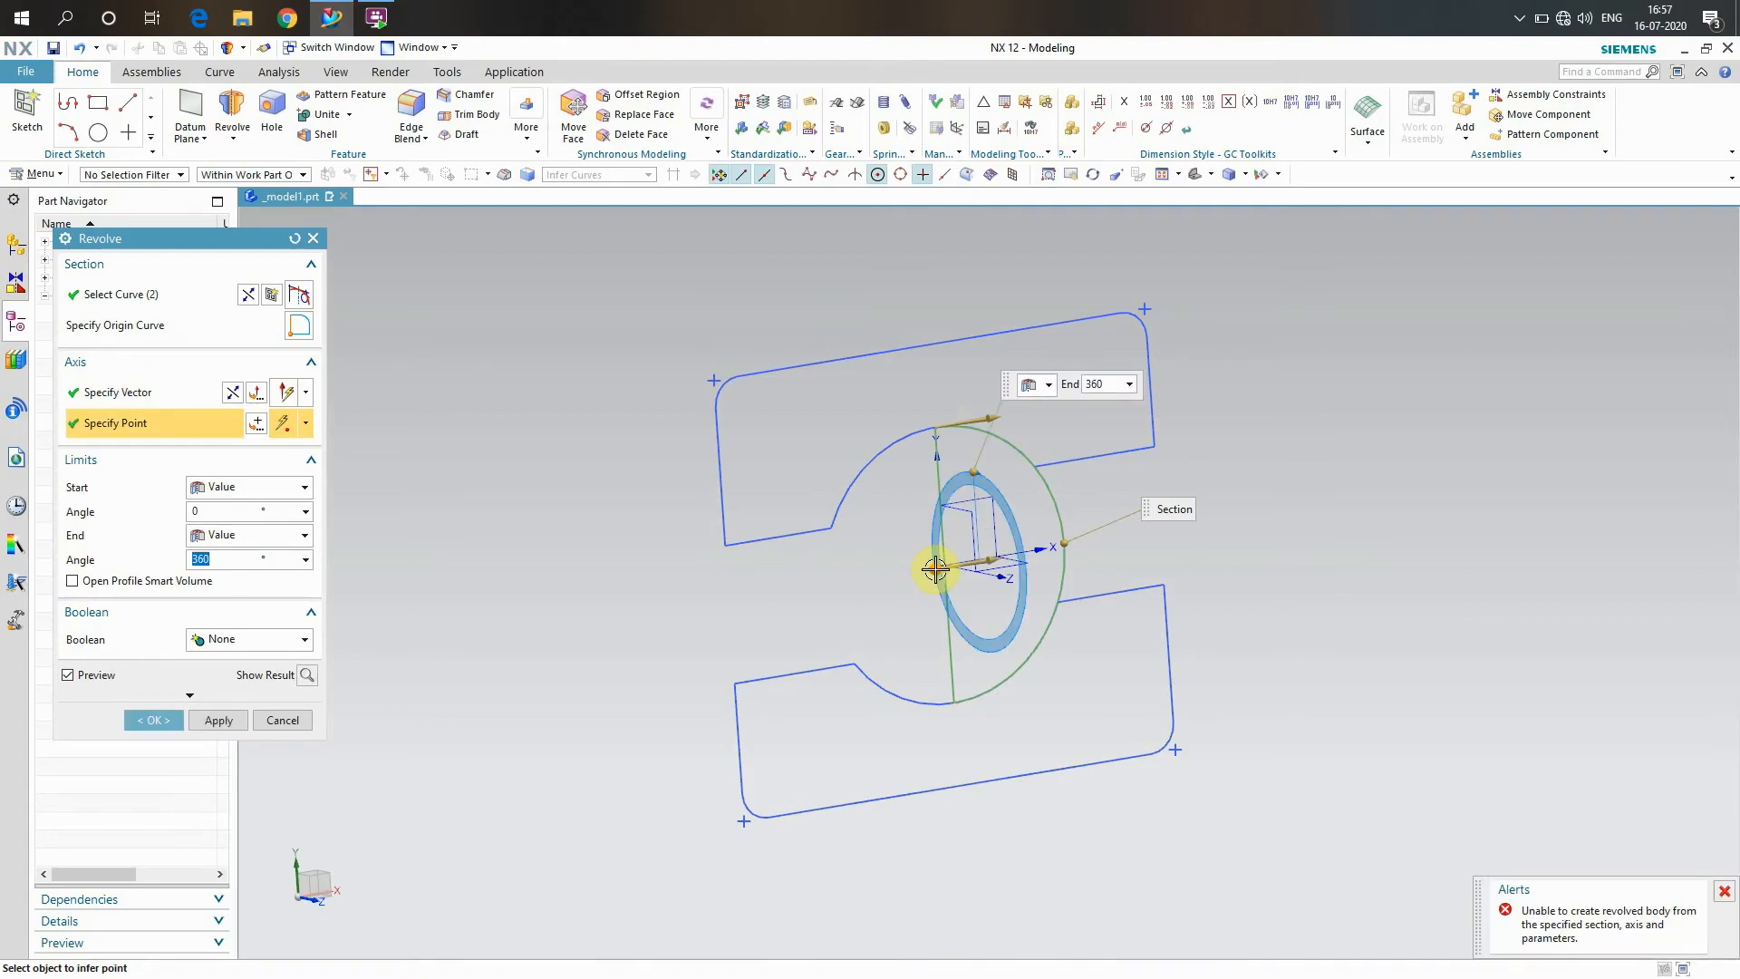
Revolve the half circle 360° about a Y-direction axis through a point on its diameter line, with no Boolean
click(107, 392)
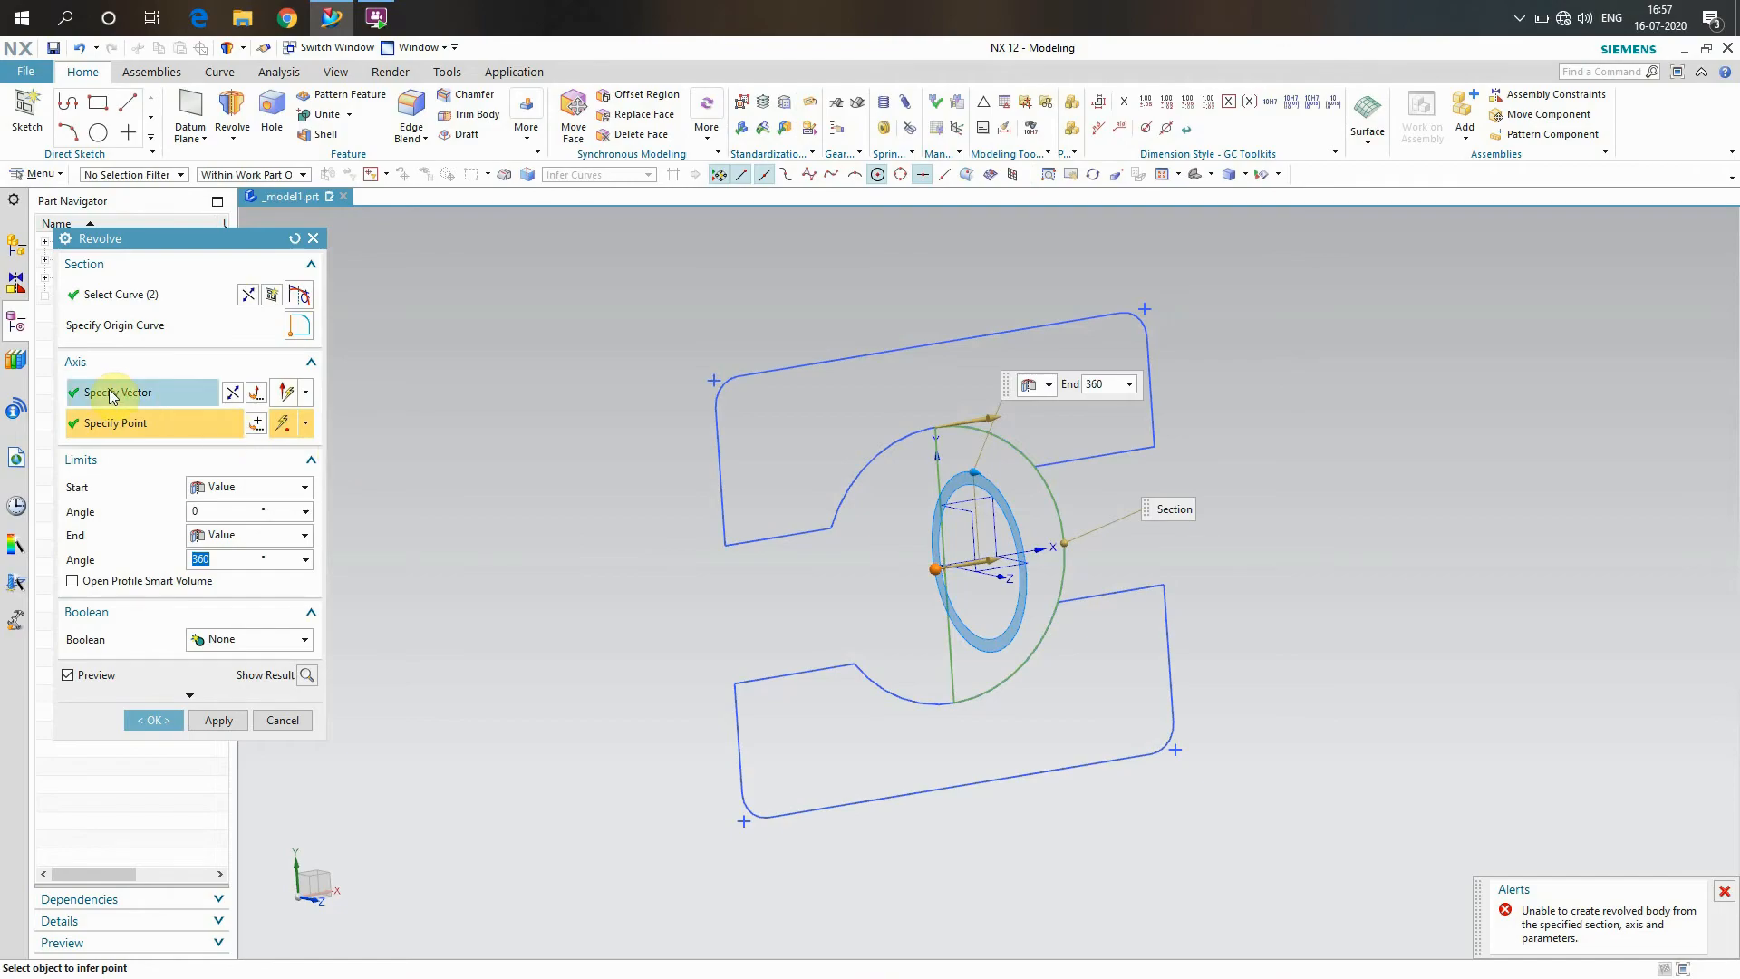
click(986, 533)
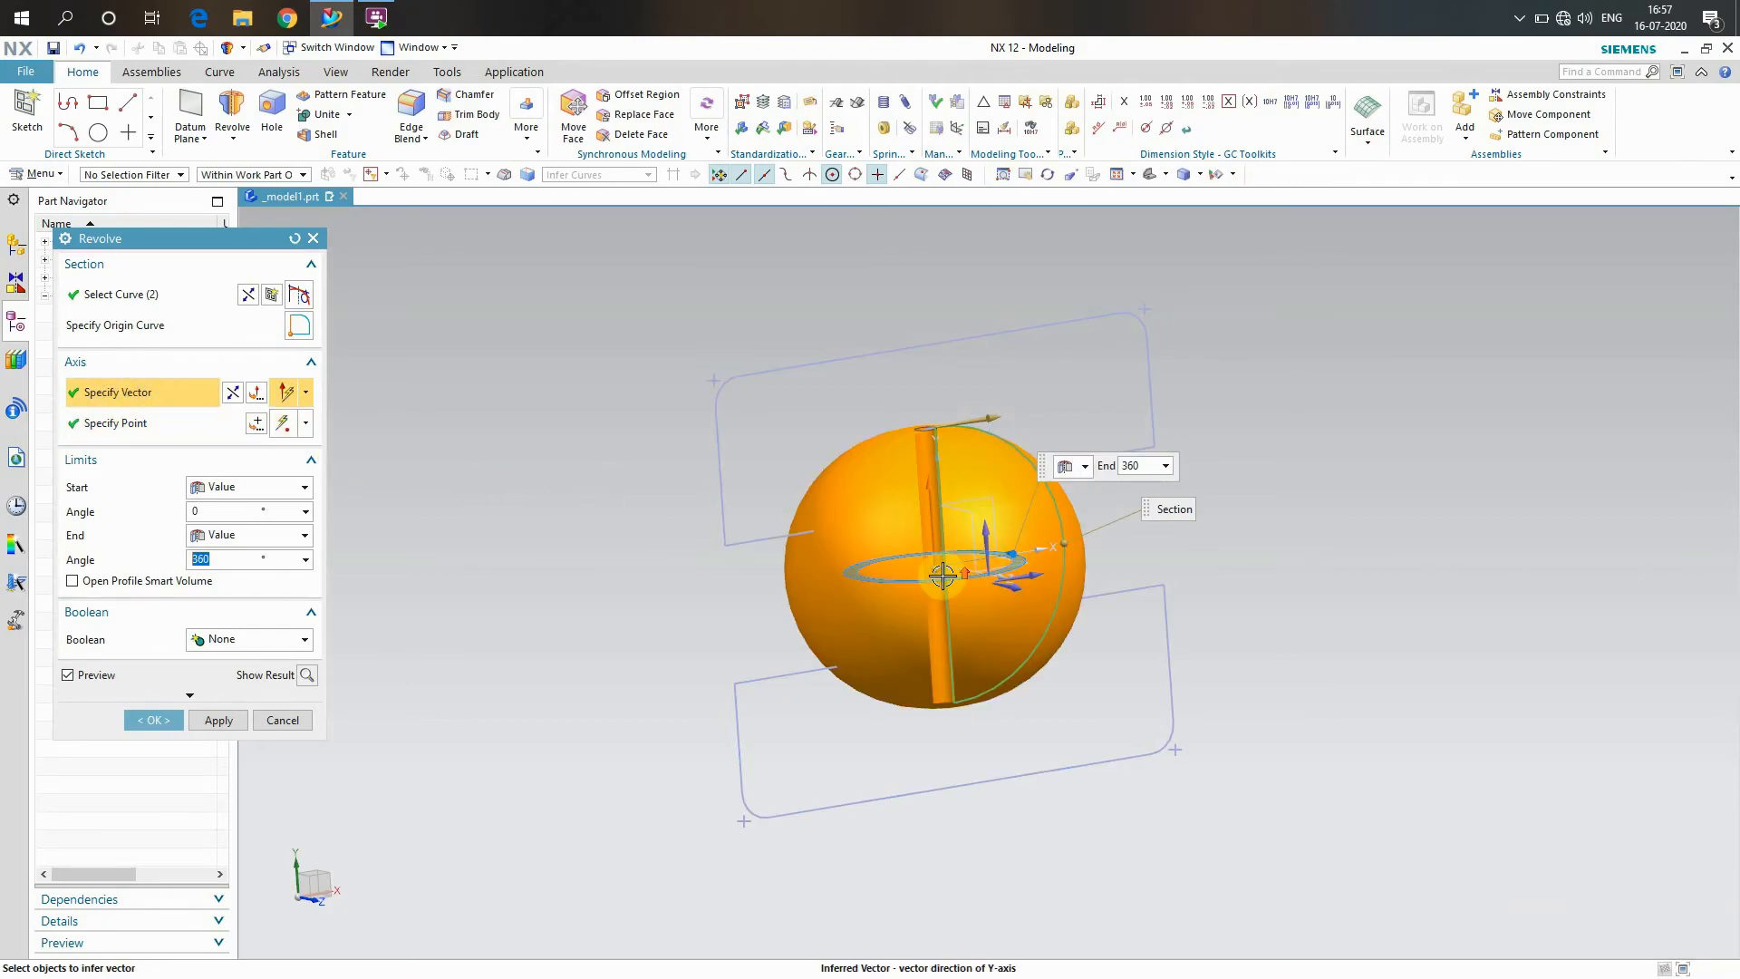
scroll(942, 576, up, 10)
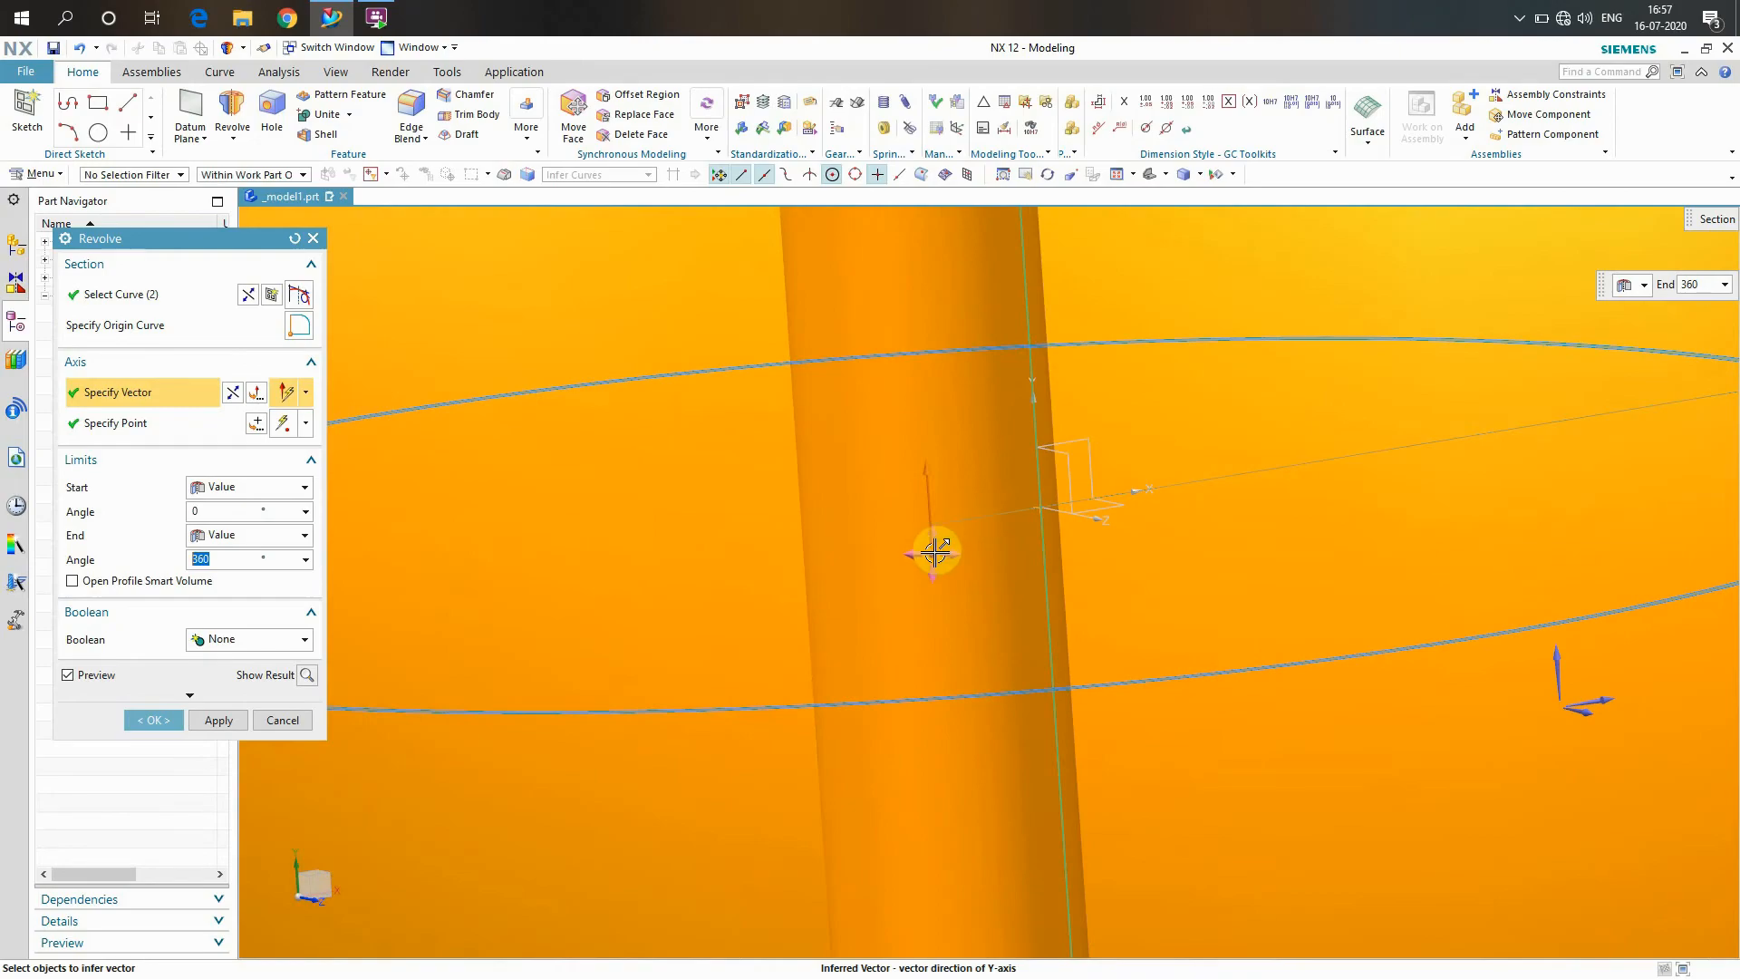
drag(958, 546, 1044, 527)
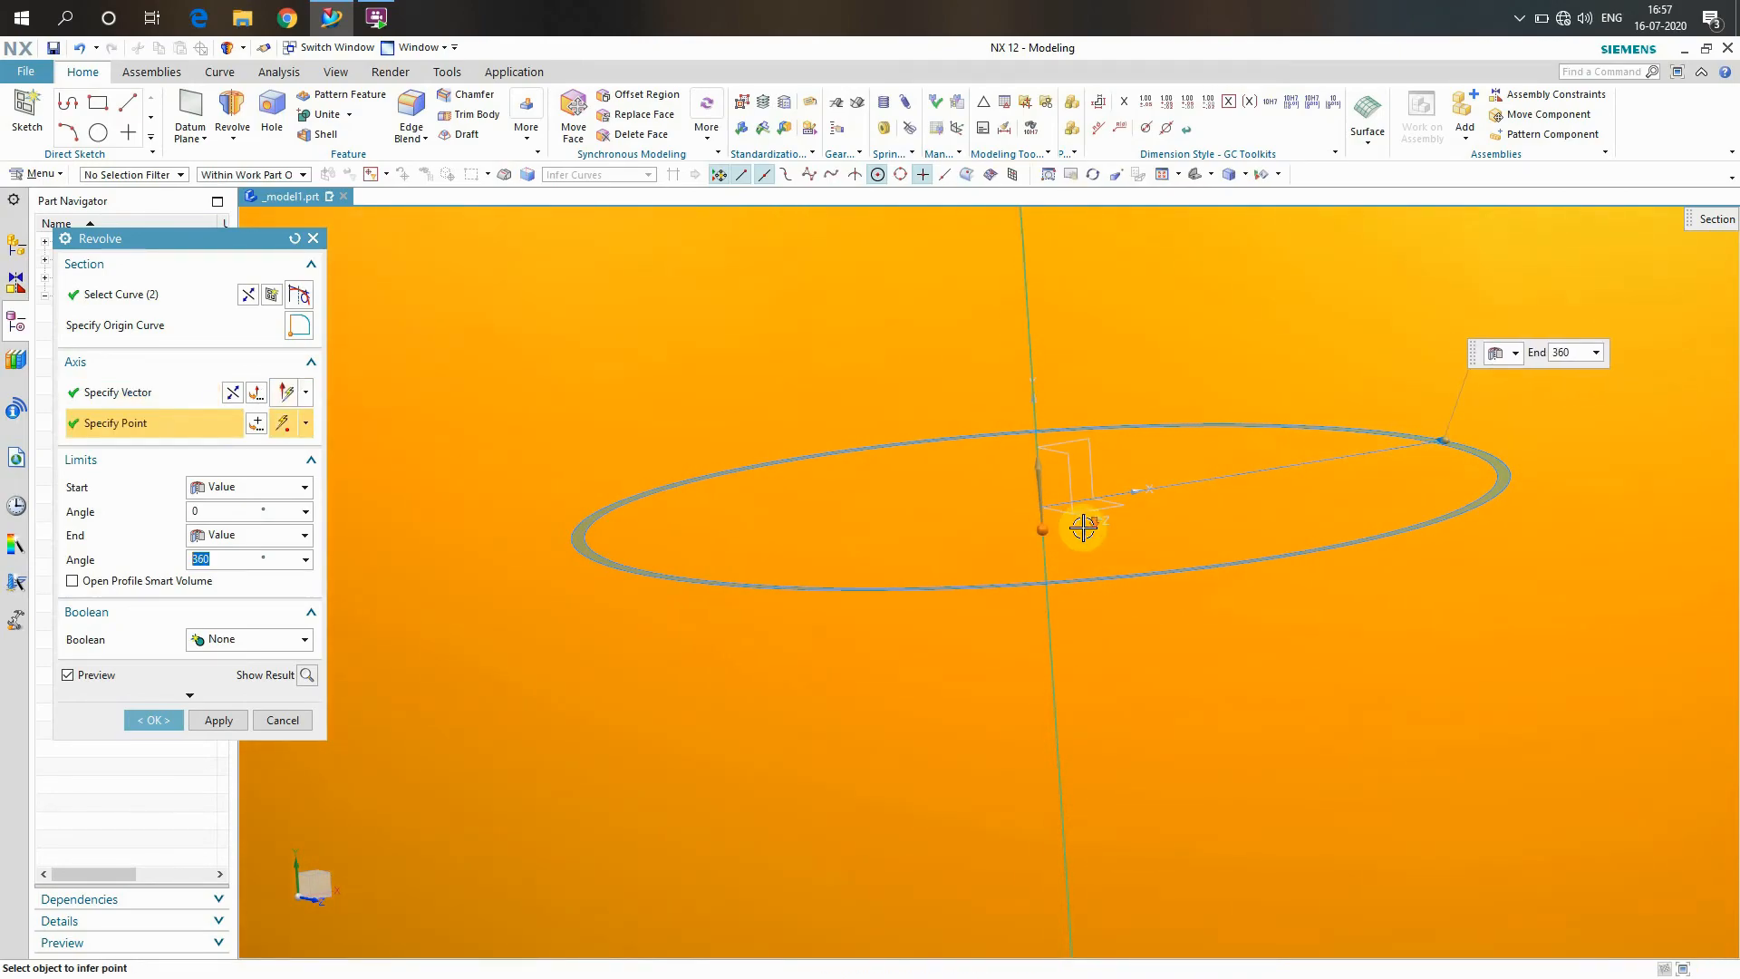
scroll(1083, 528, down, 8)
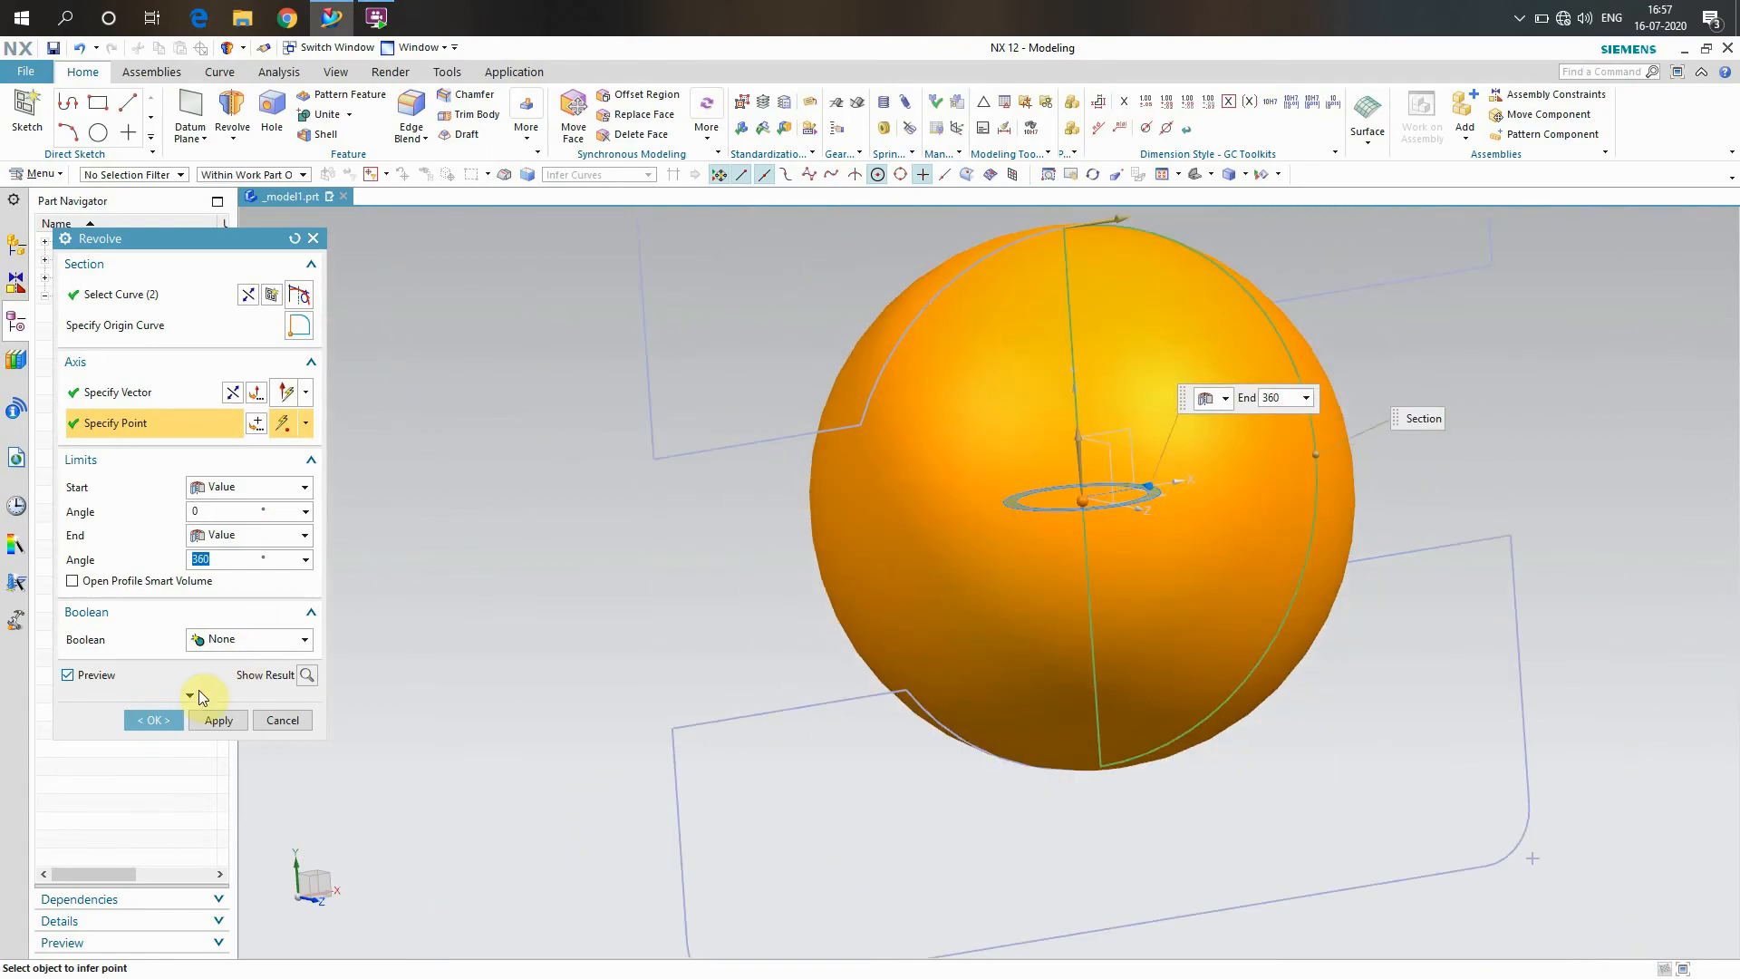
click(160, 715)
Show the hidden revolved bearing rings around the ball
scroll(903, 576, down, 3)
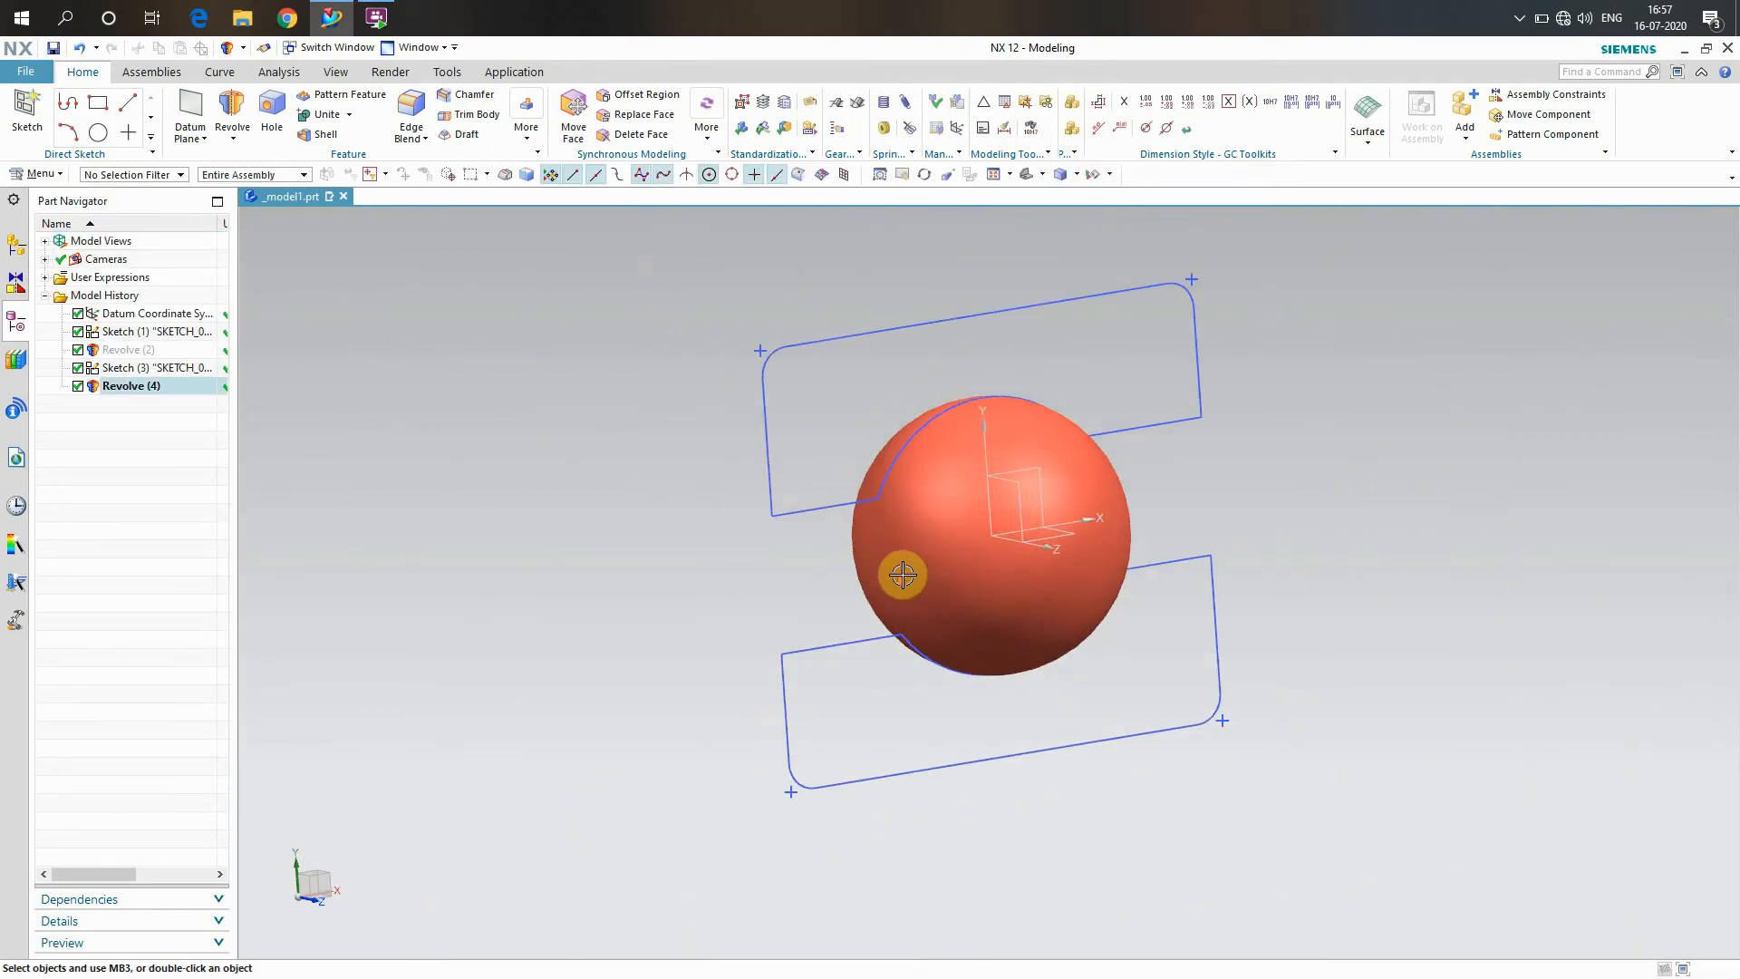
right_click(130, 356)
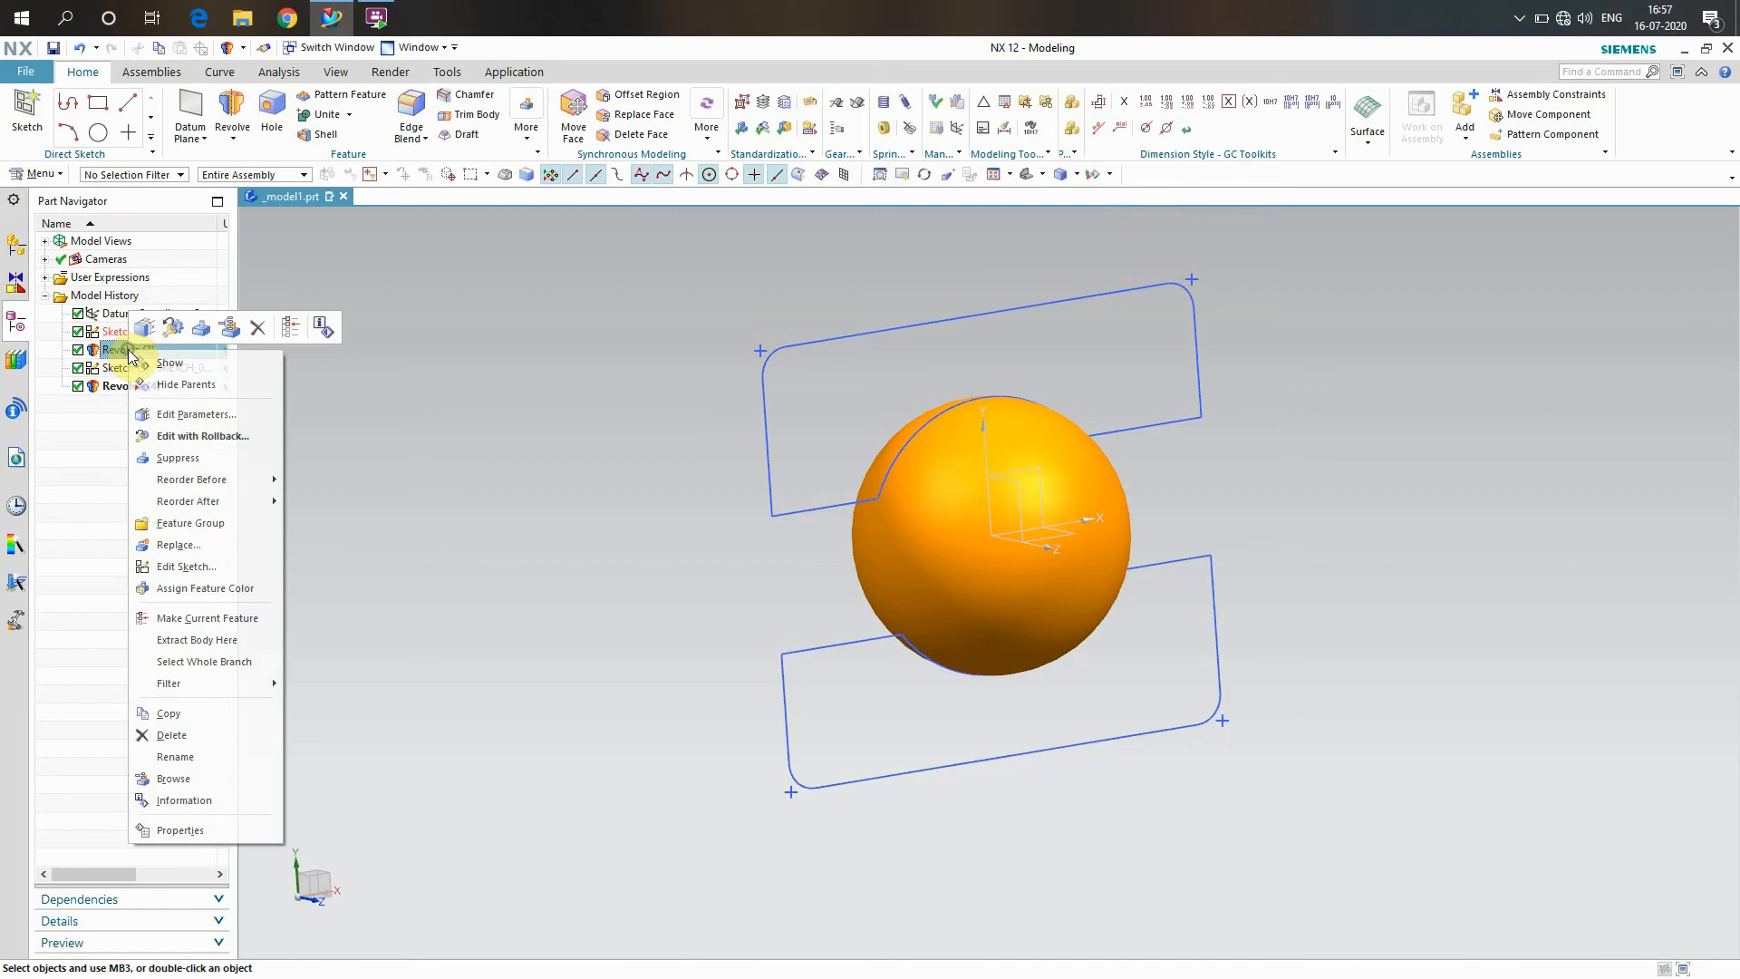
click(172, 354)
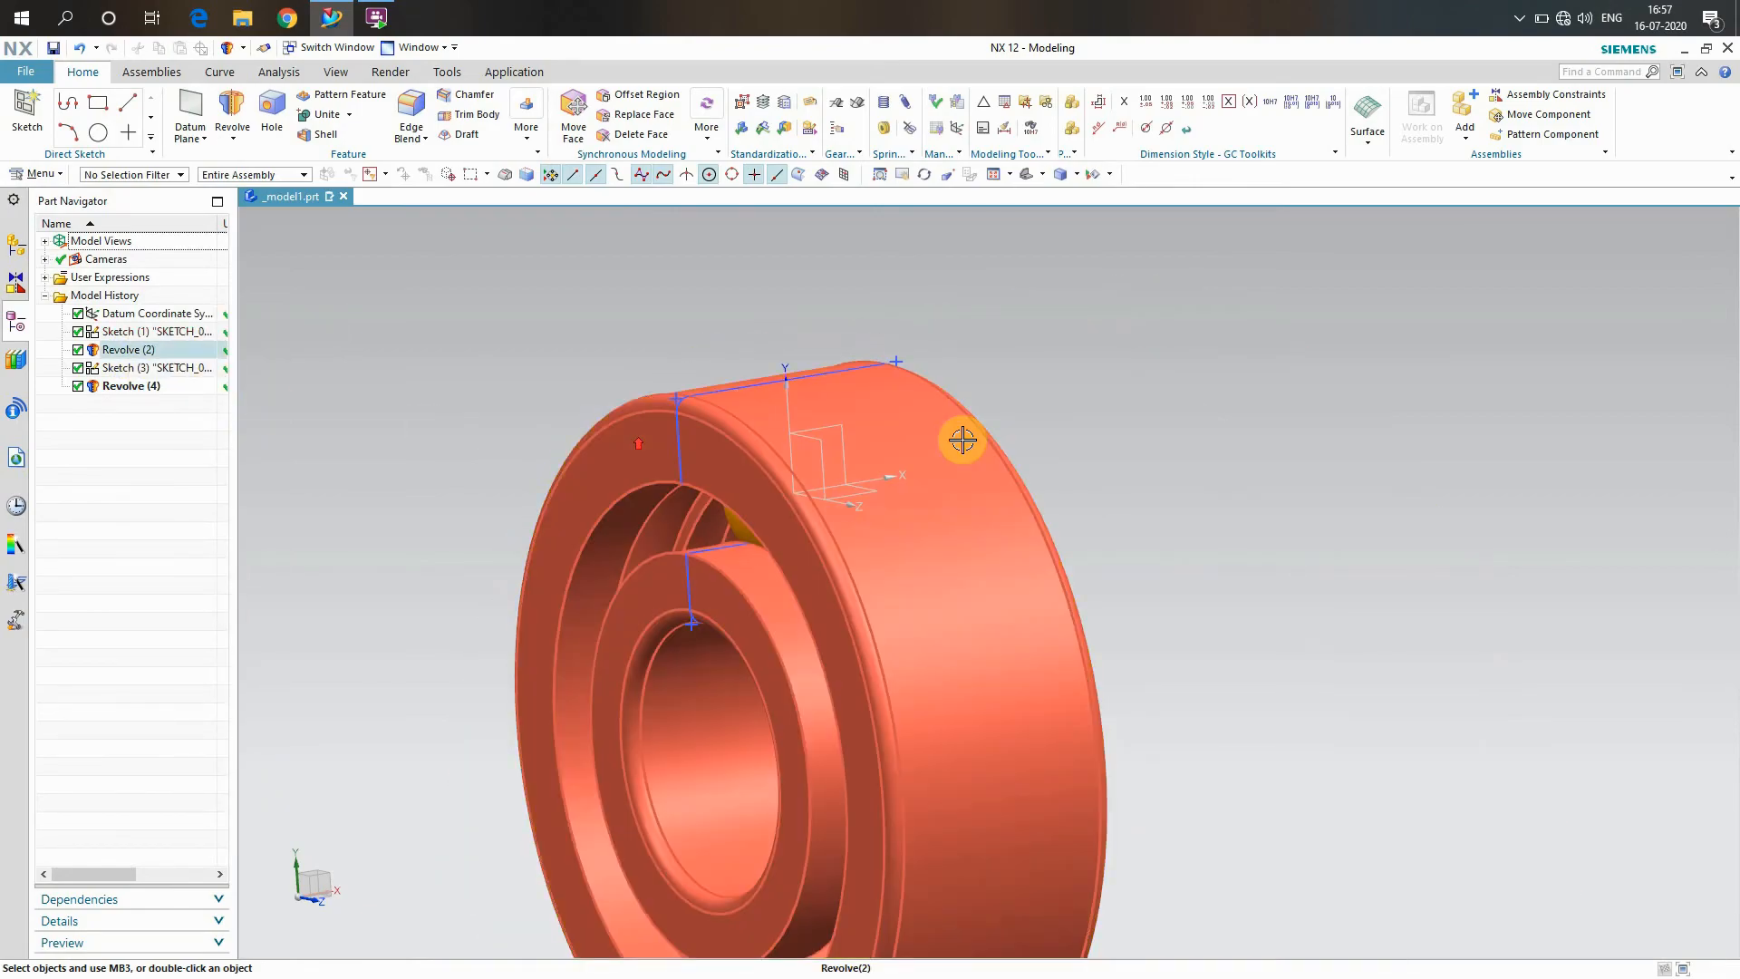
scroll(1113, 447, down, 3)
right_click(544, 477)
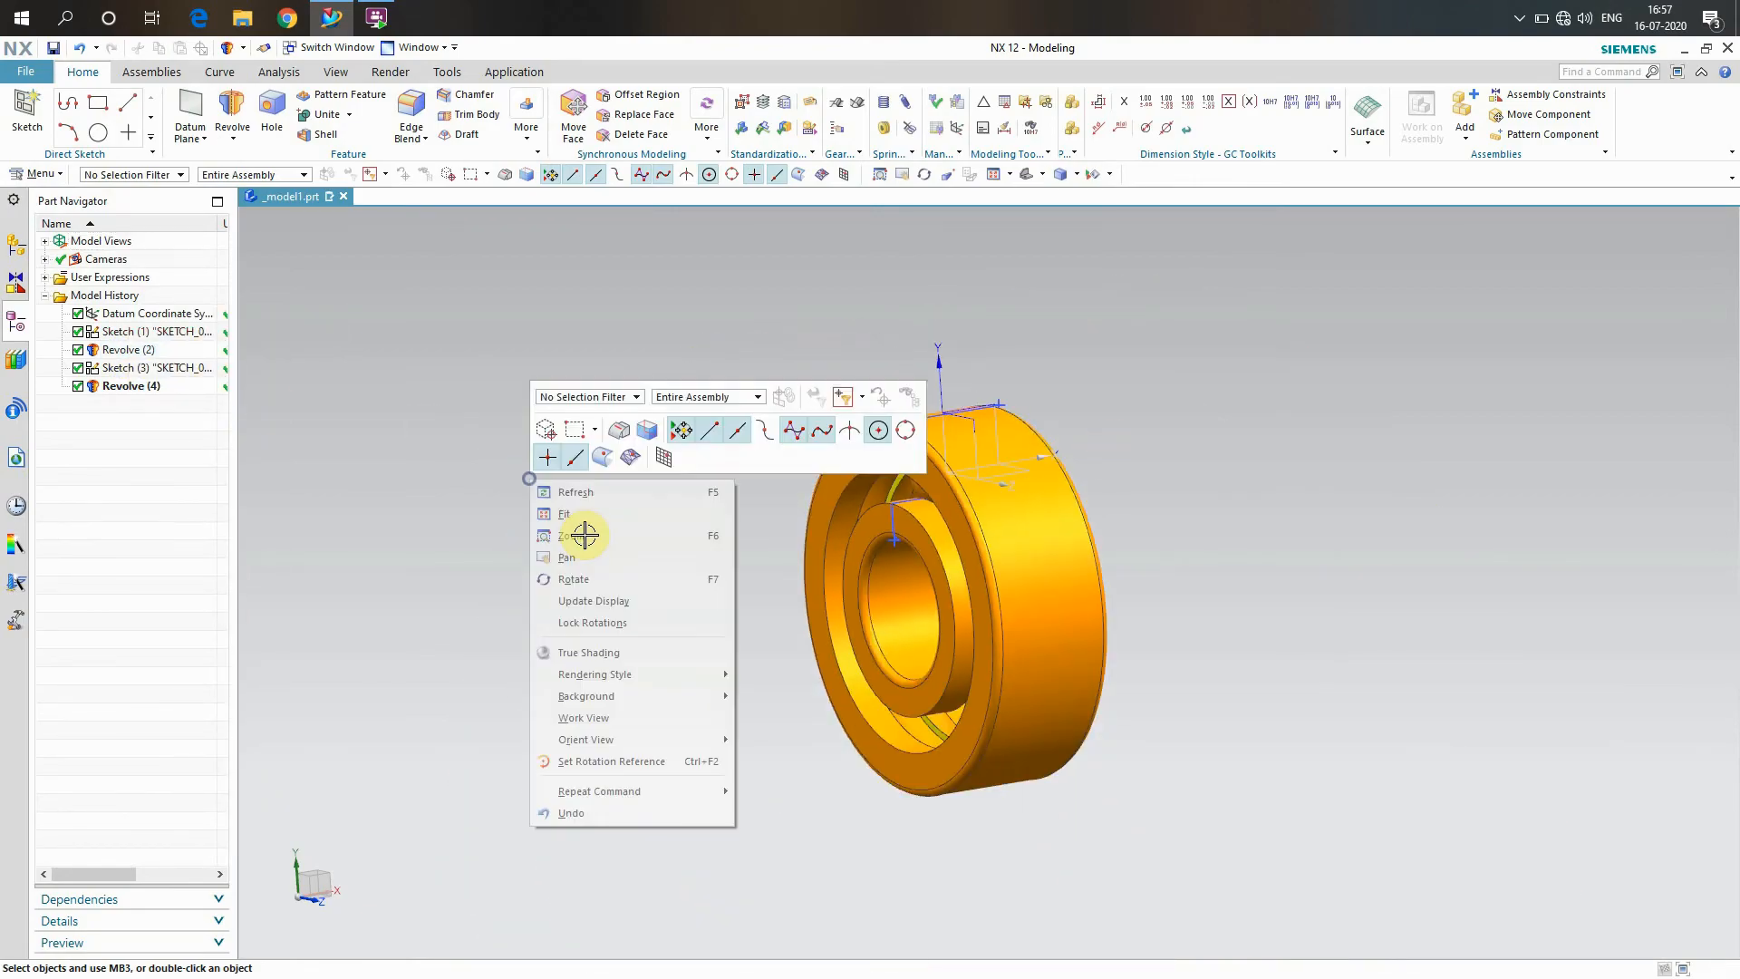
click(586, 578)
drag(583, 622, 639, 502)
right_click(557, 415)
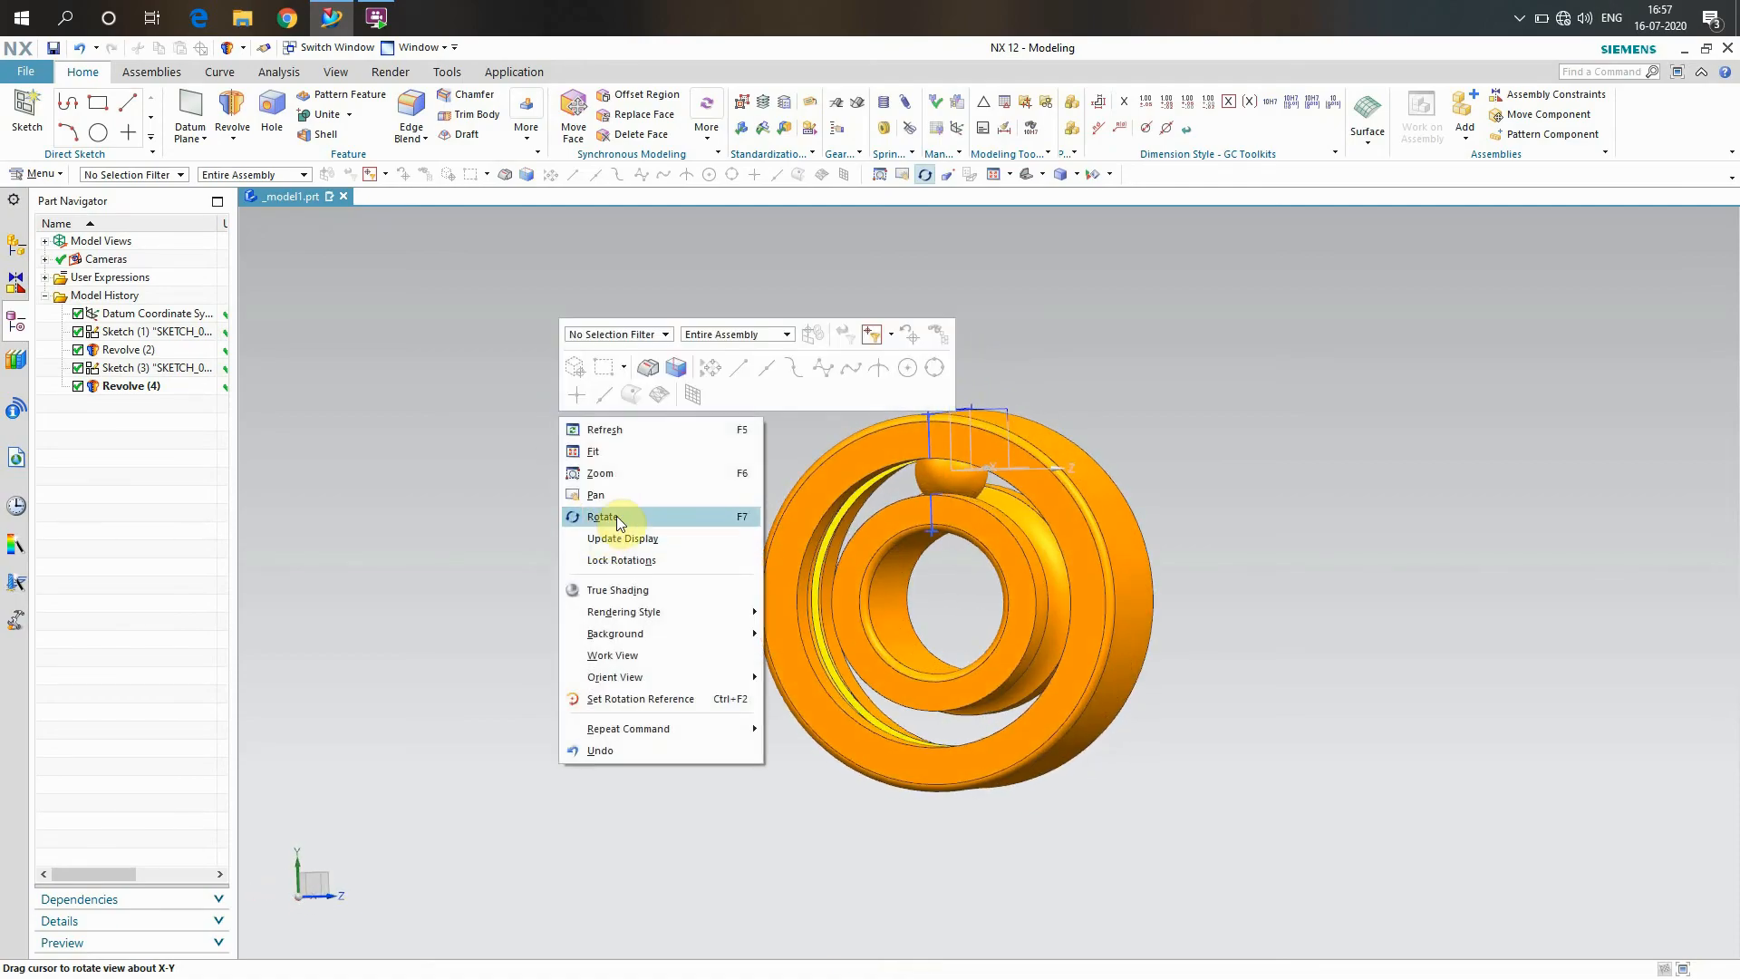
Create a circular pattern of the revolved ball around the bearing centre, with a count of 10 and a 108° pitch angle
click(617, 515)
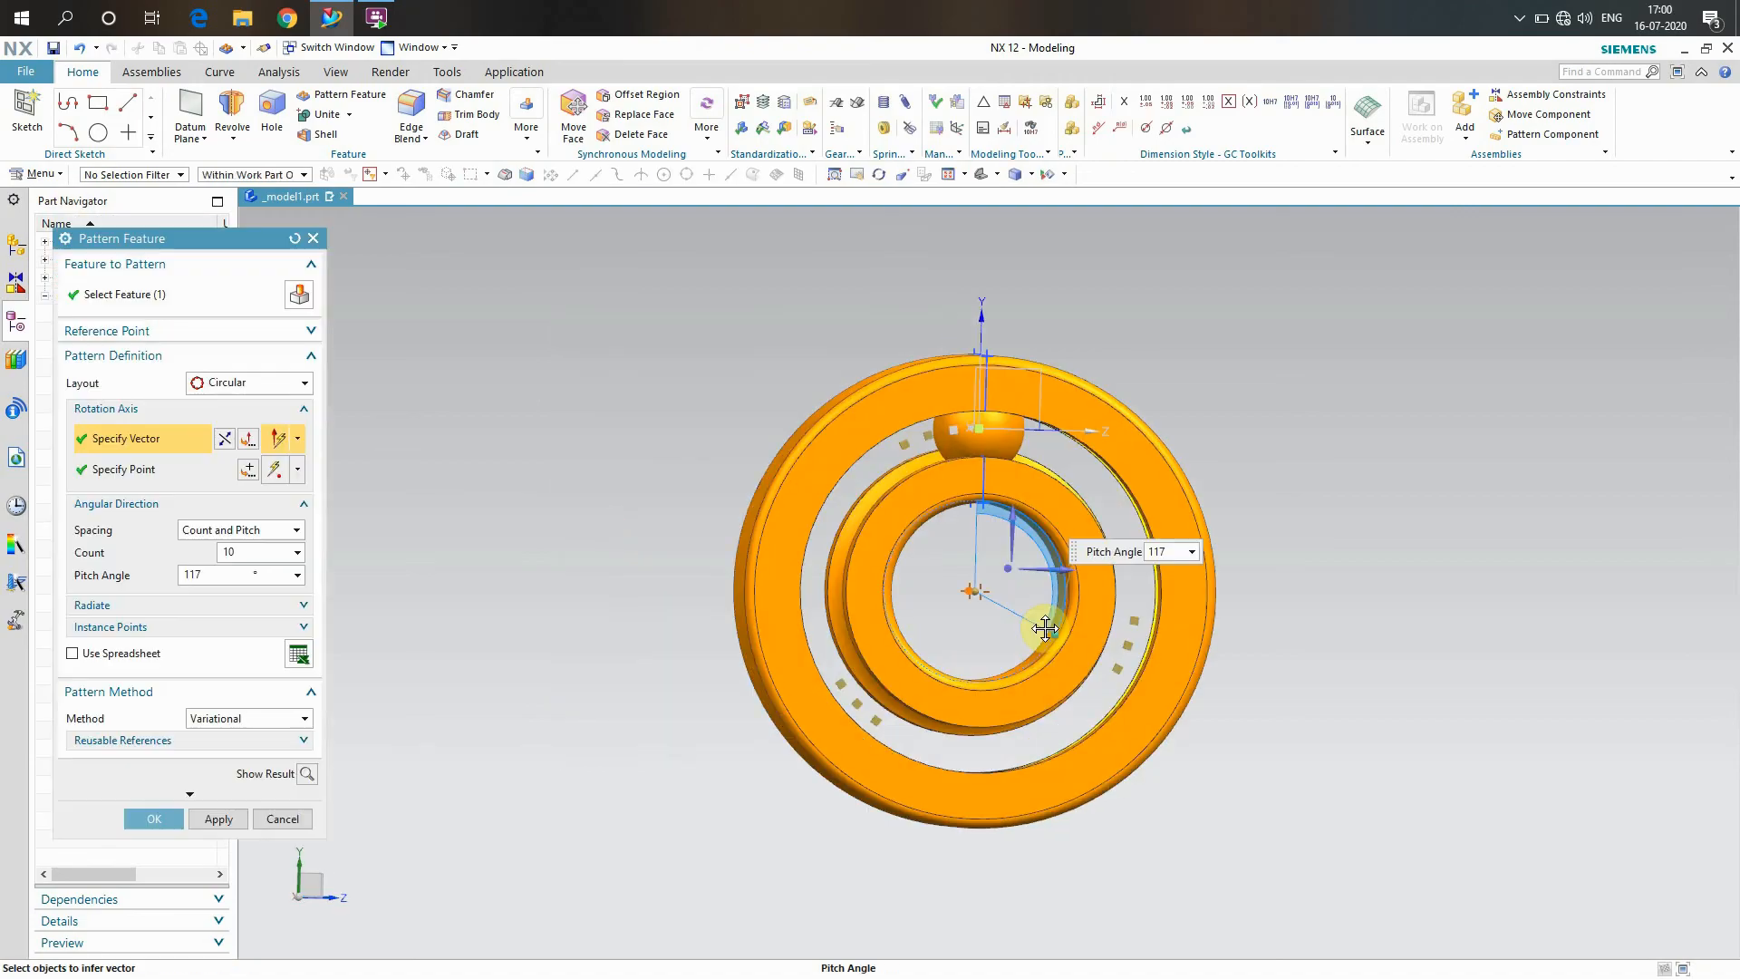
drag(1043, 625, 1052, 618)
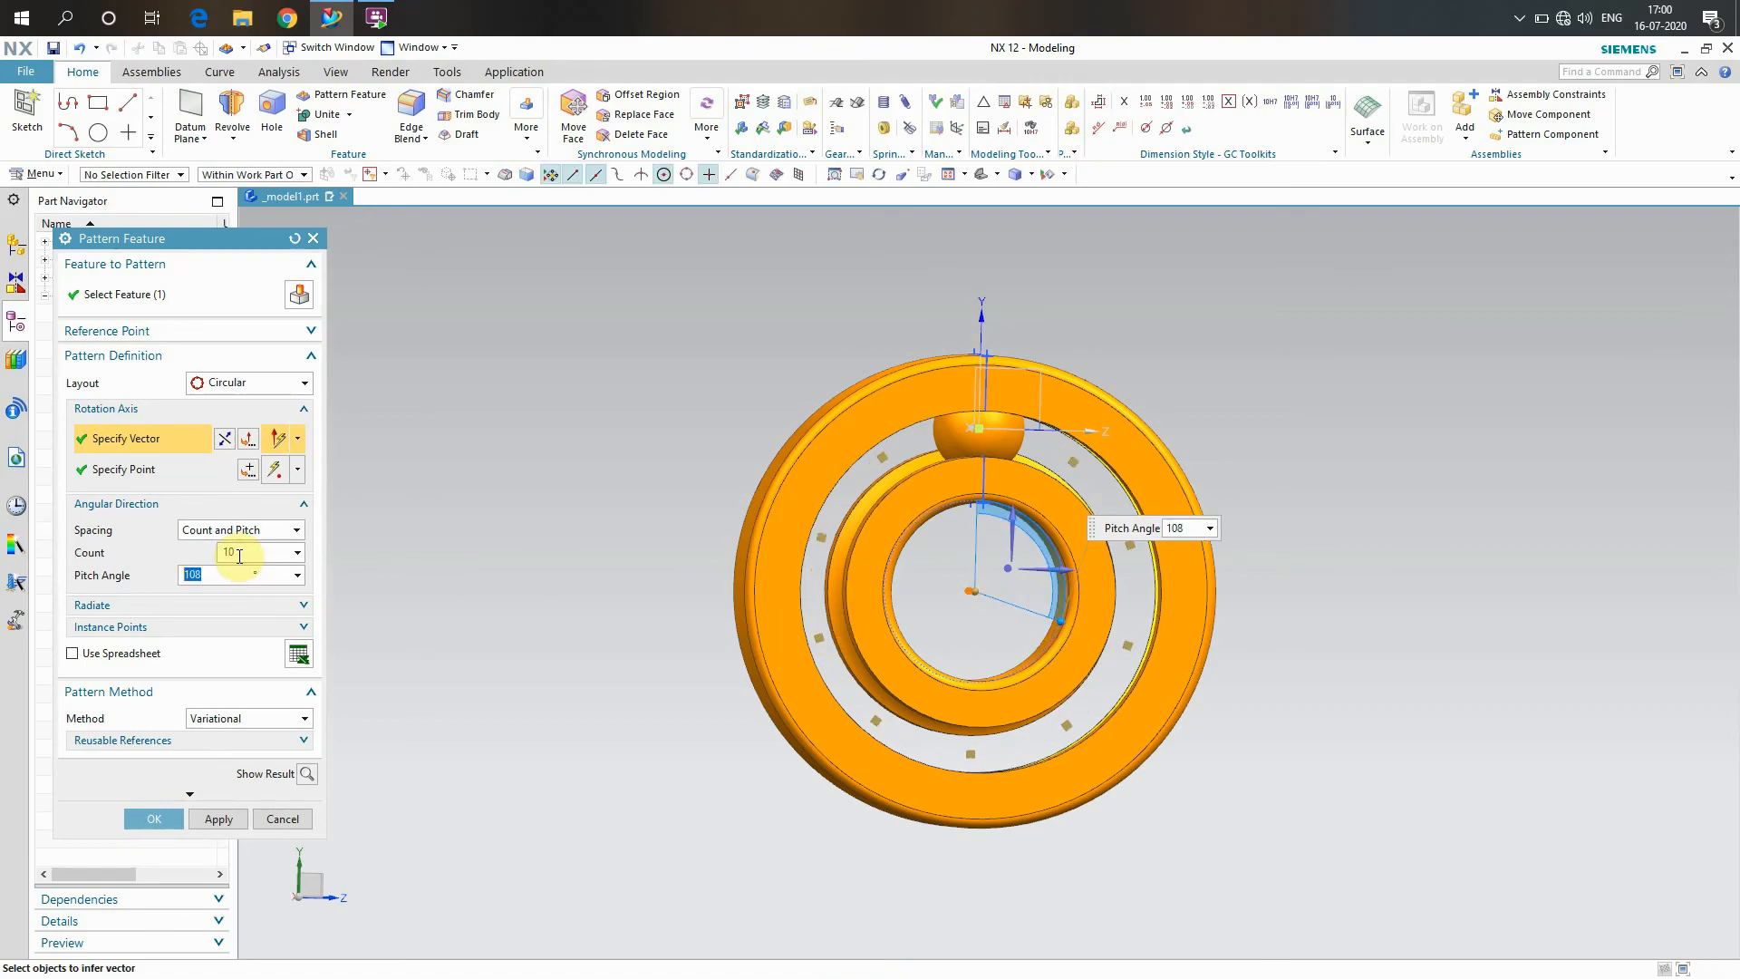
click(220, 819)
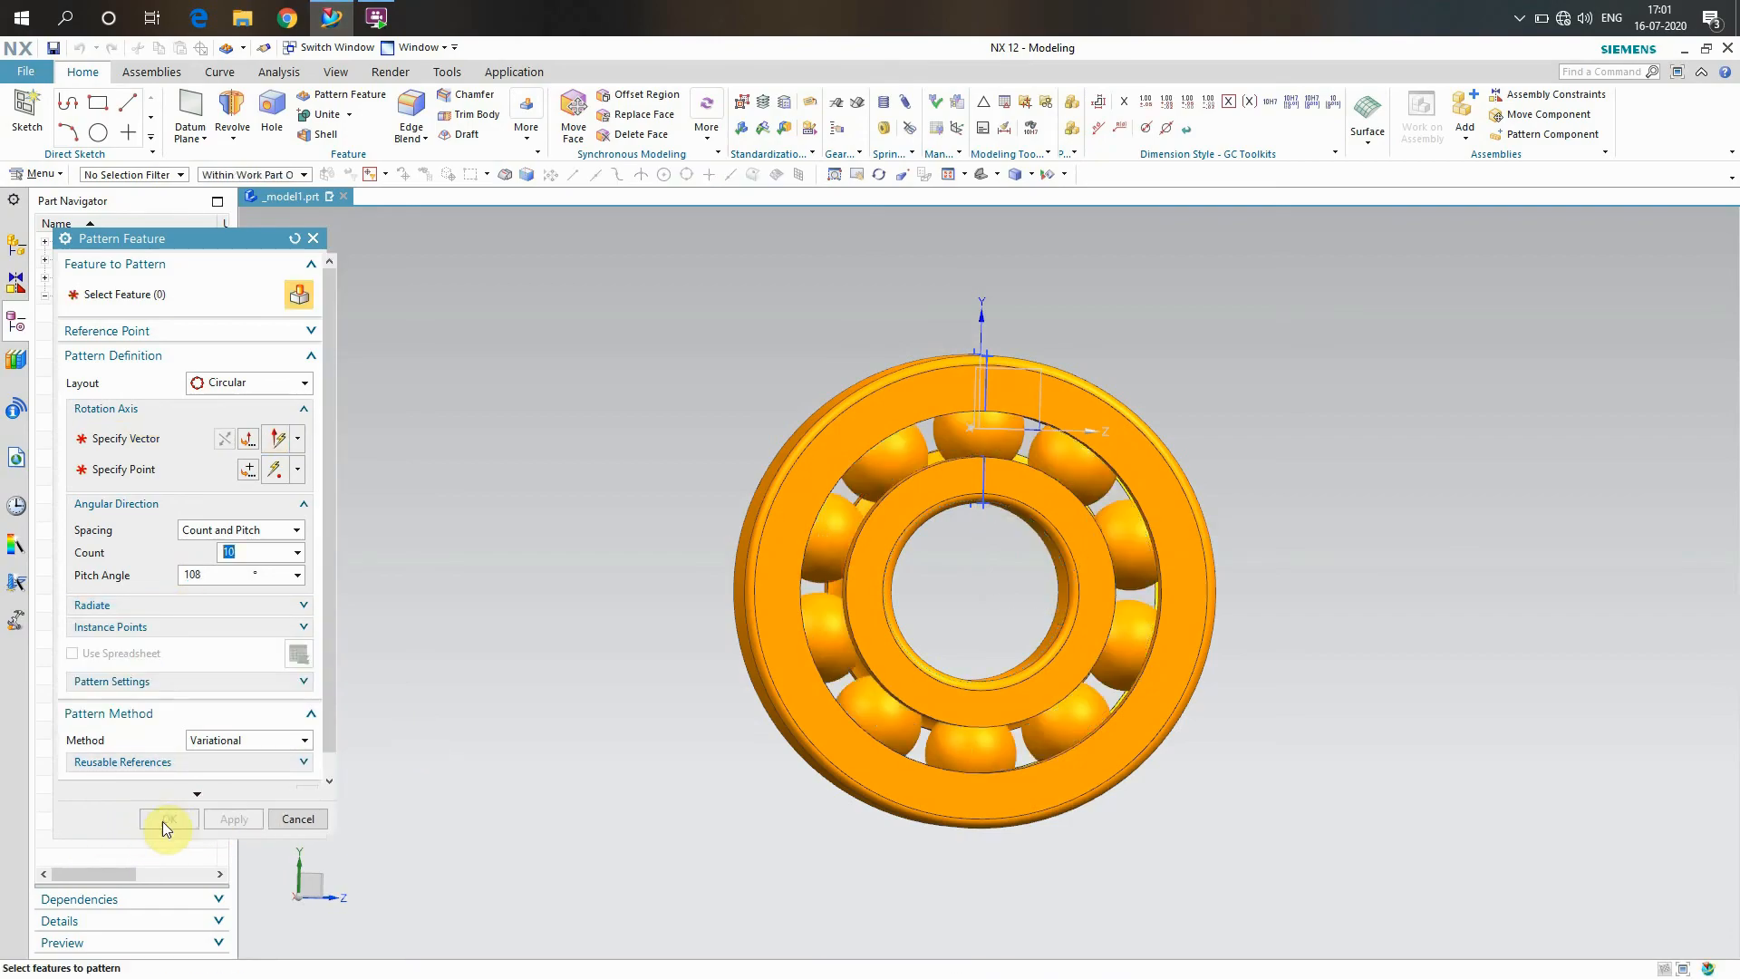
click(314, 820)
scroll(1188, 603, down, 3)
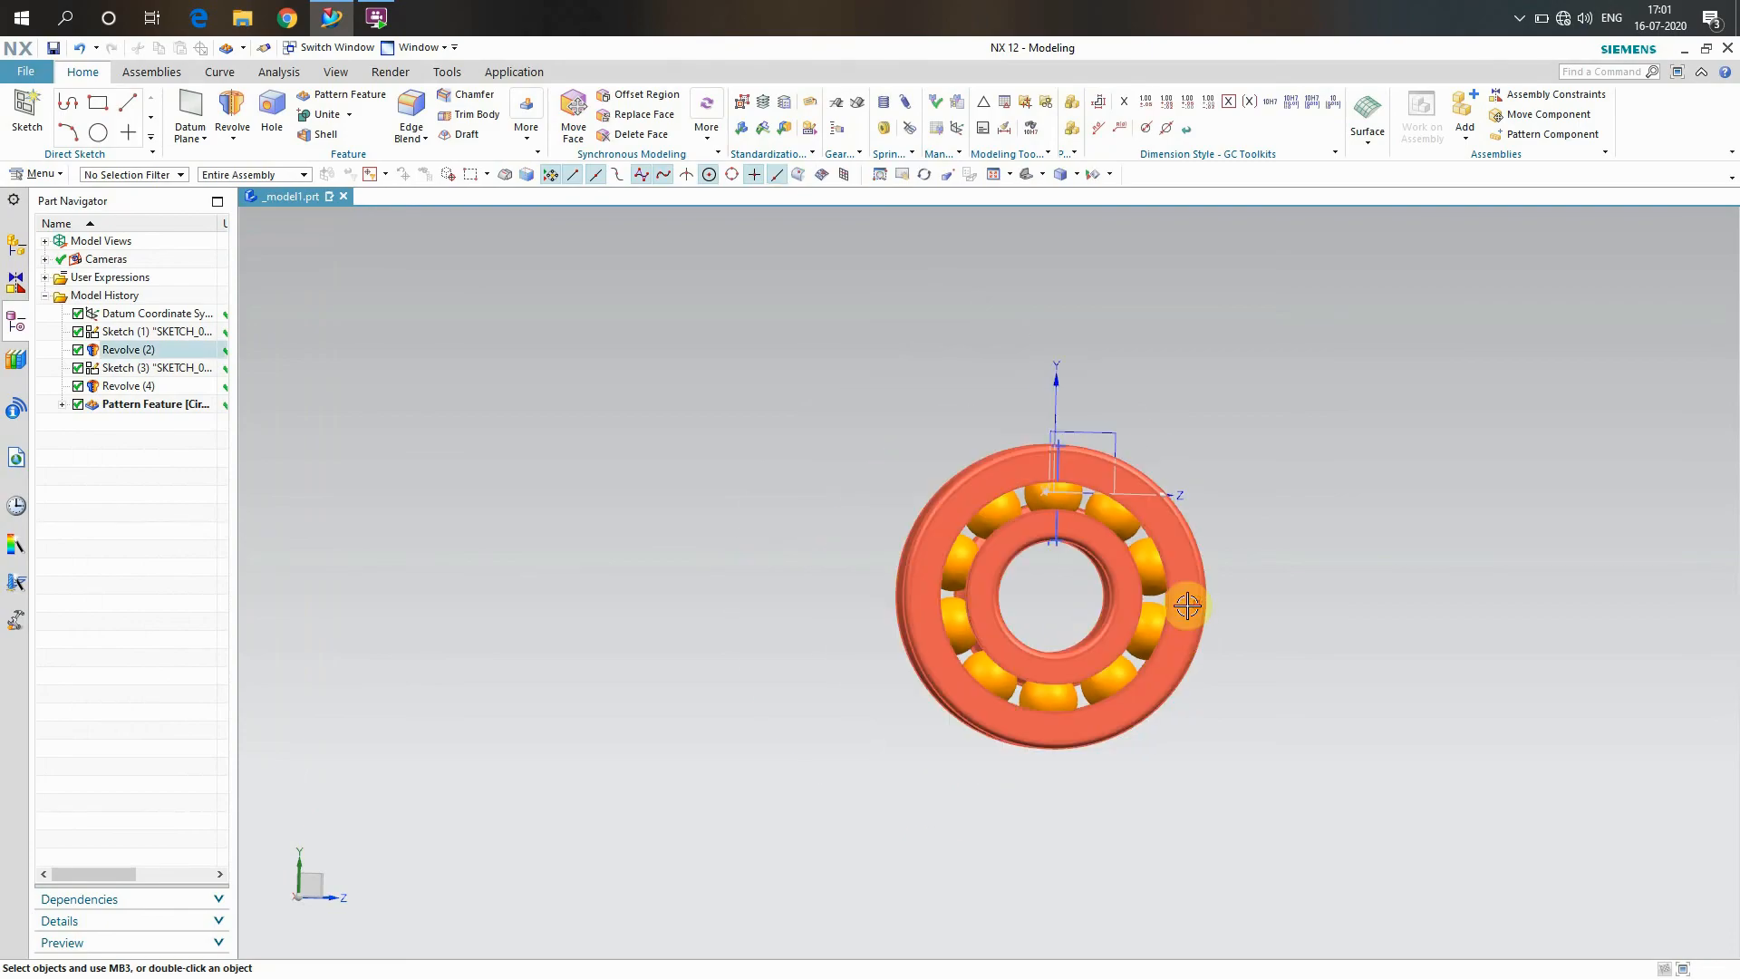
right_click(717, 466)
click(725, 566)
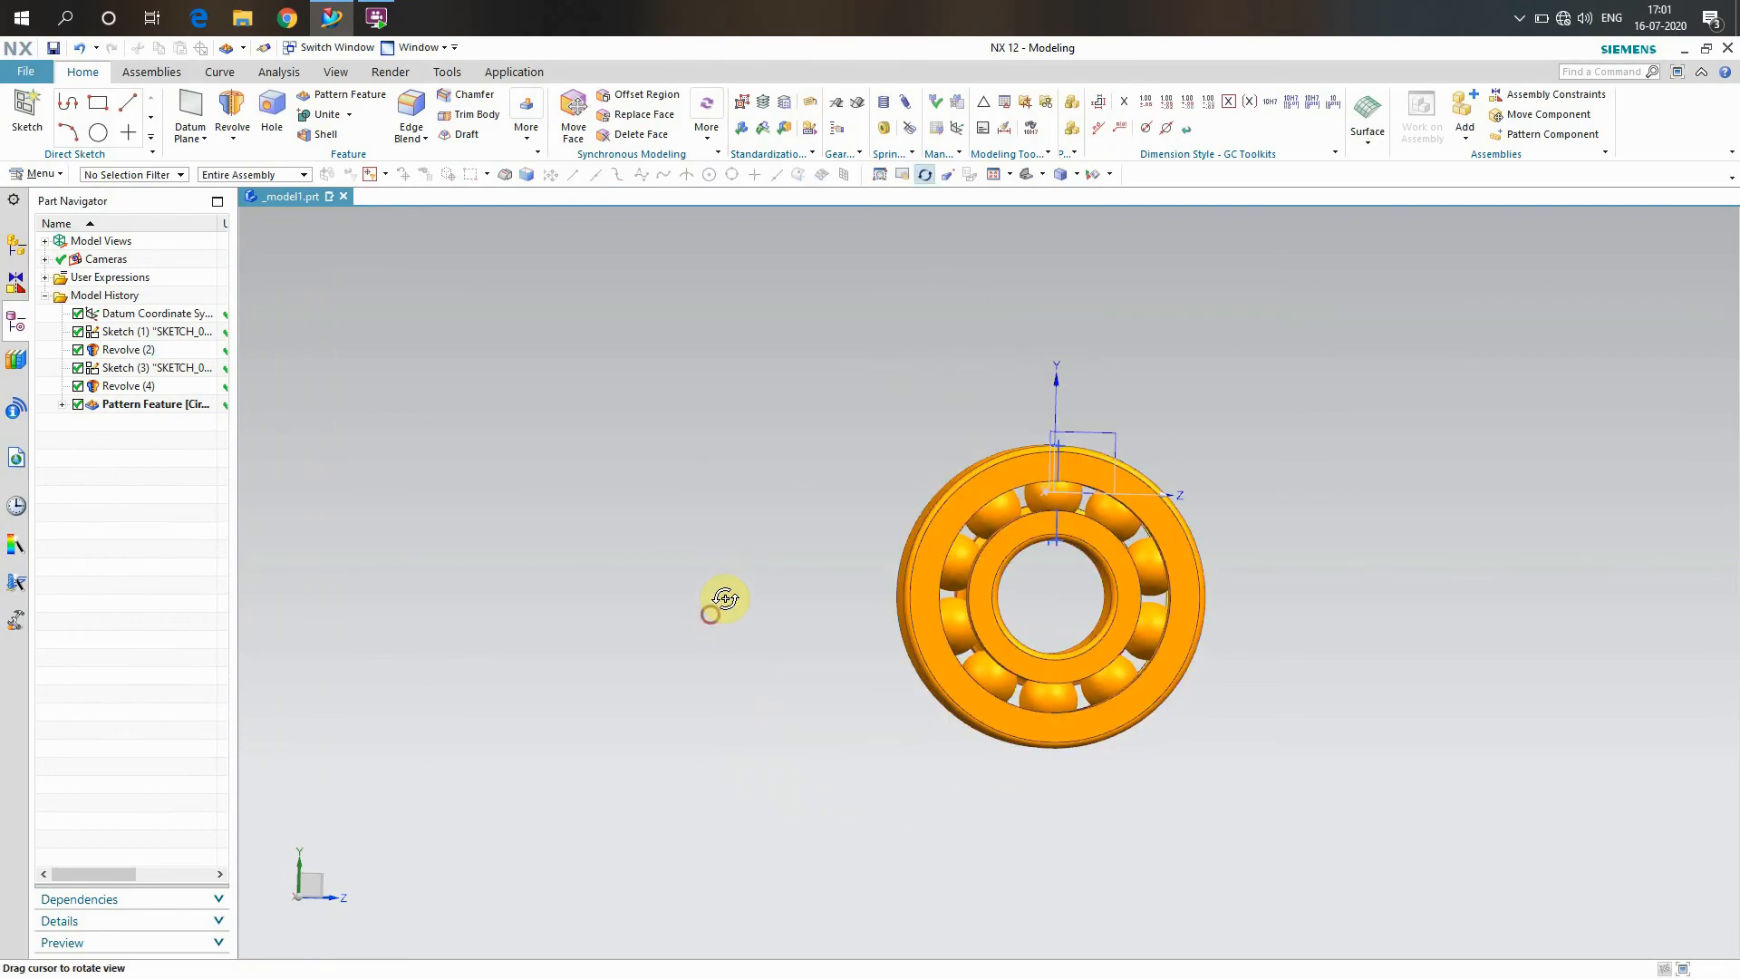
drag(719, 602, 898, 513)
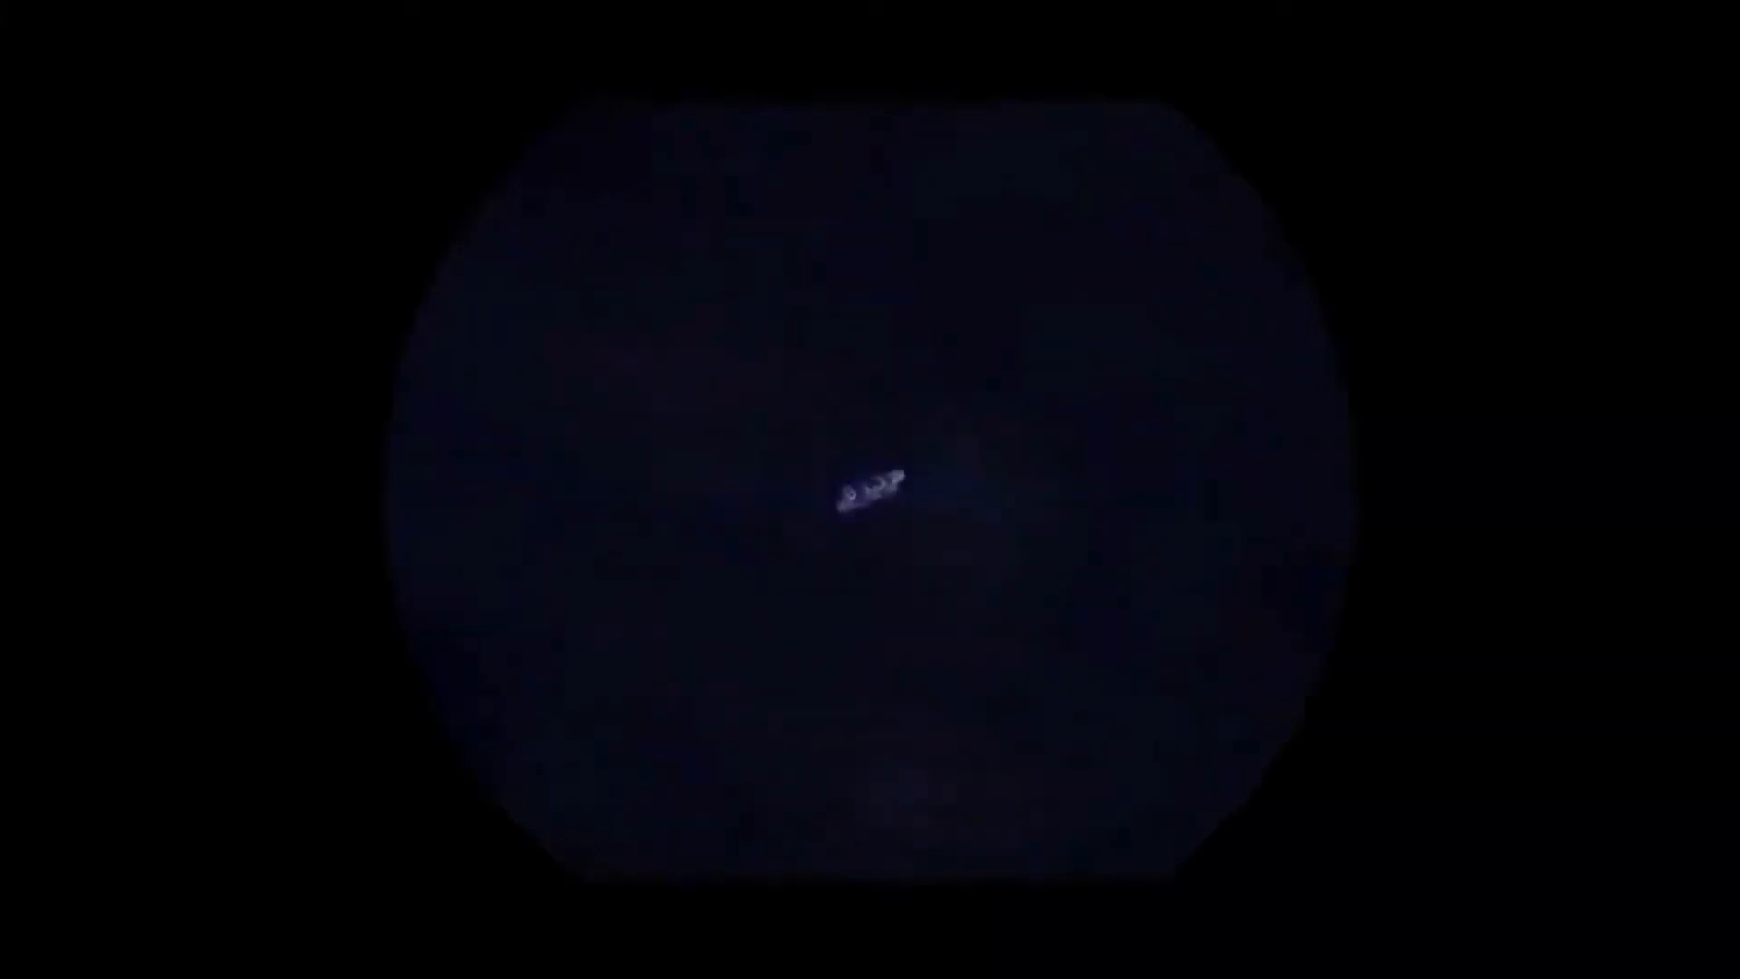